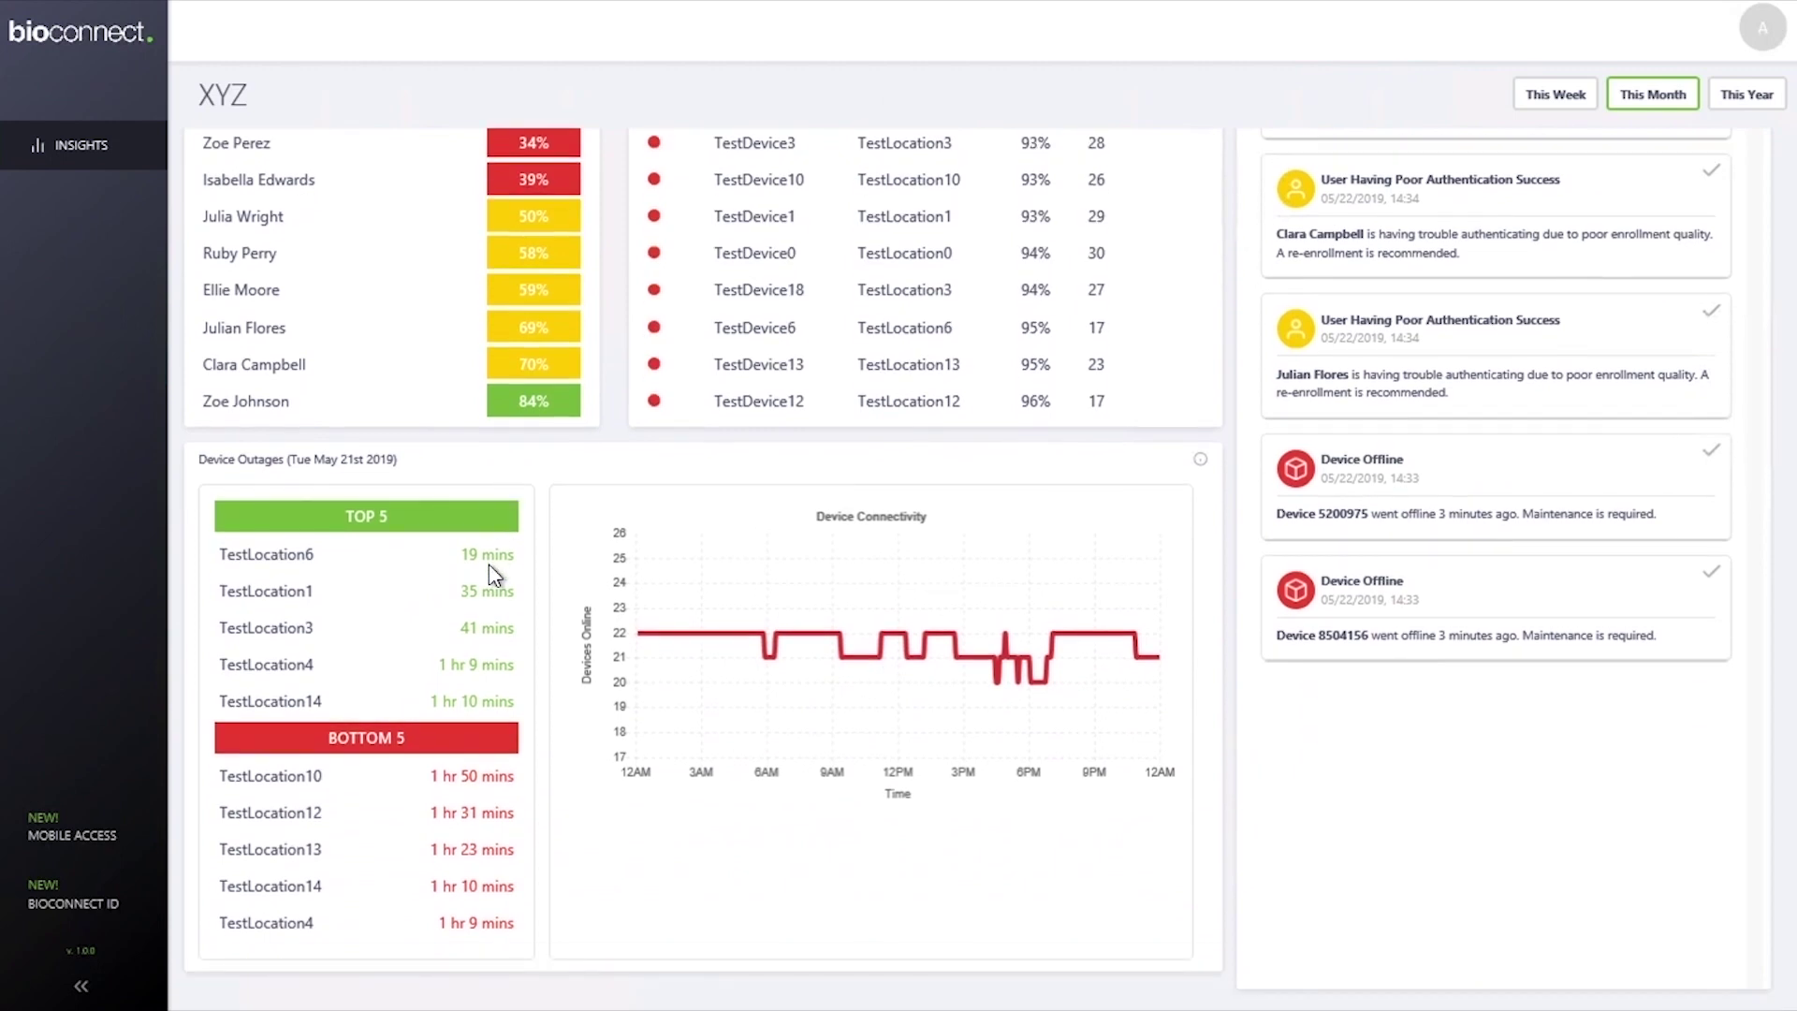
Browse to the Documents folder 'BioConnect Enterprise 4.7.70 - Install Package' in File Explorer.
click(1199, 460)
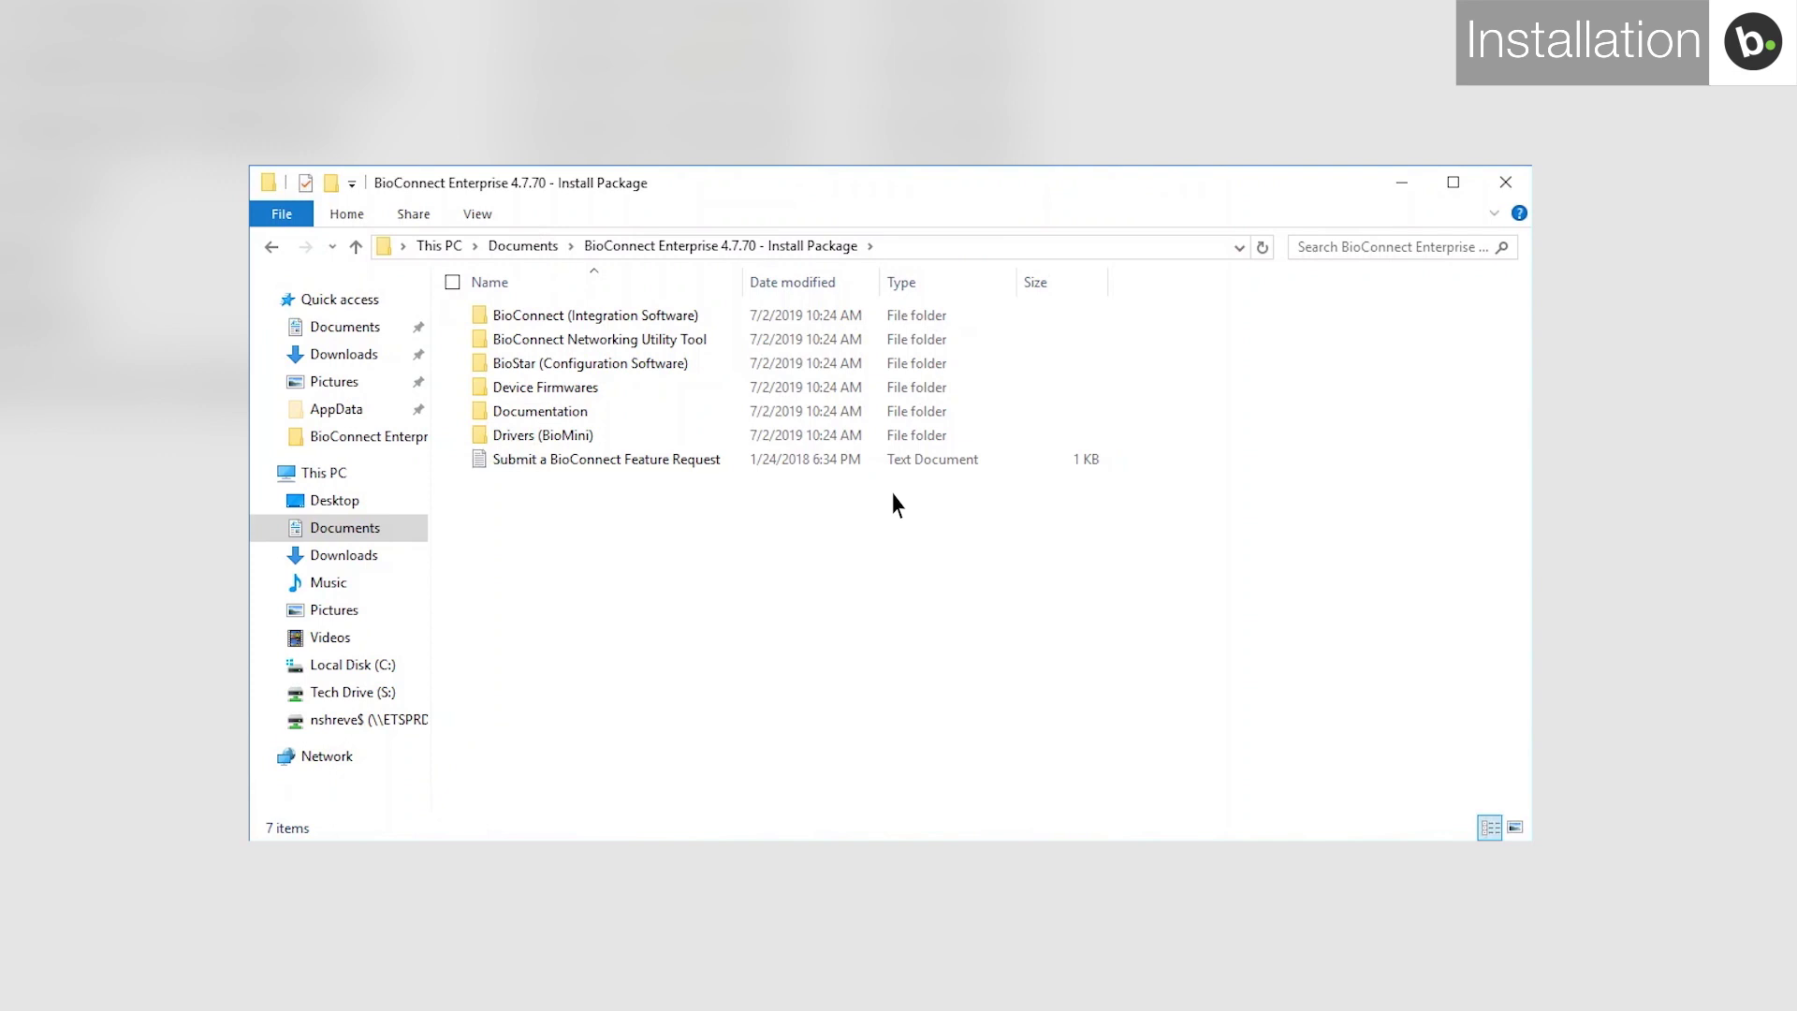
Enter the BioConnect (Integration Software) folder and select the BioConnect installer application.
double_click(722, 319)
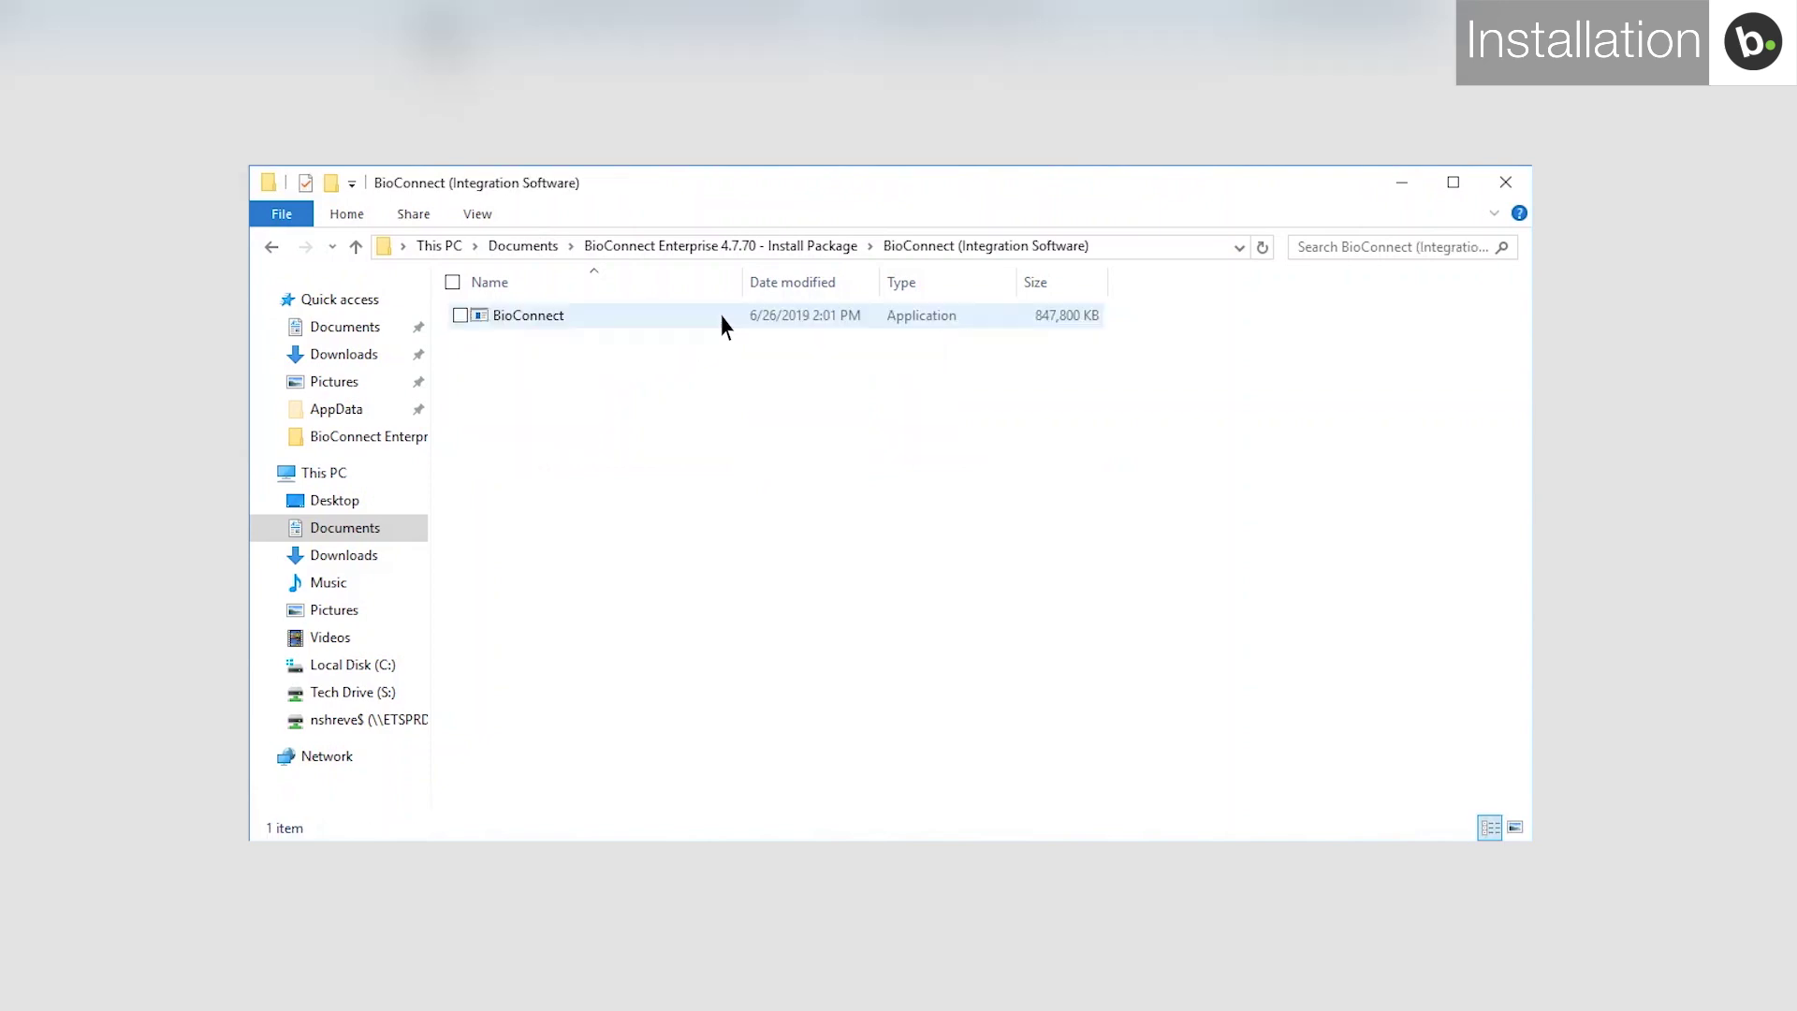
click(721, 318)
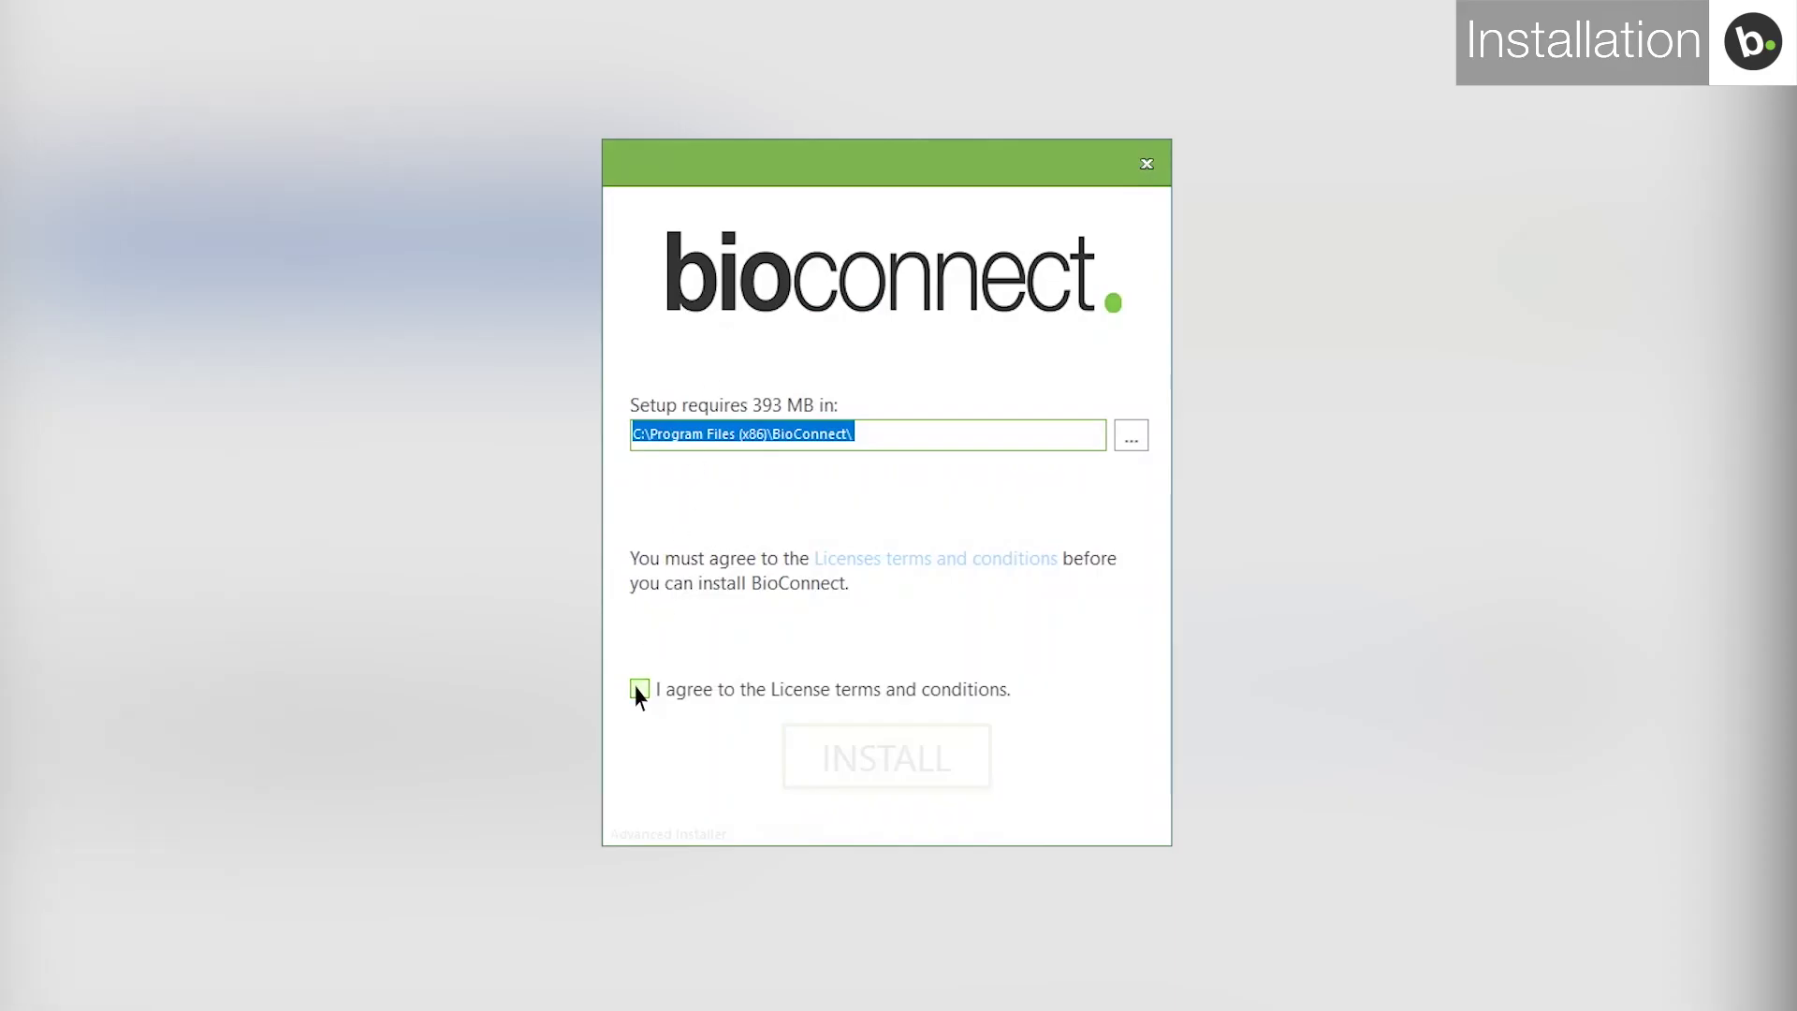
Accept the licence, run a Server Install with BioMini Driver and Networking Tool, then launch BioConnect.
click(639, 689)
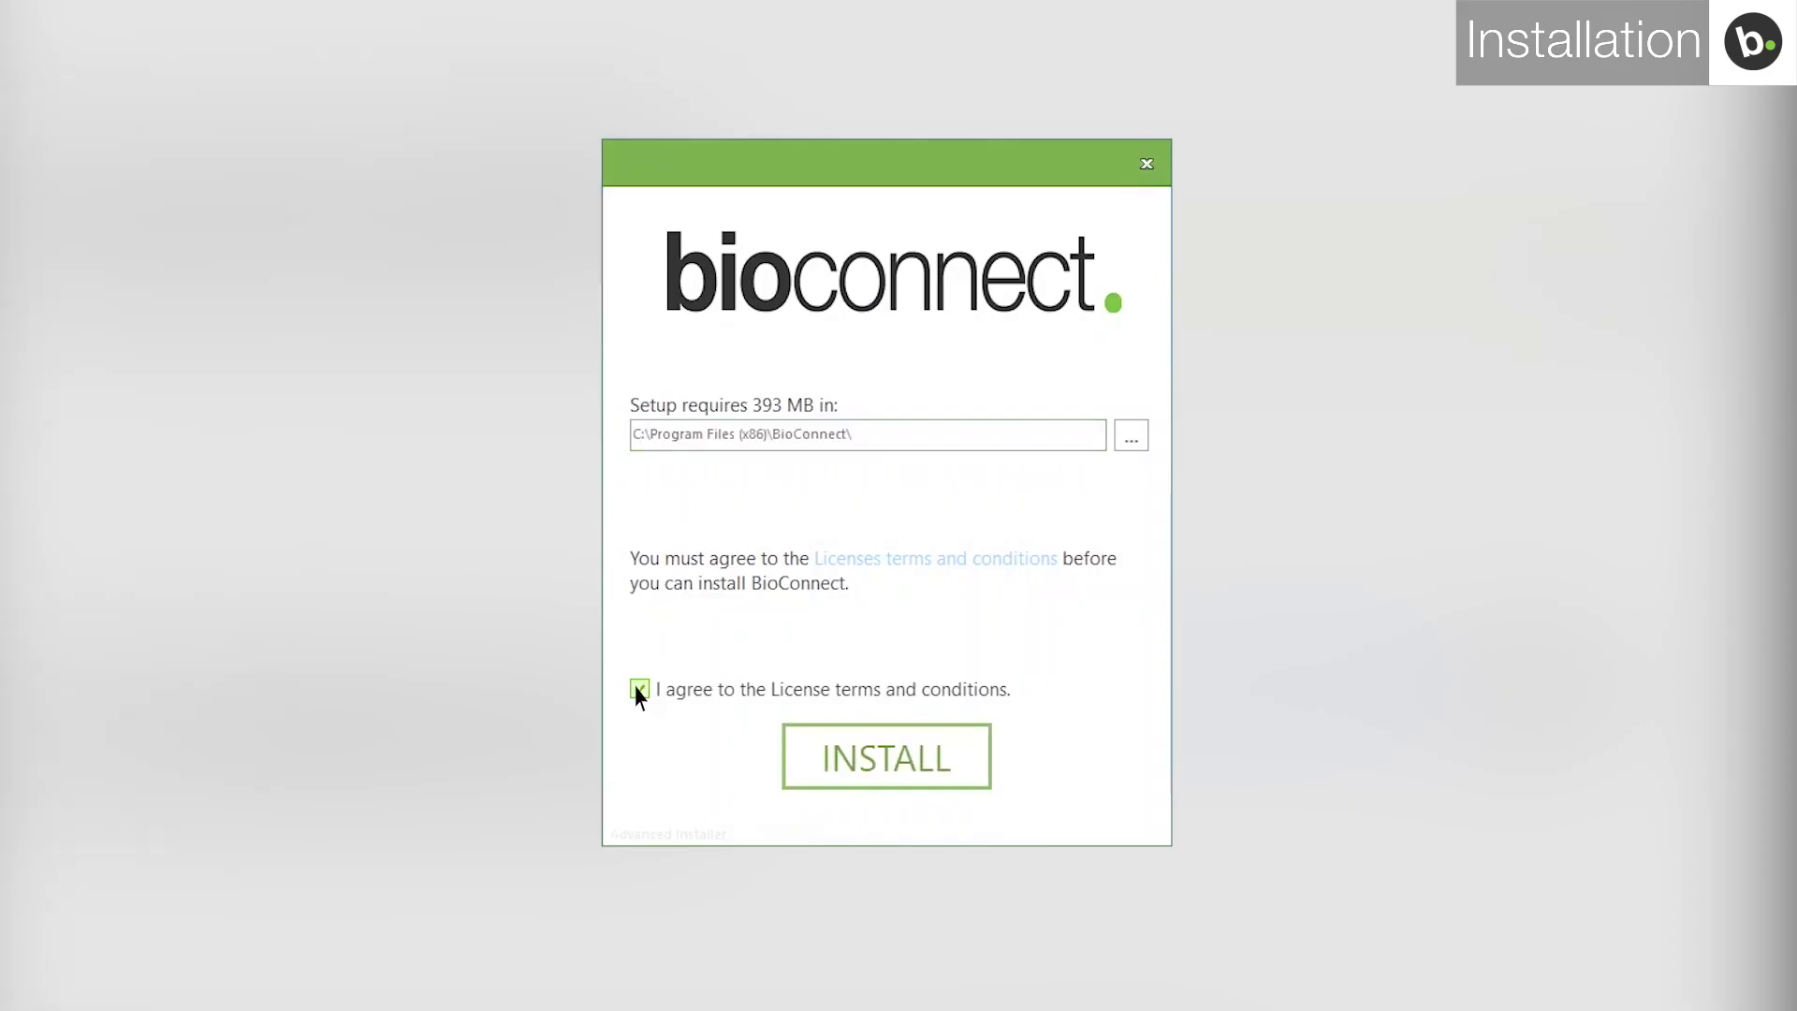
click(842, 763)
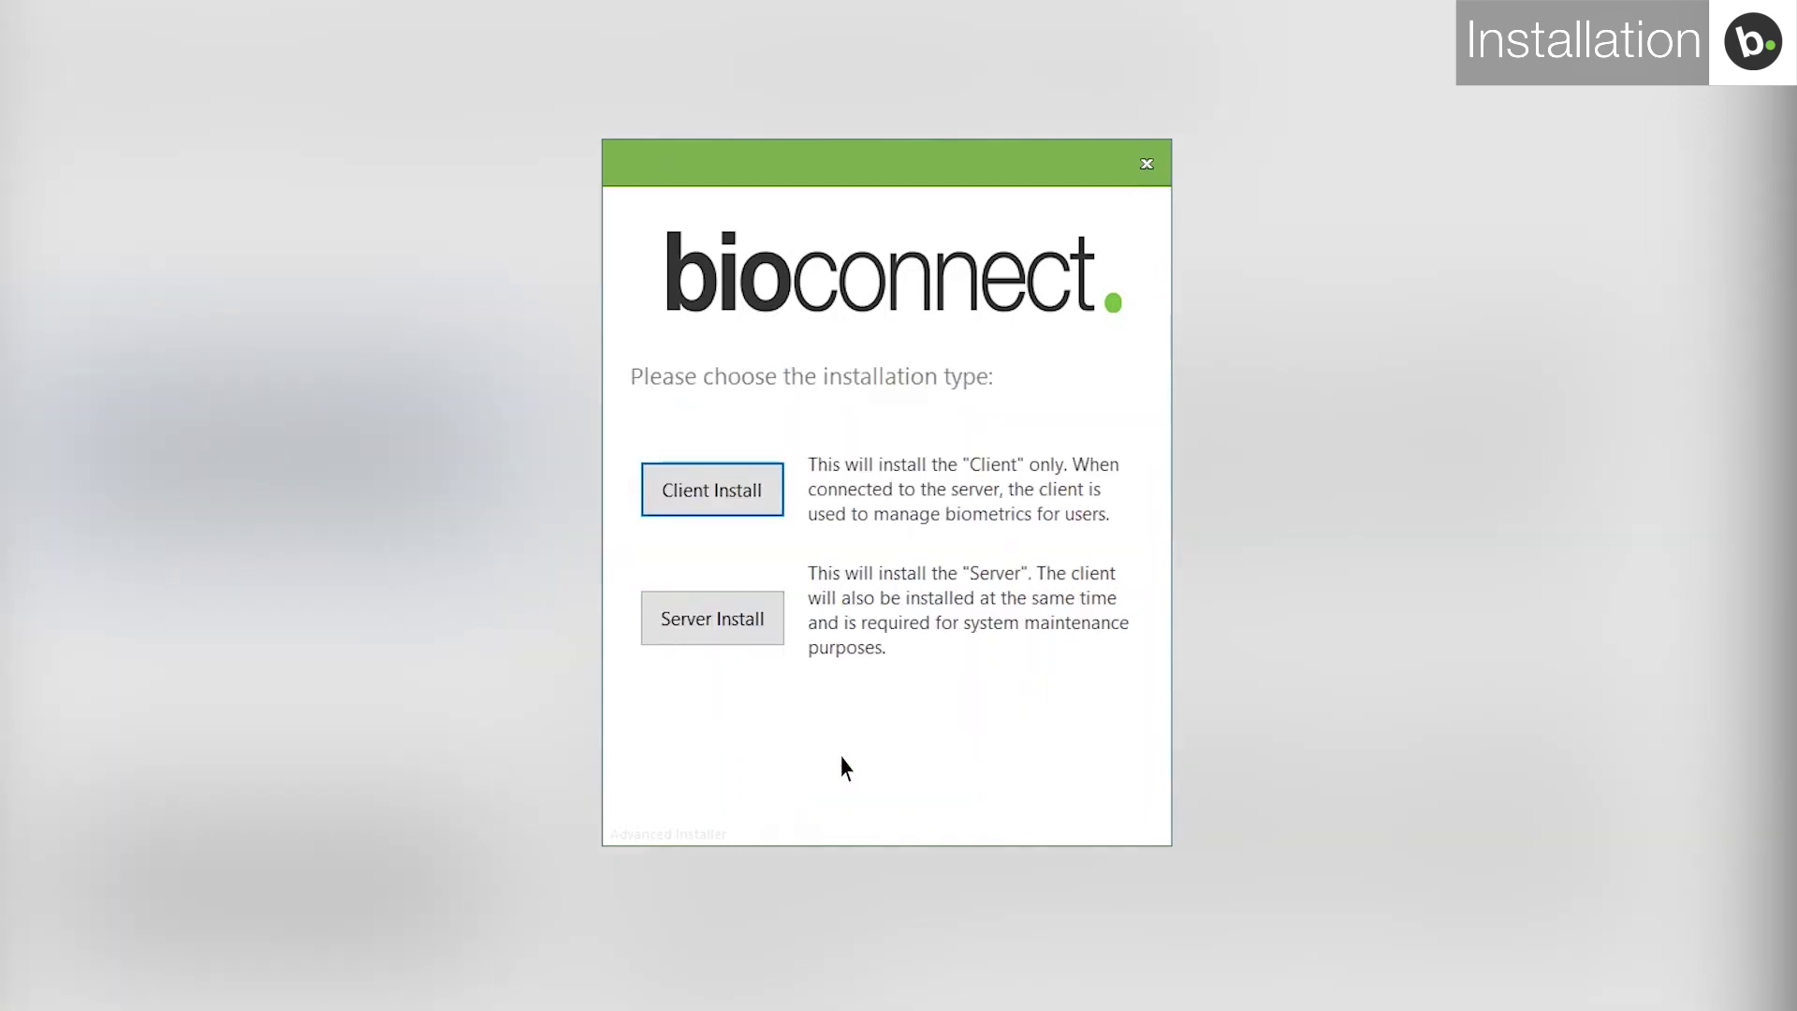
click(742, 636)
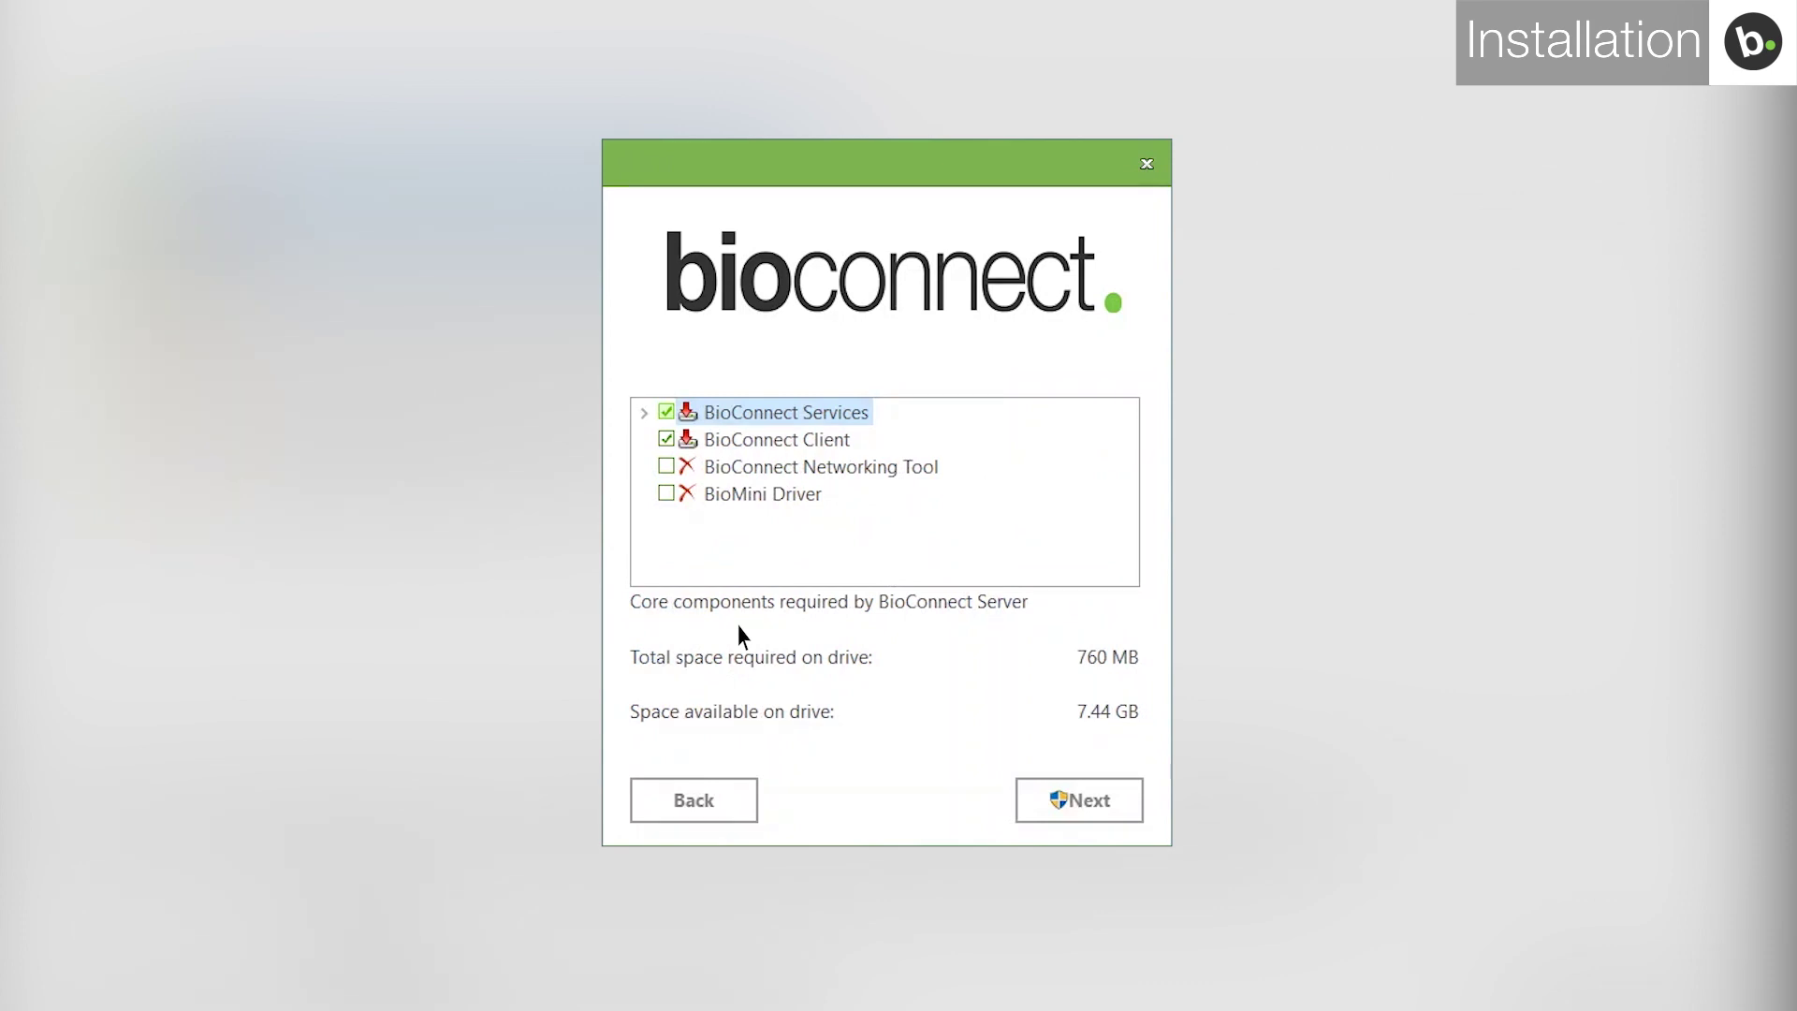
click(666, 493)
click(666, 466)
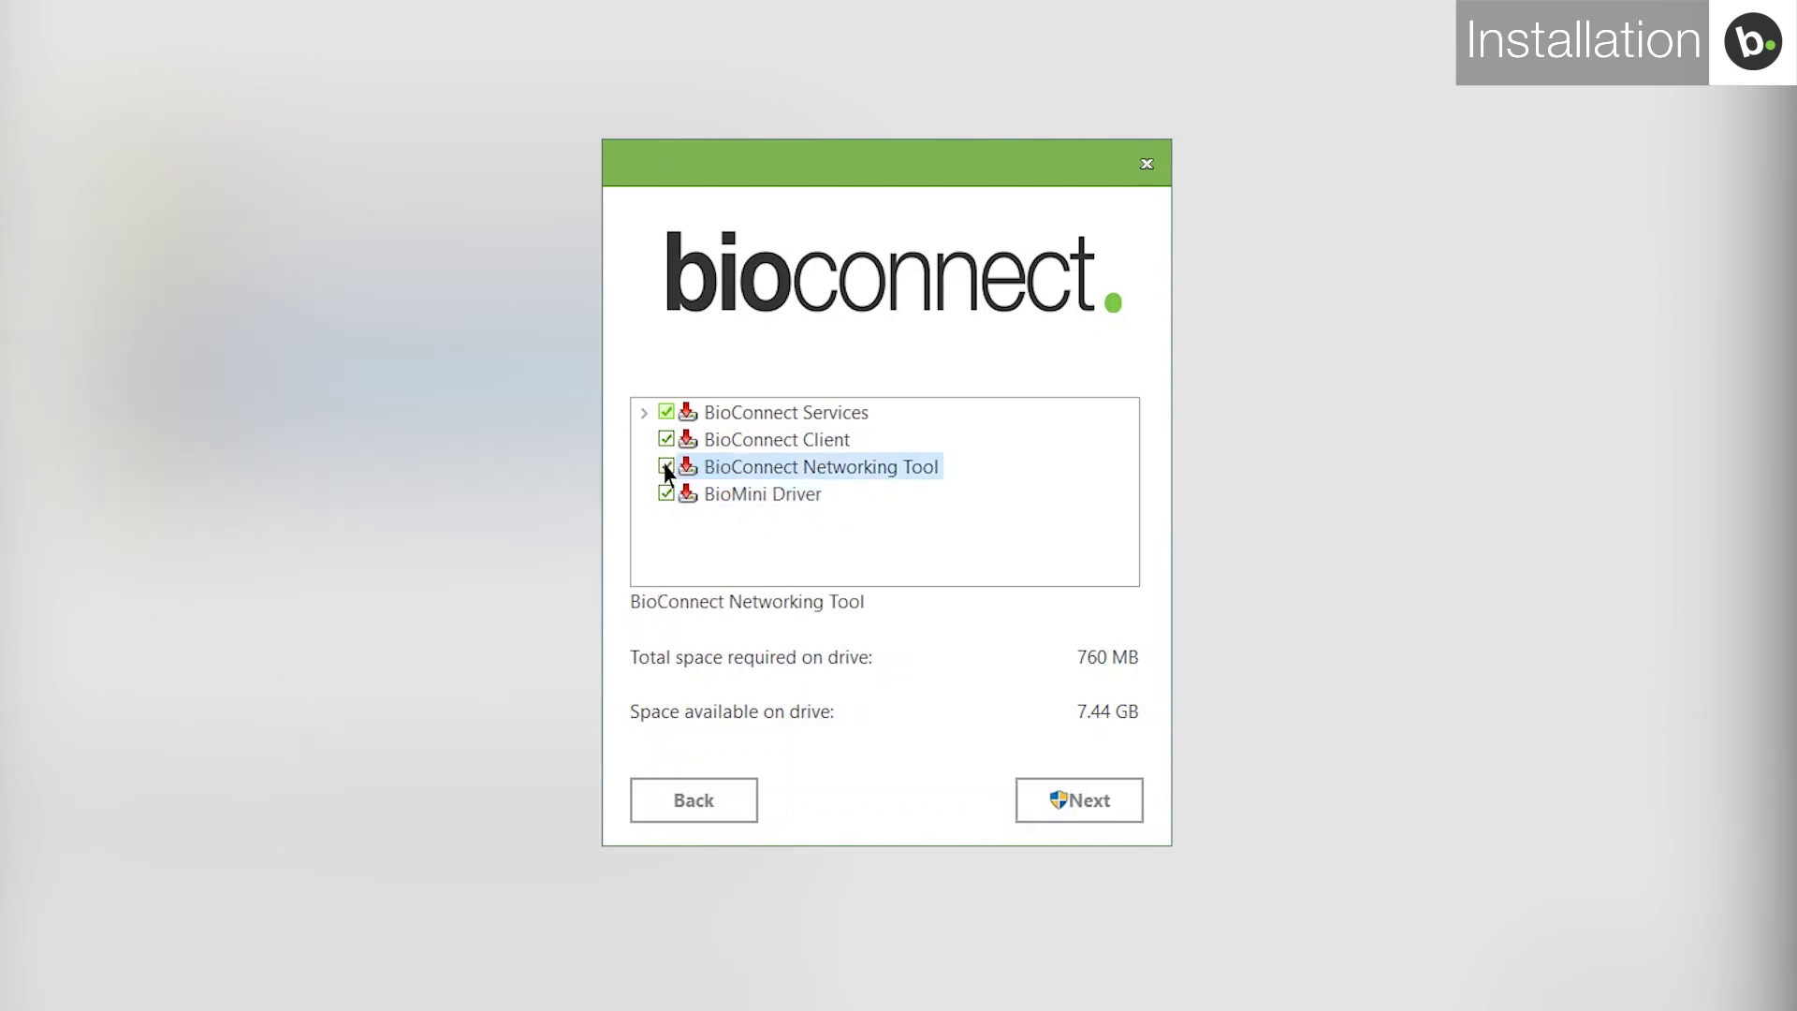
click(1079, 800)
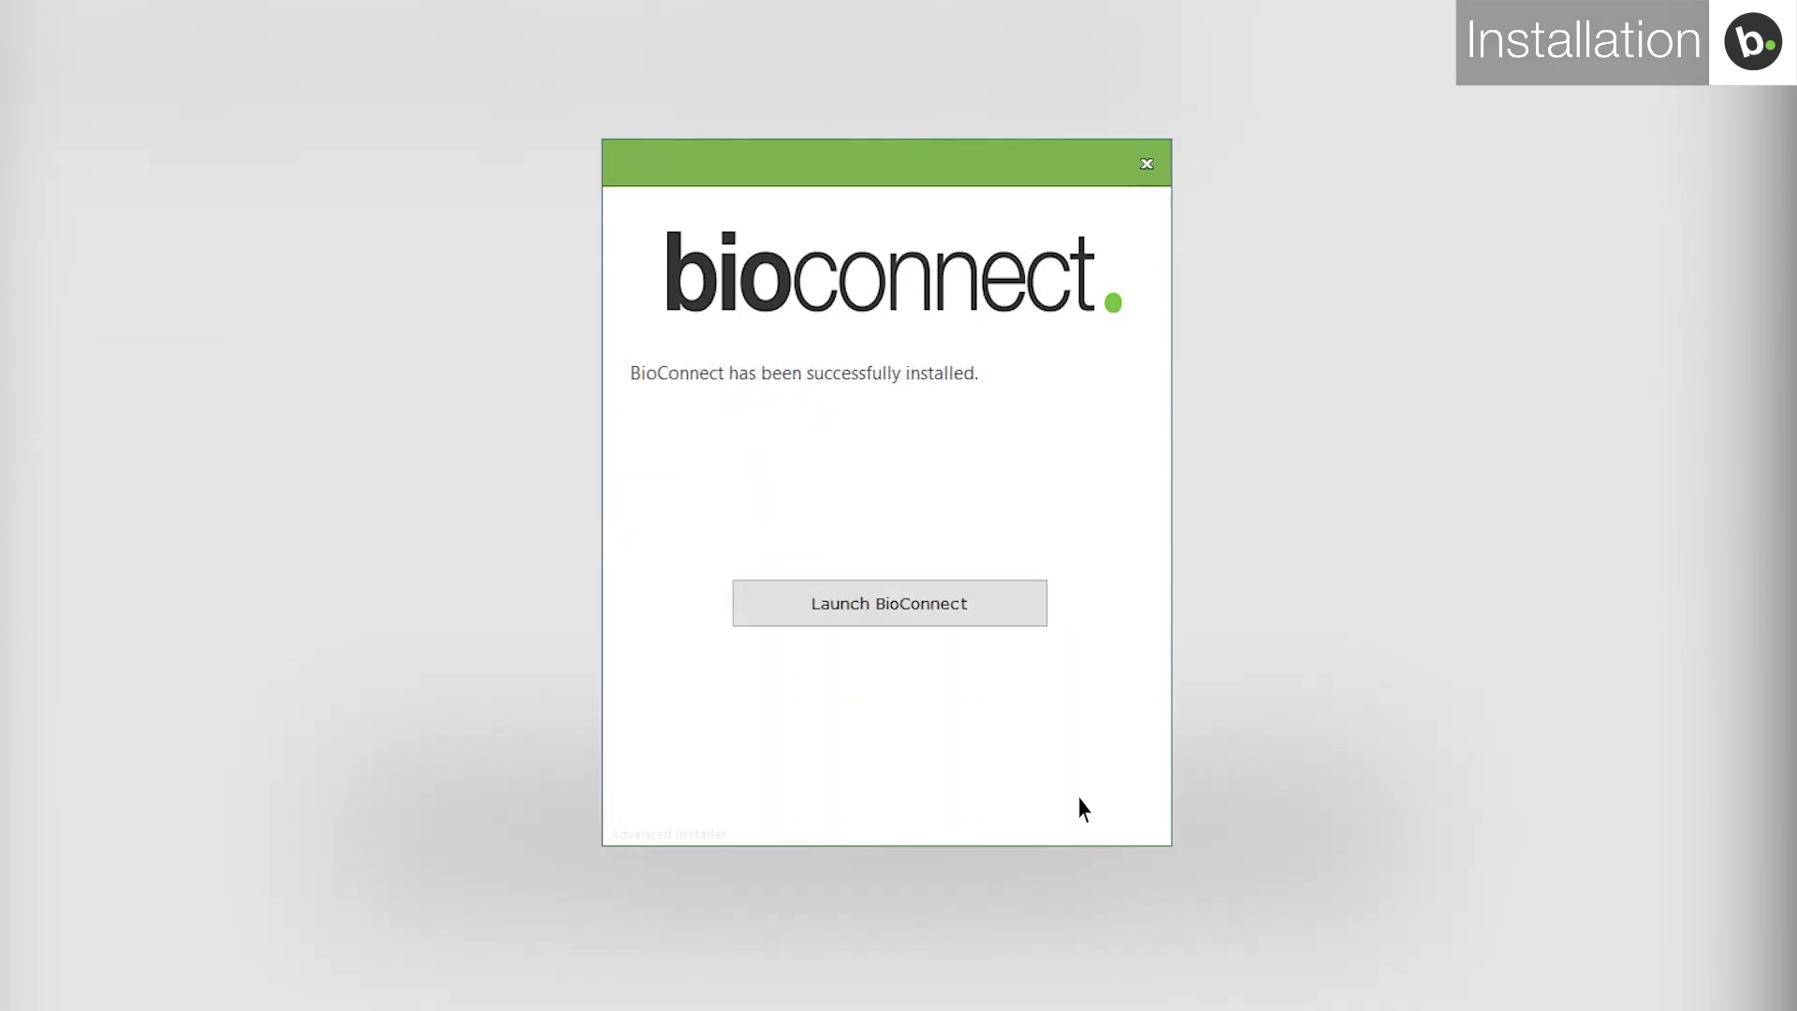
click(965, 609)
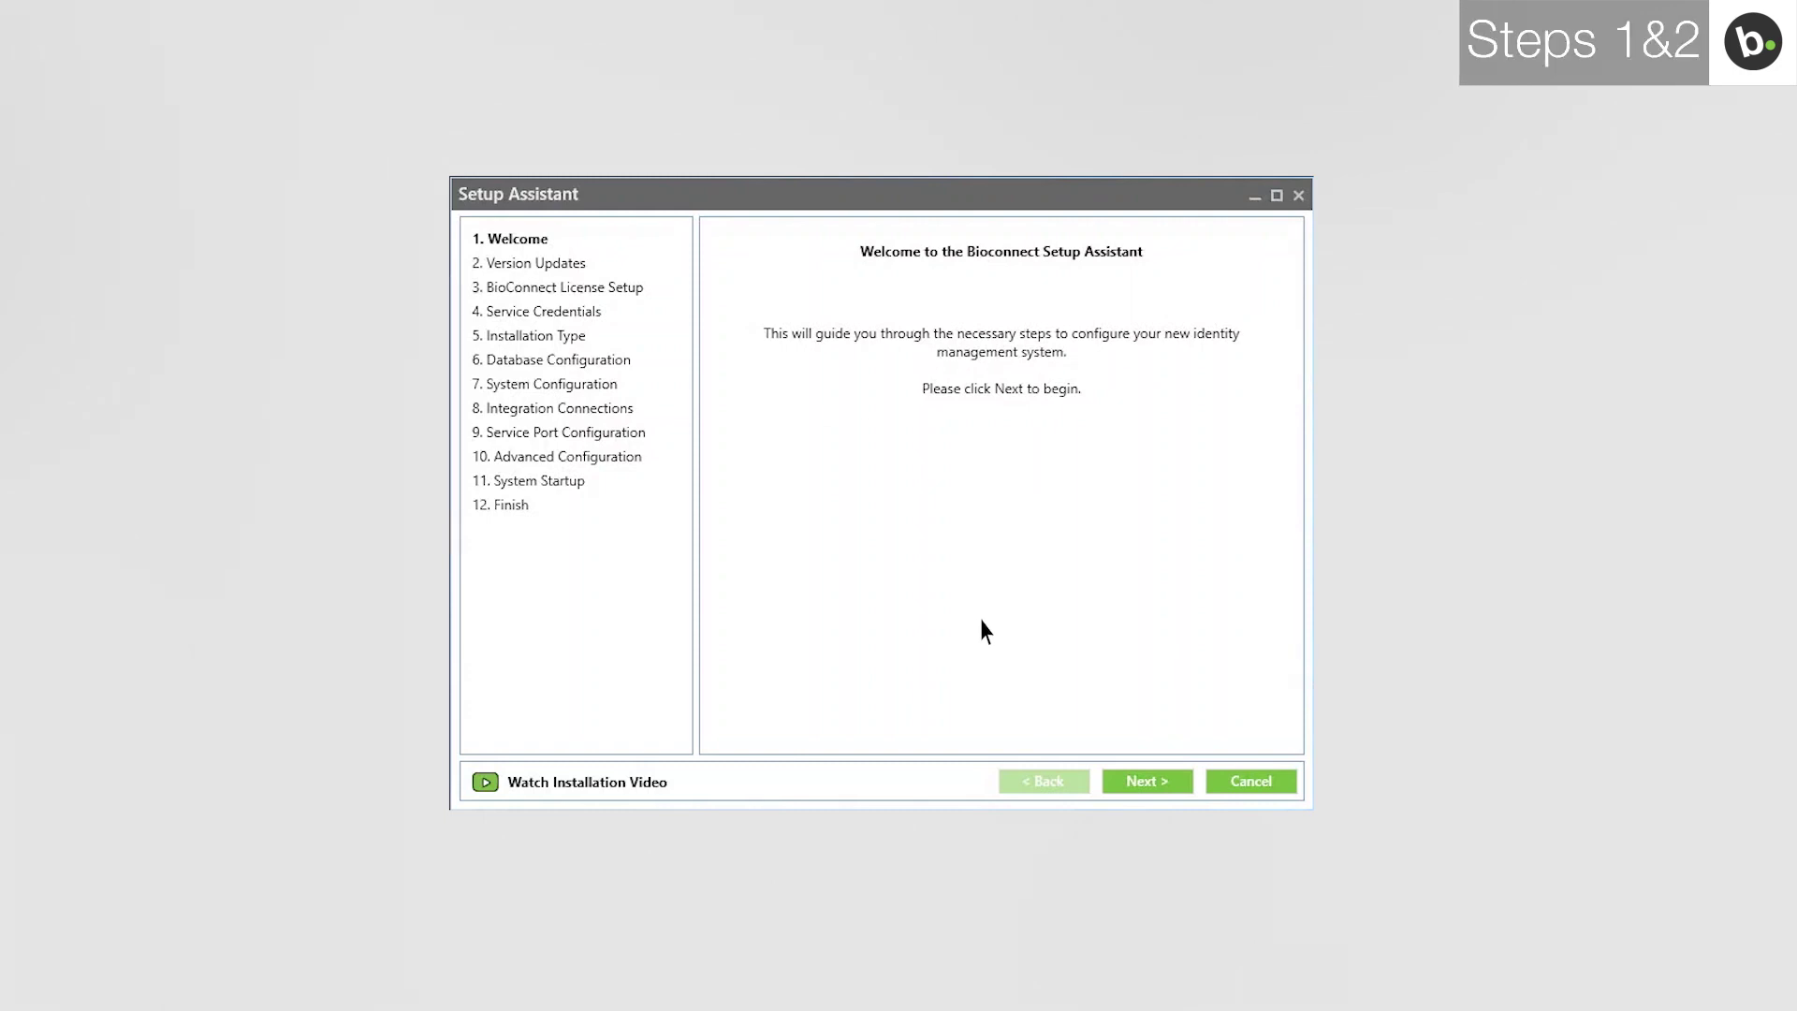
Go past the welcome page and release notes, then create a permanent one-device trial licence.
click(1147, 785)
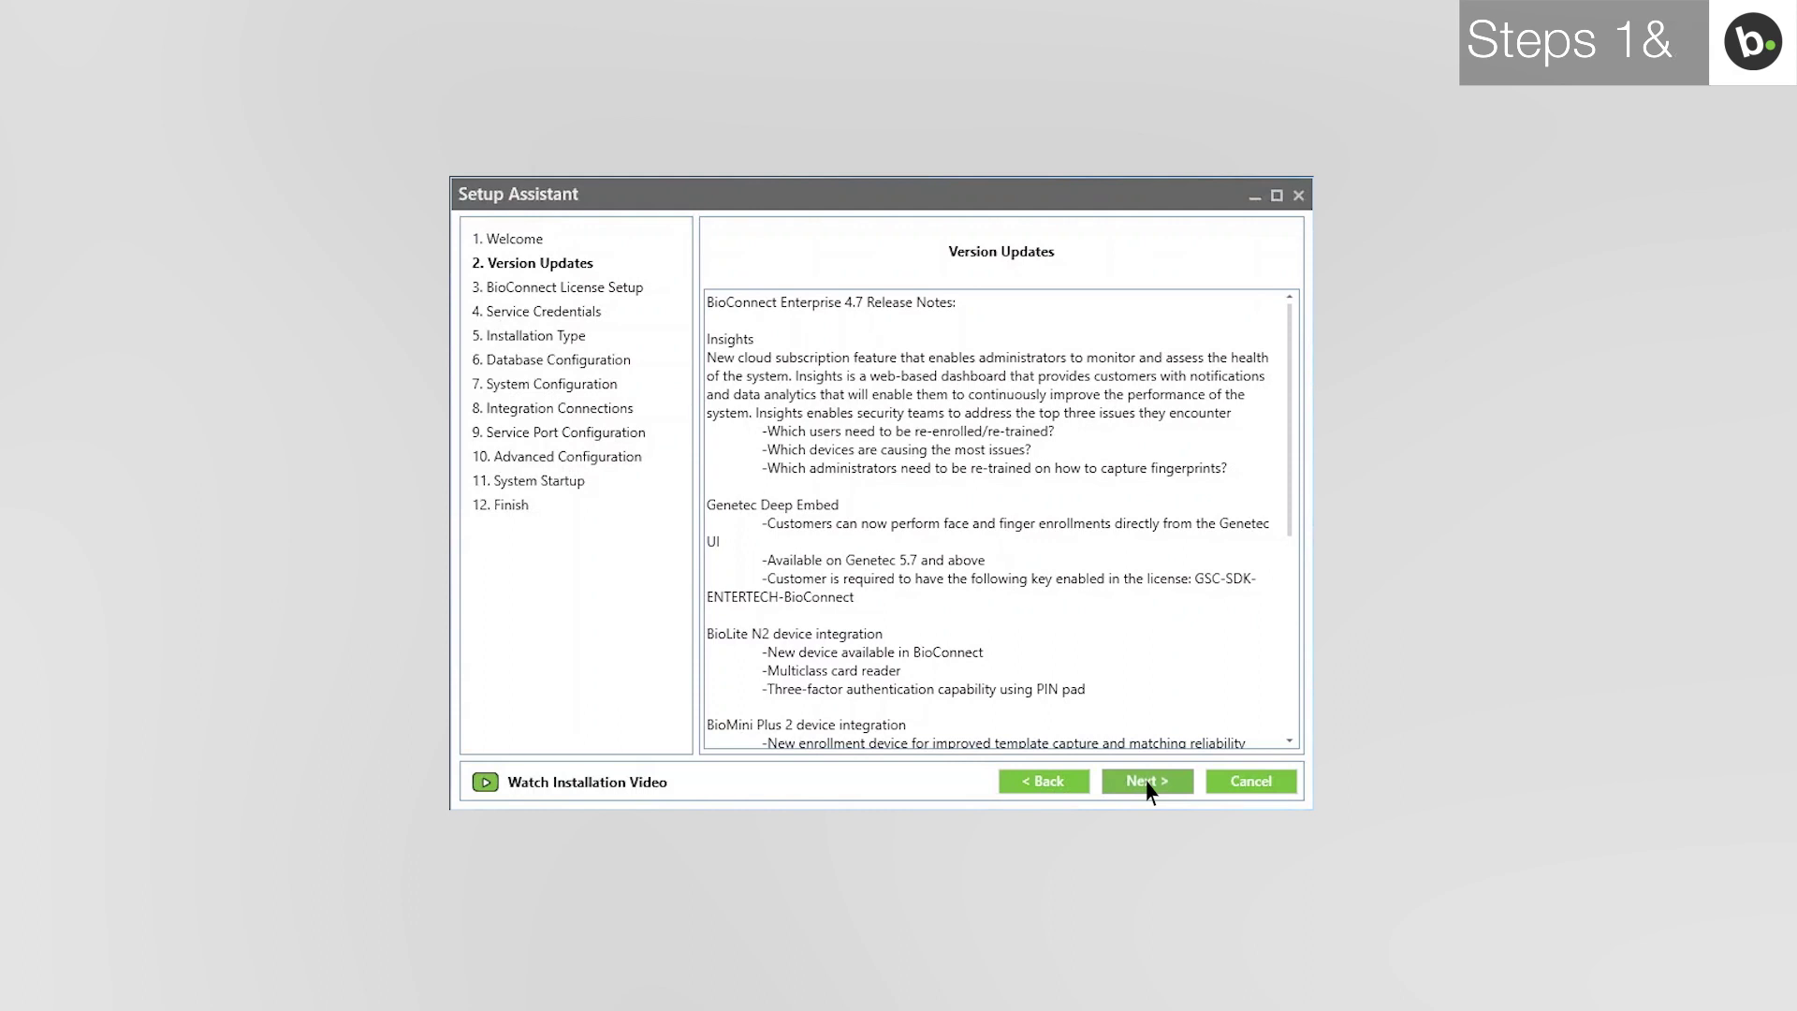
click(1148, 783)
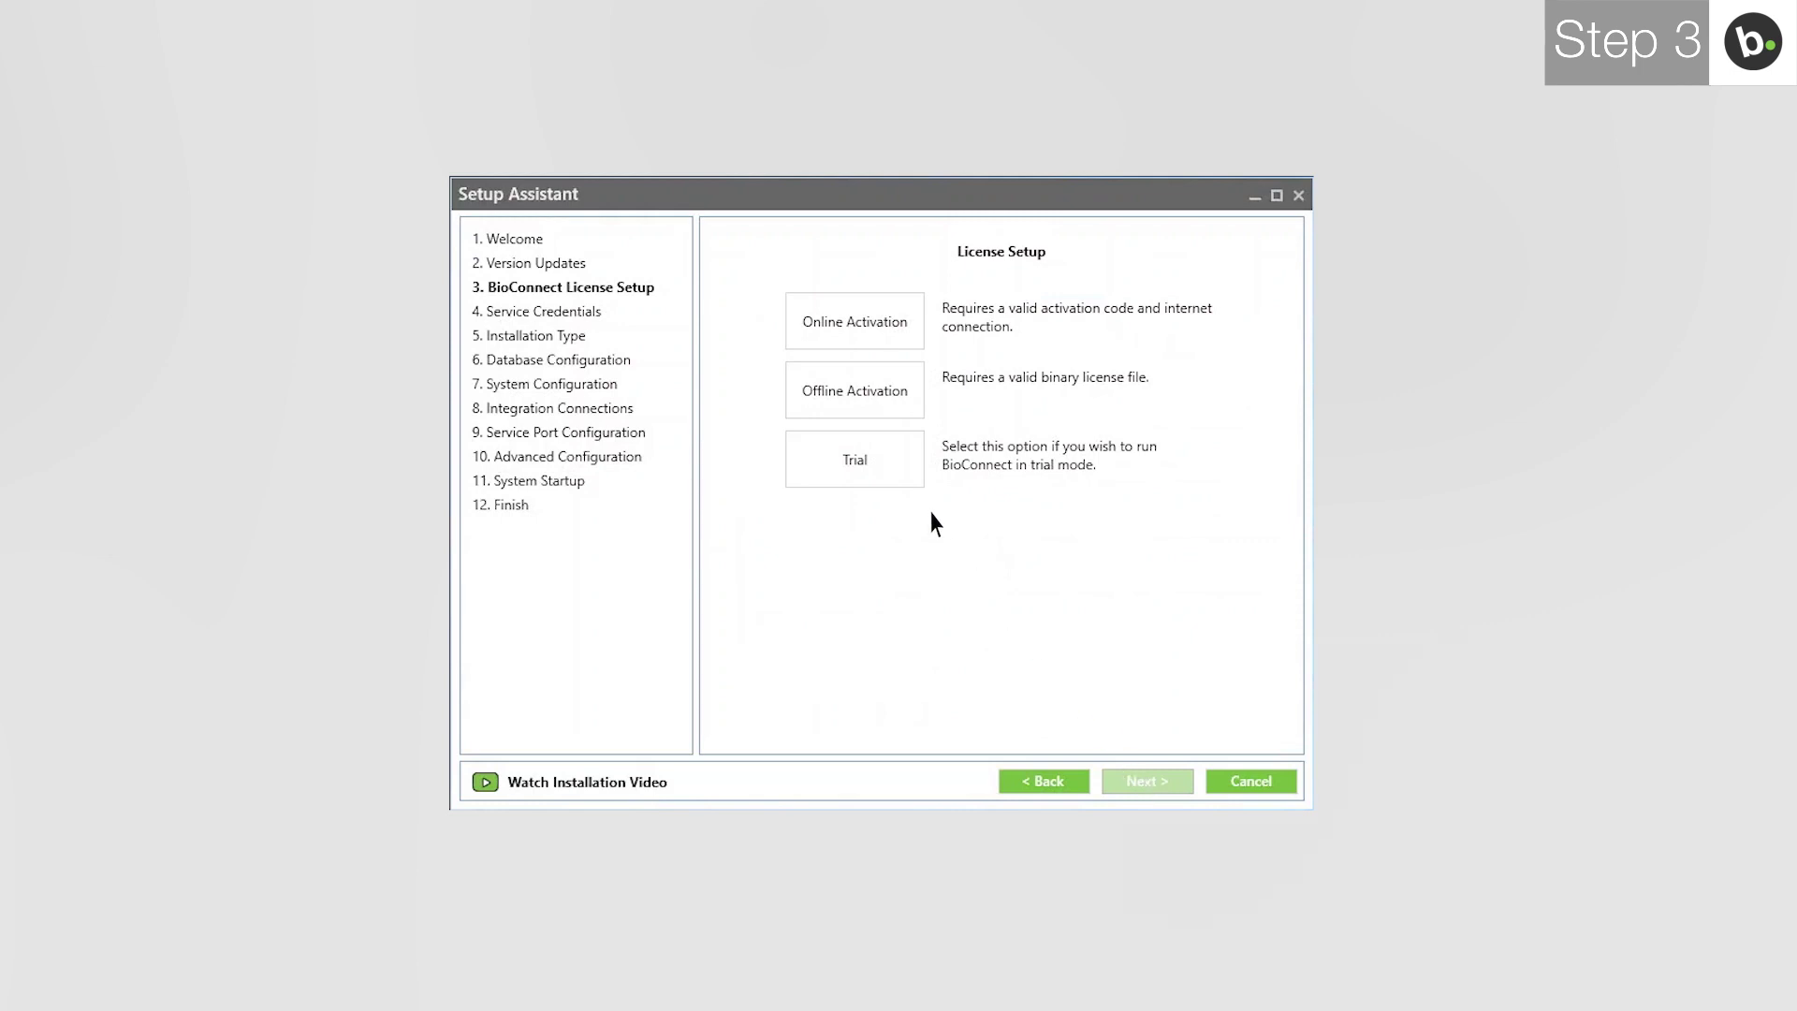
click(899, 463)
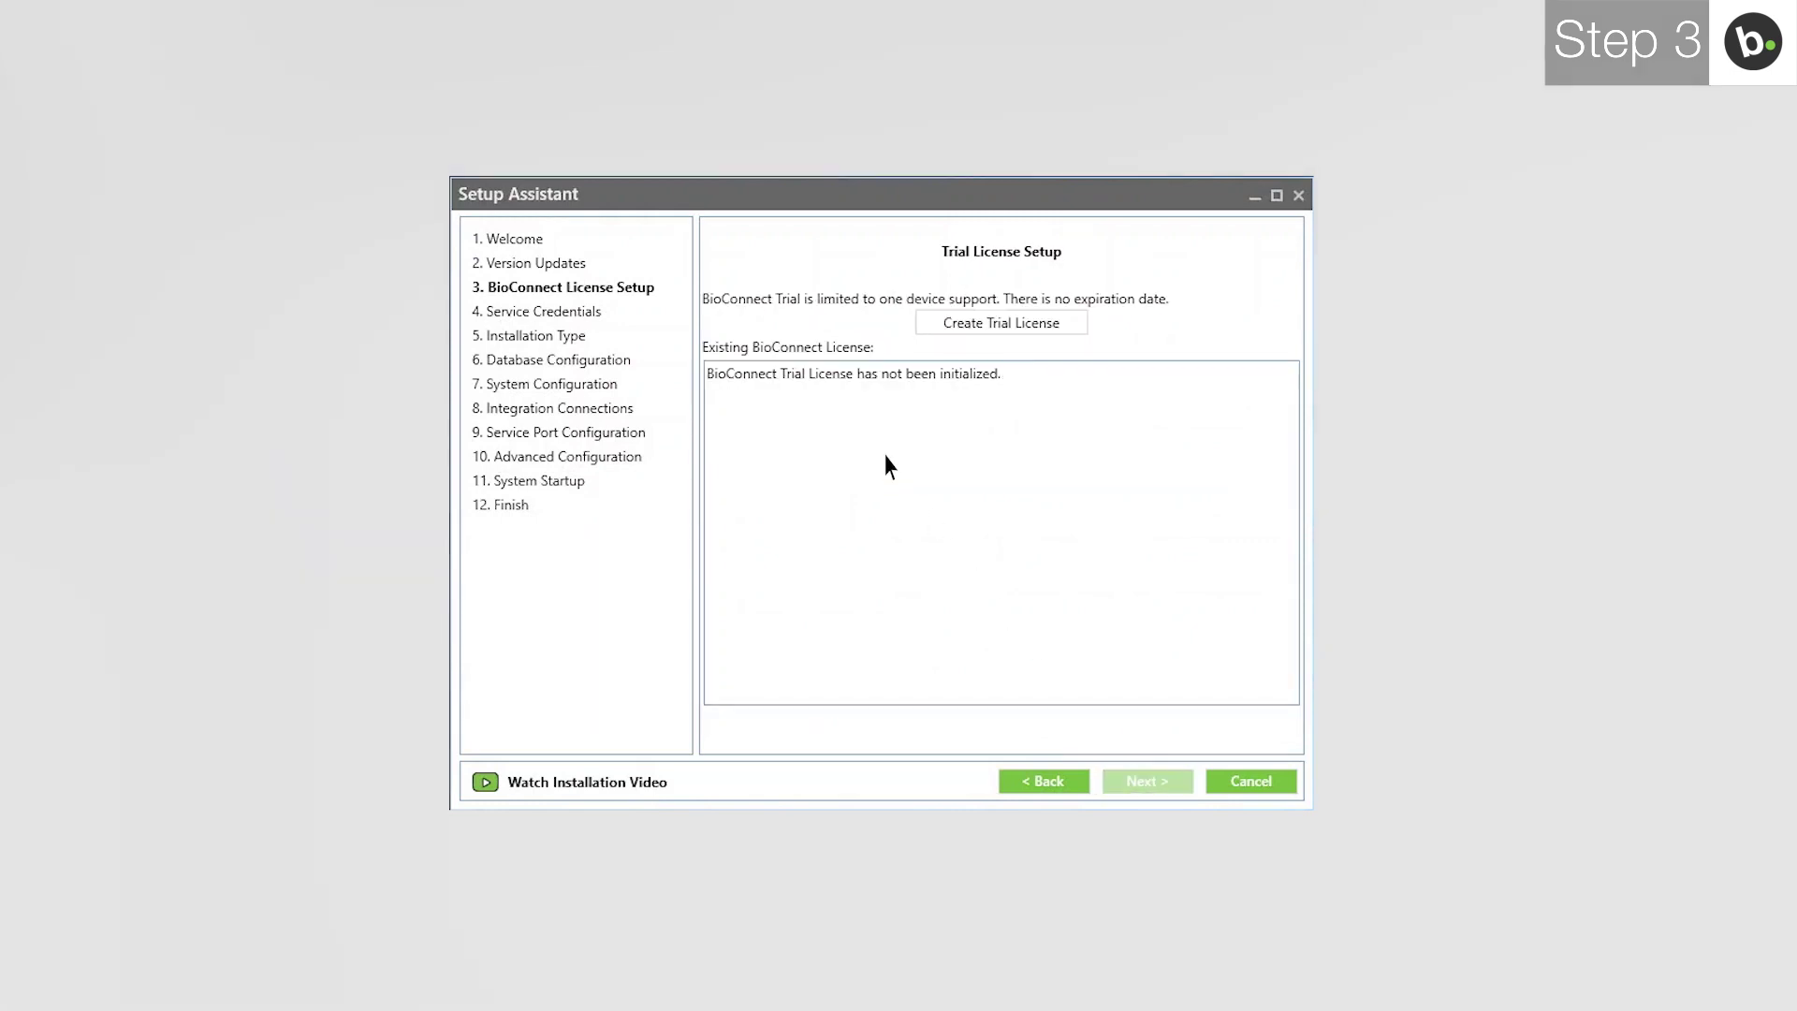
click(940, 327)
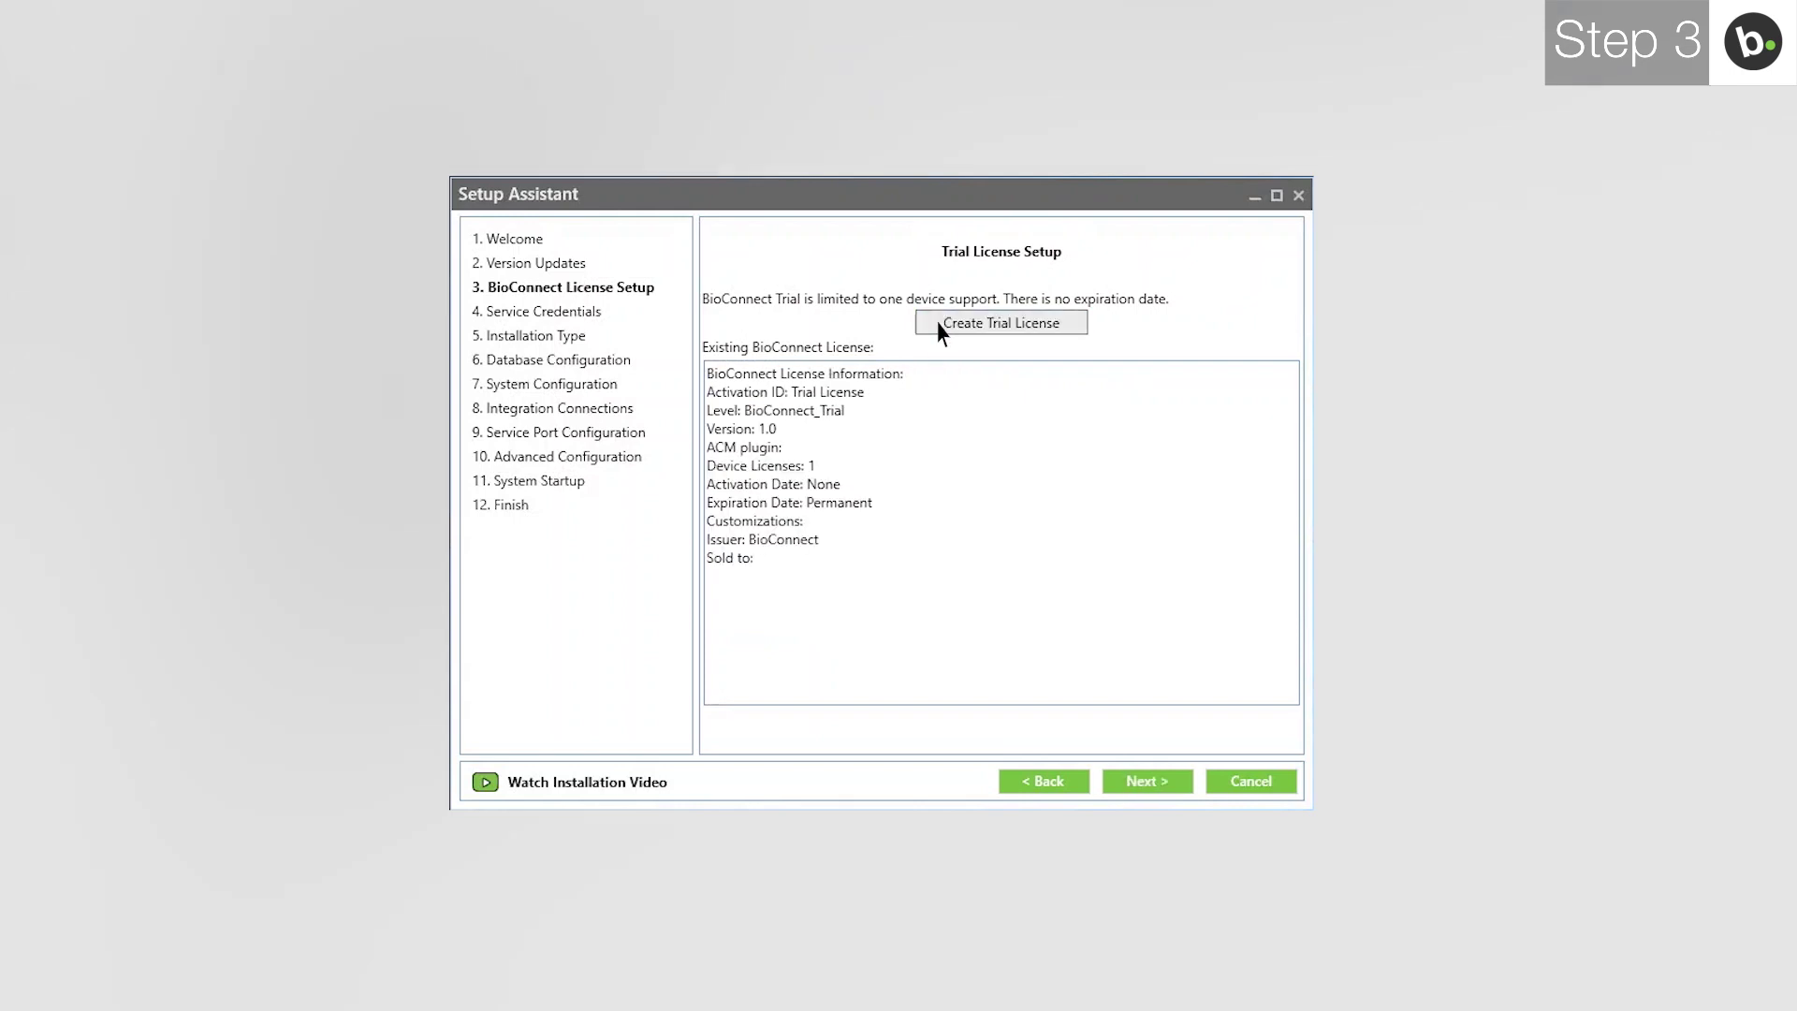
click(1147, 784)
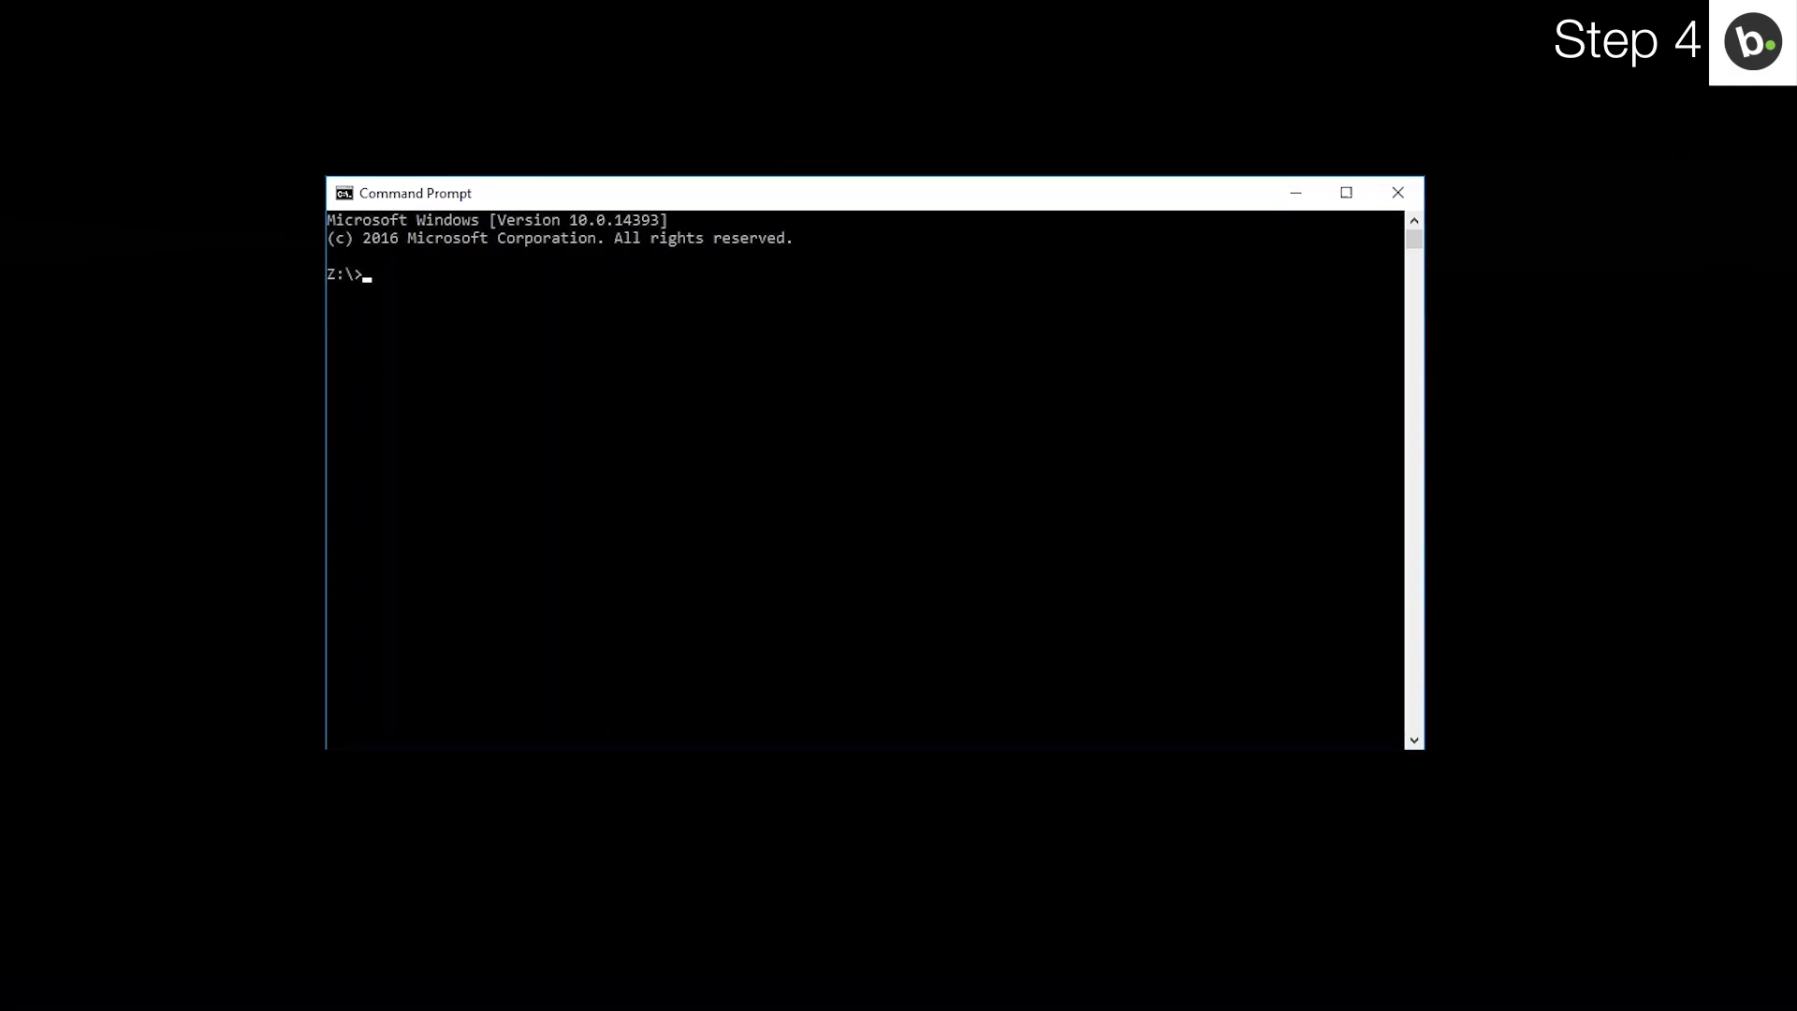
Check the account with whoami, then log the BioConnect services in as the domain administrator.
text(whoami)
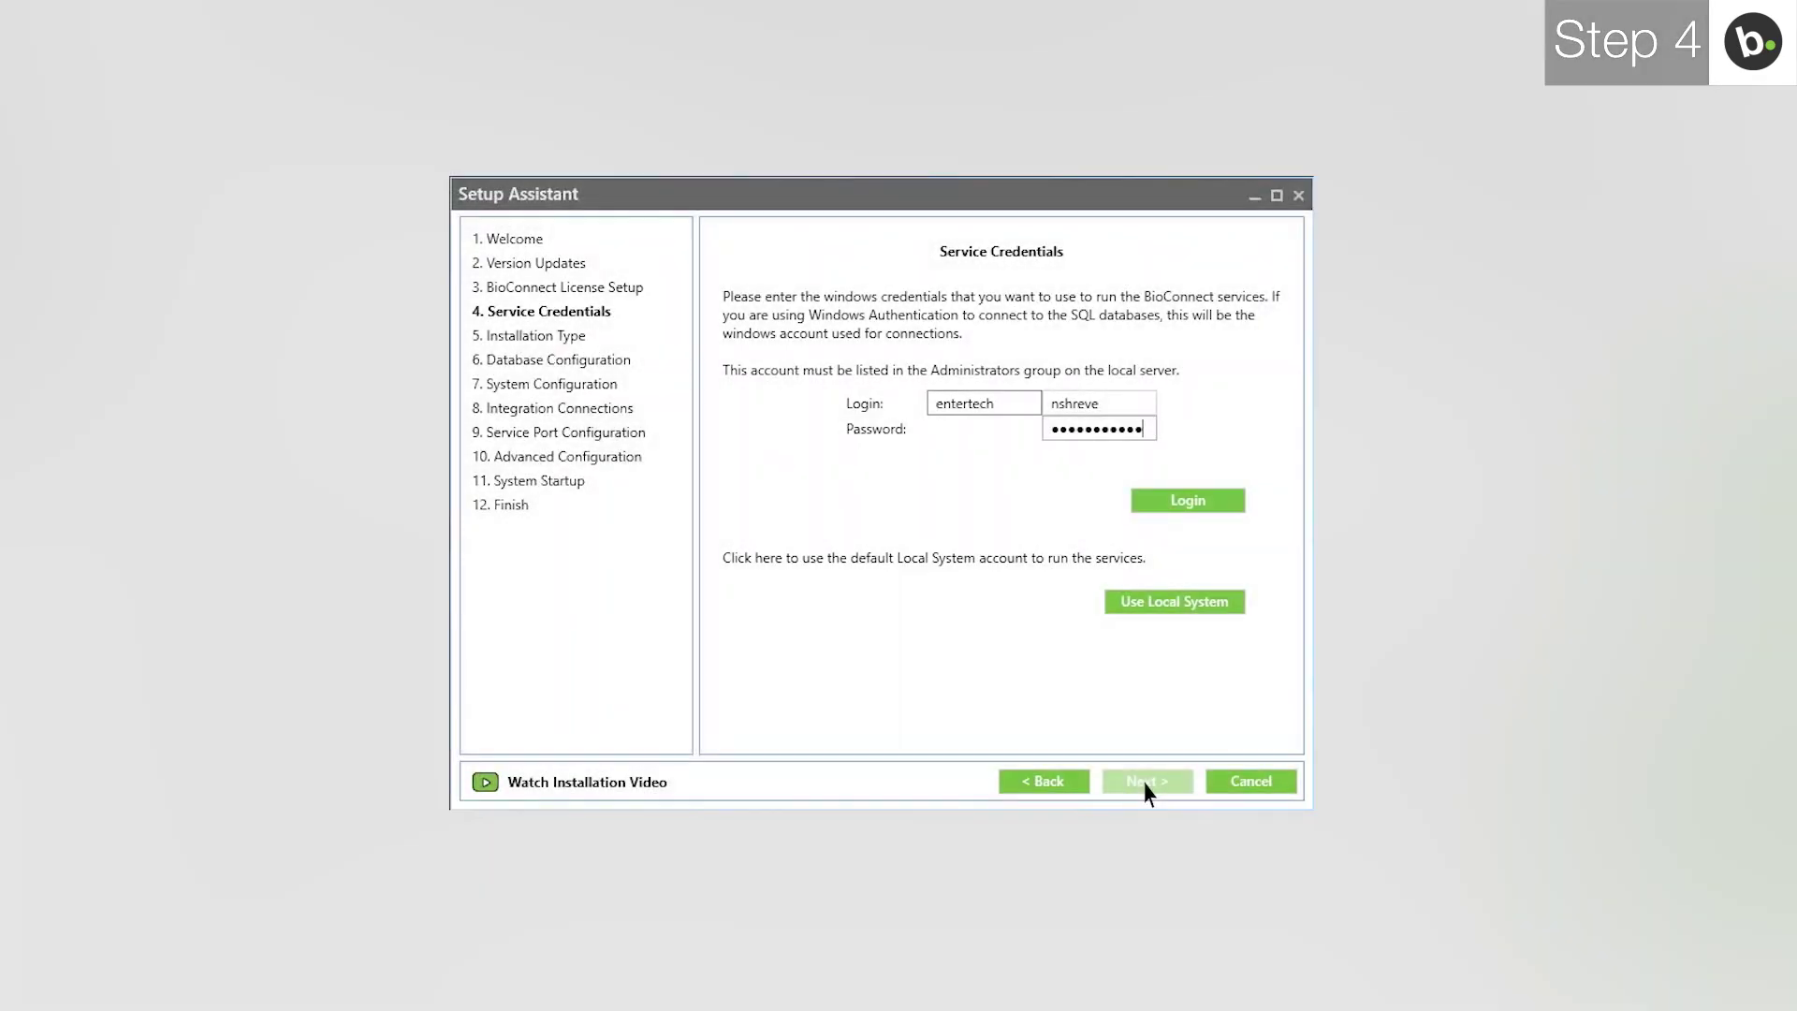
click(1181, 510)
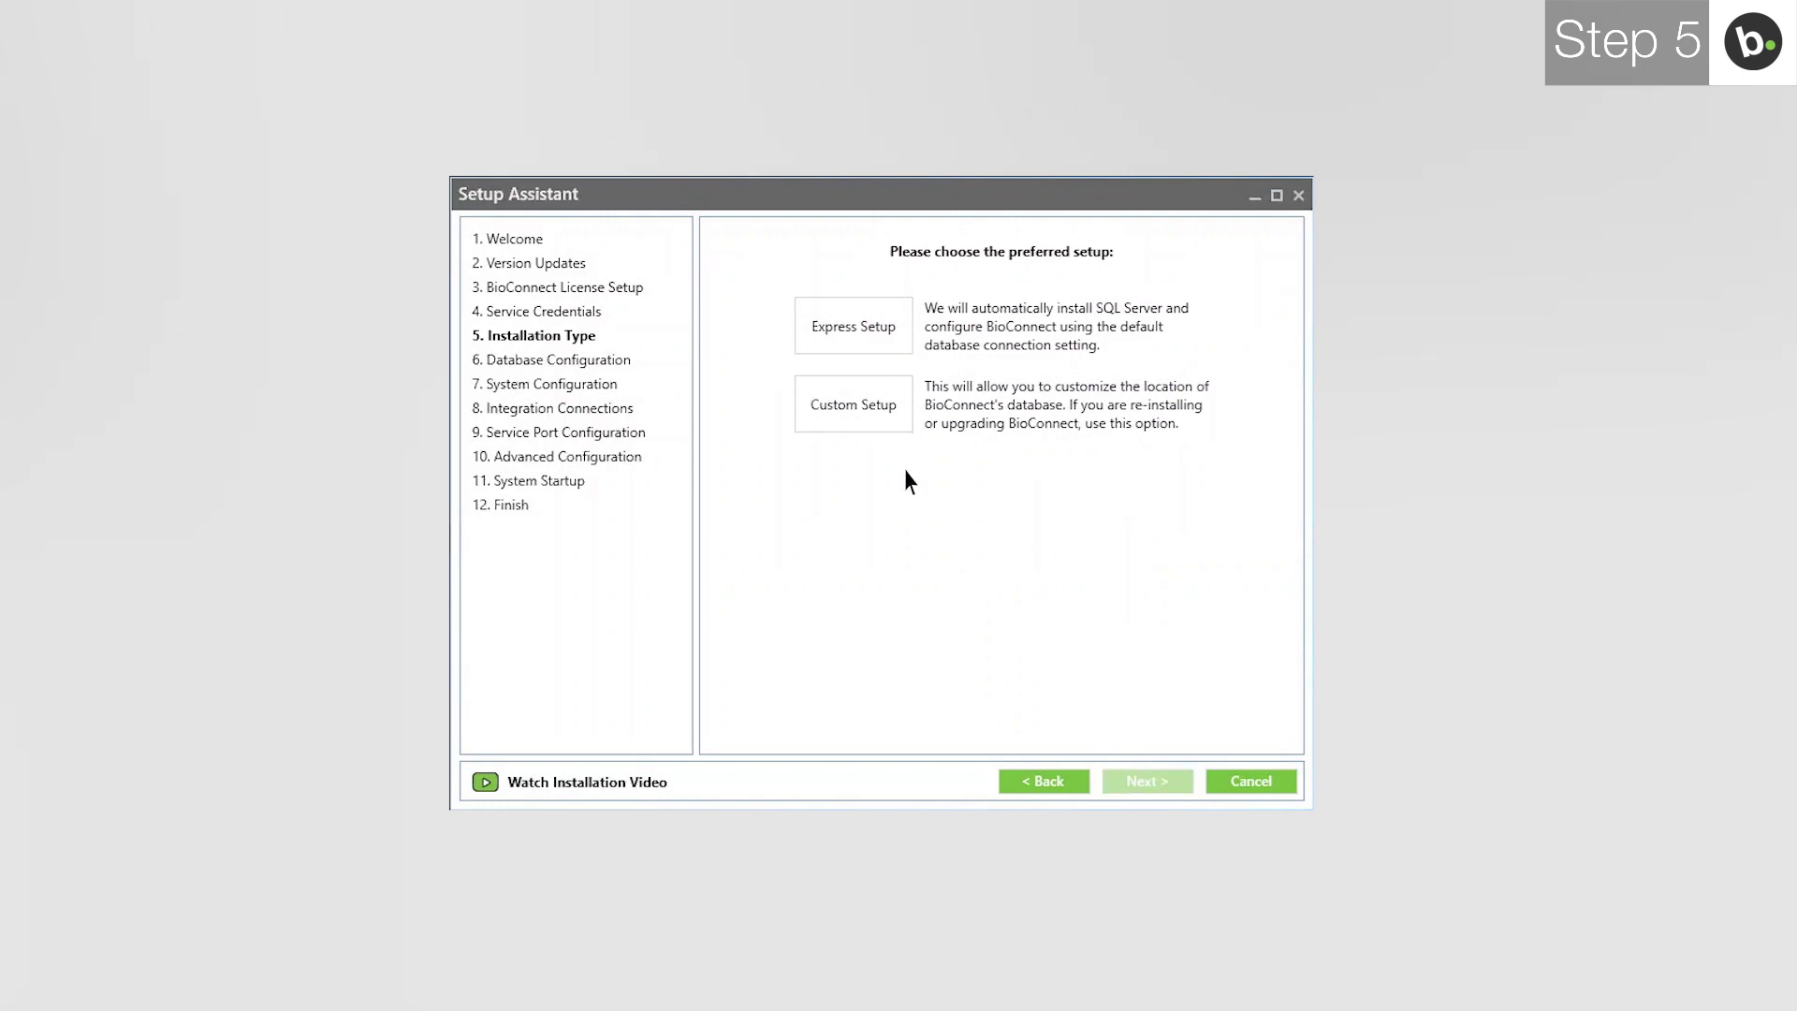
Choose Custom Setup as the BioConnect installation type.
click(853, 404)
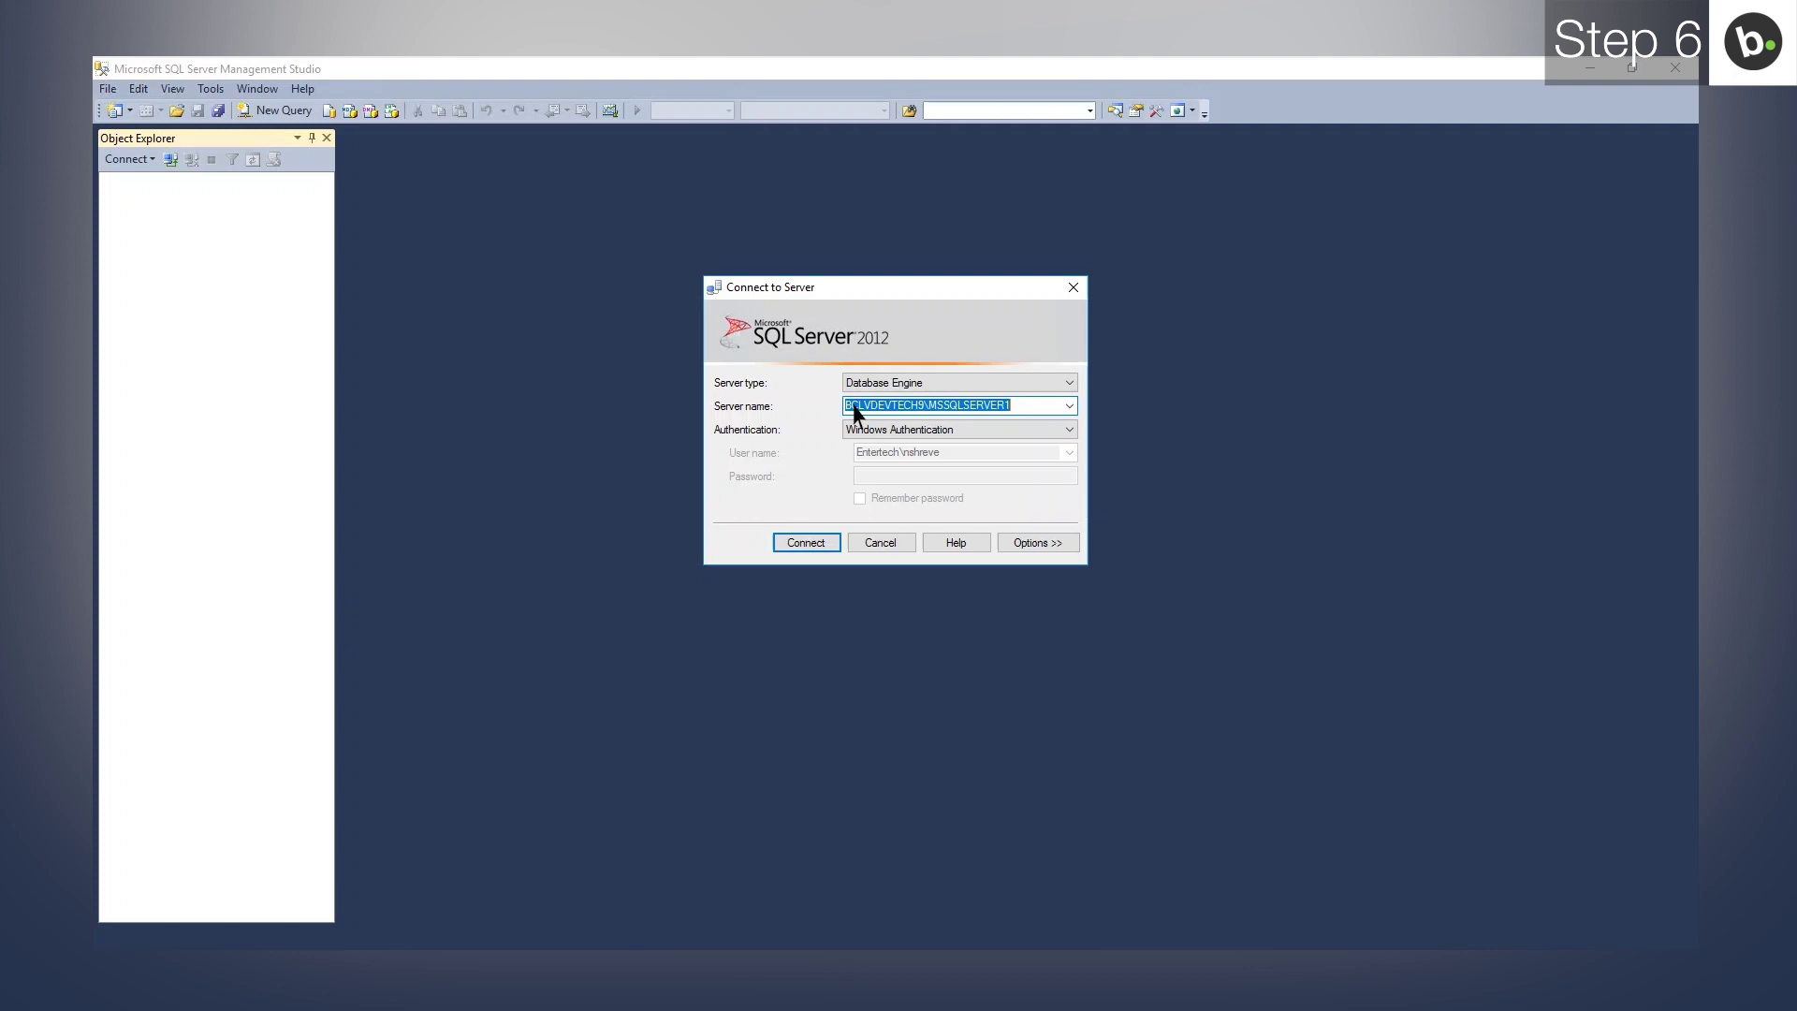
Connect SQL Server Management Studio to BCLVDEVTECH9\BIOCONNECT and view its server properties.
click(1069, 405)
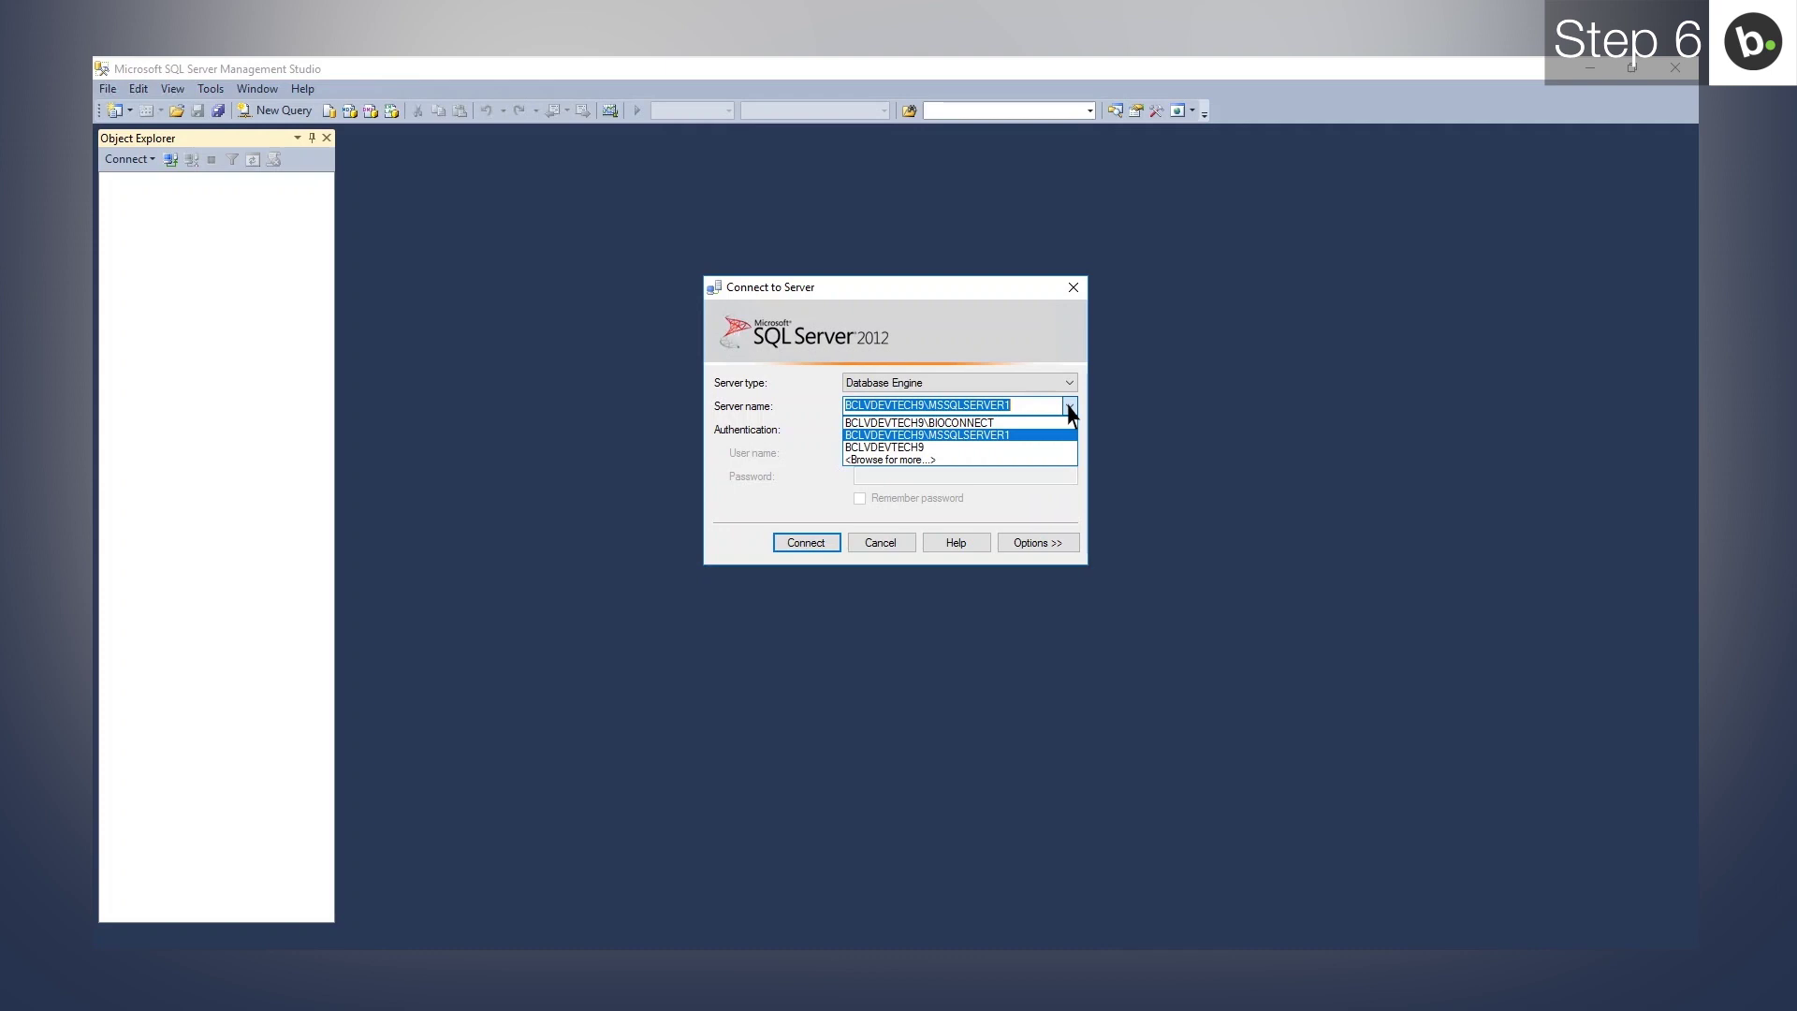
click(1034, 423)
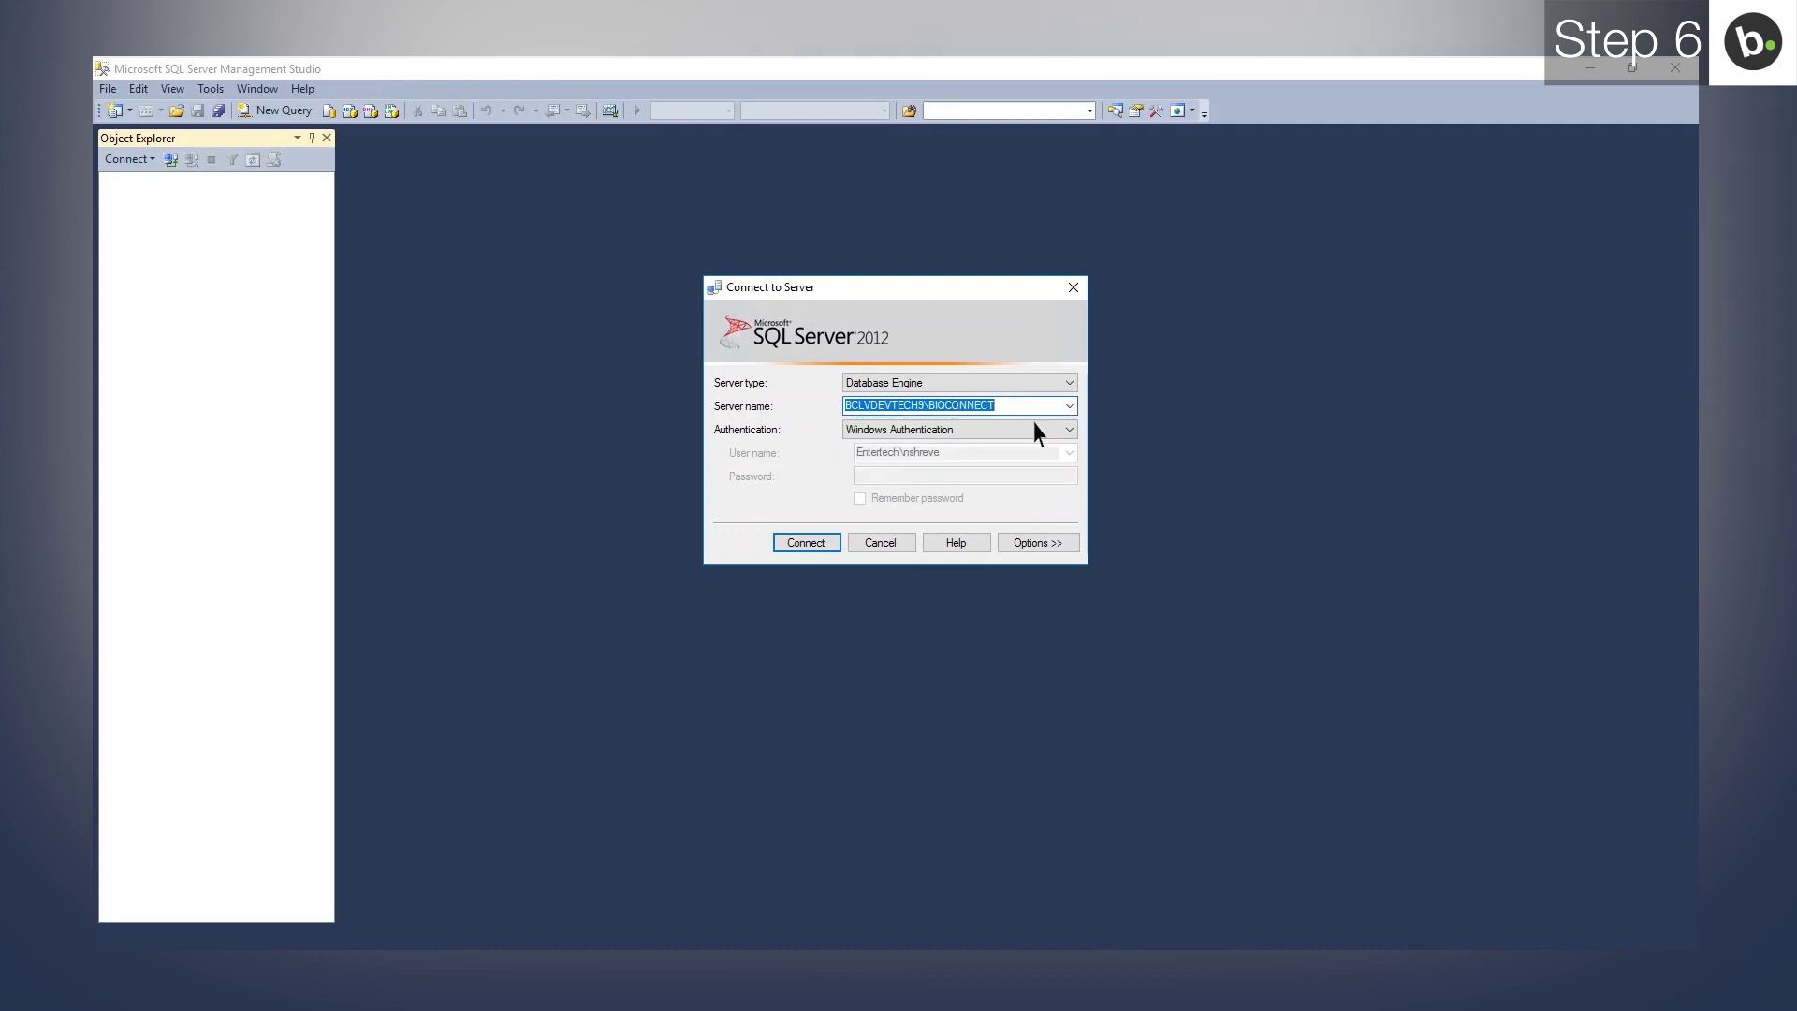
click(808, 544)
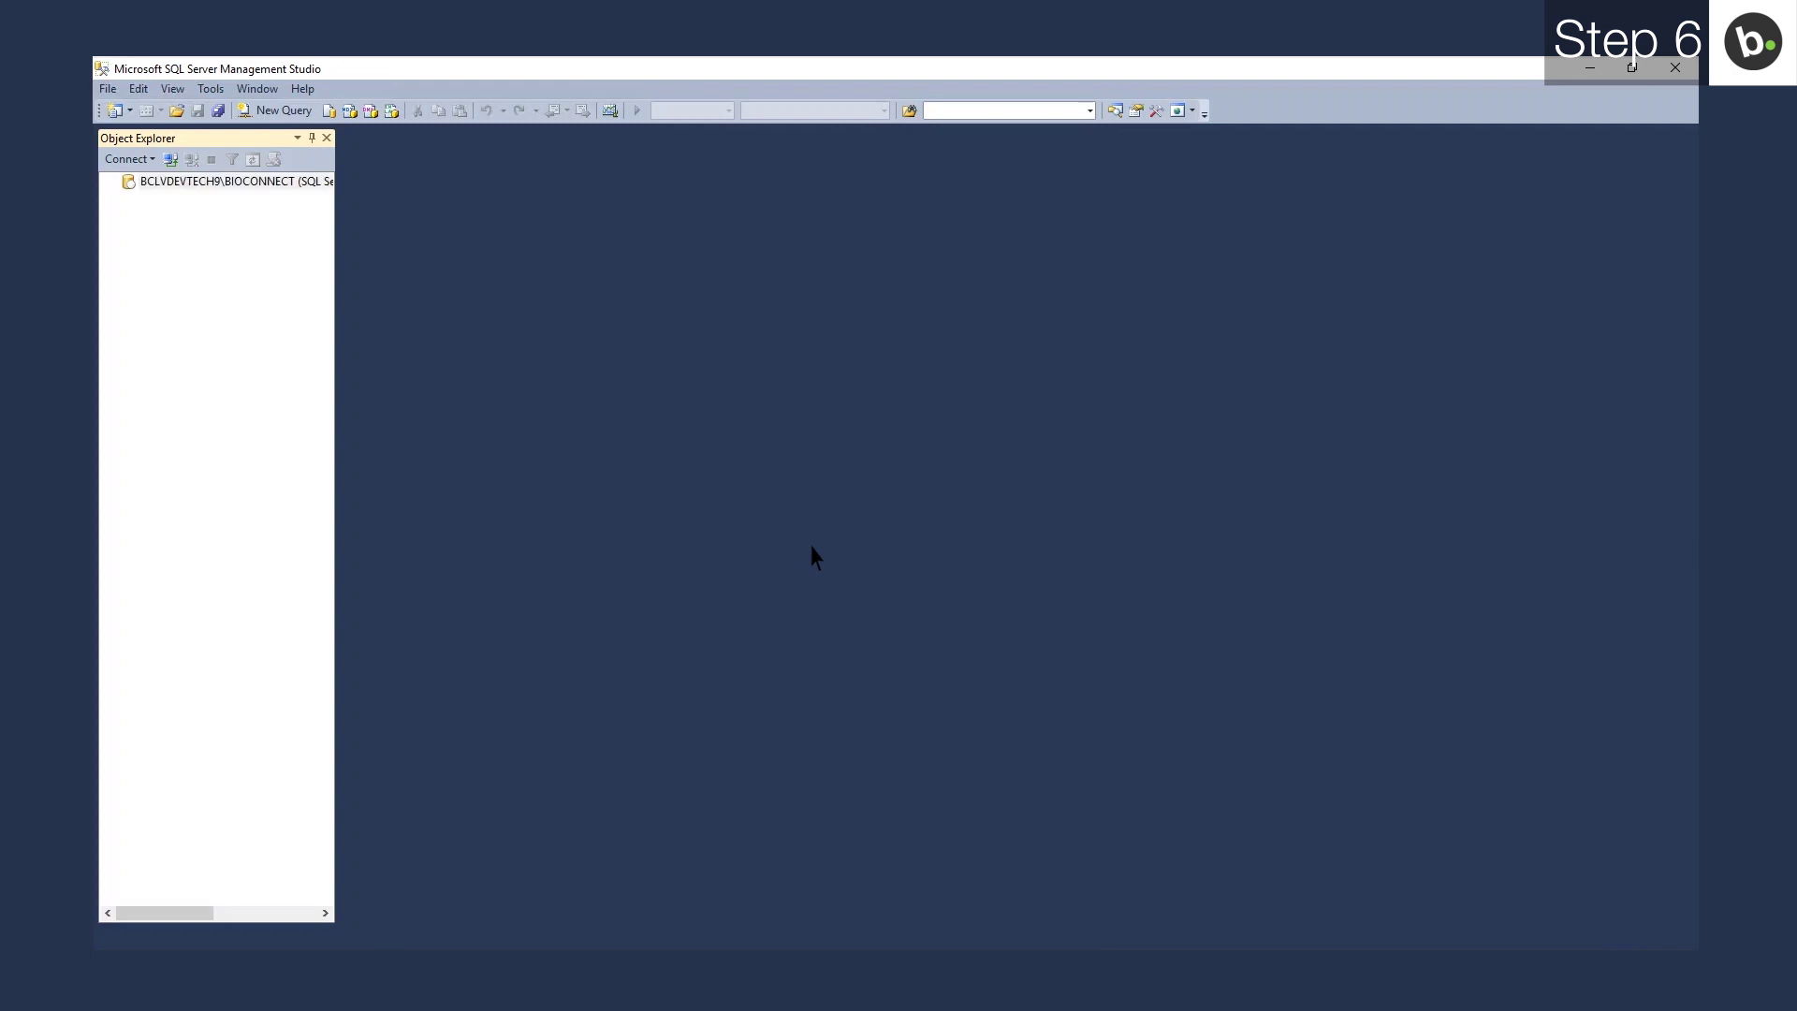
right_click(323, 183)
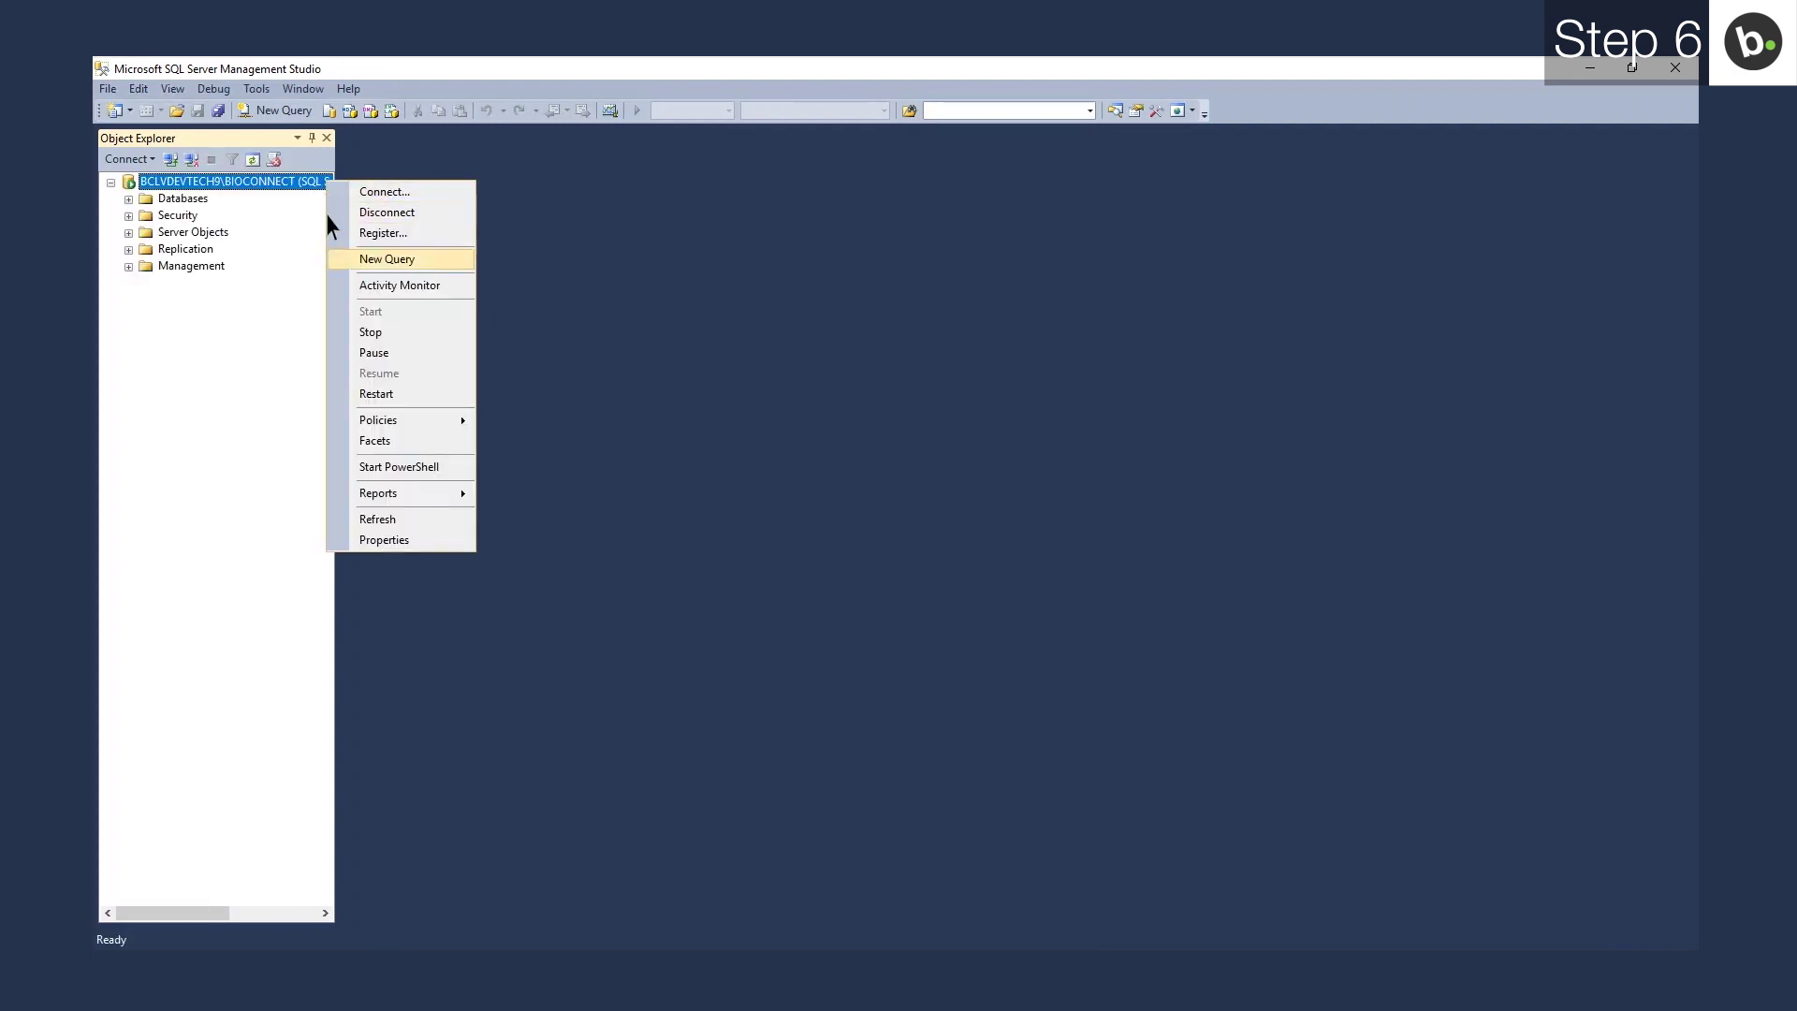
click(379, 542)
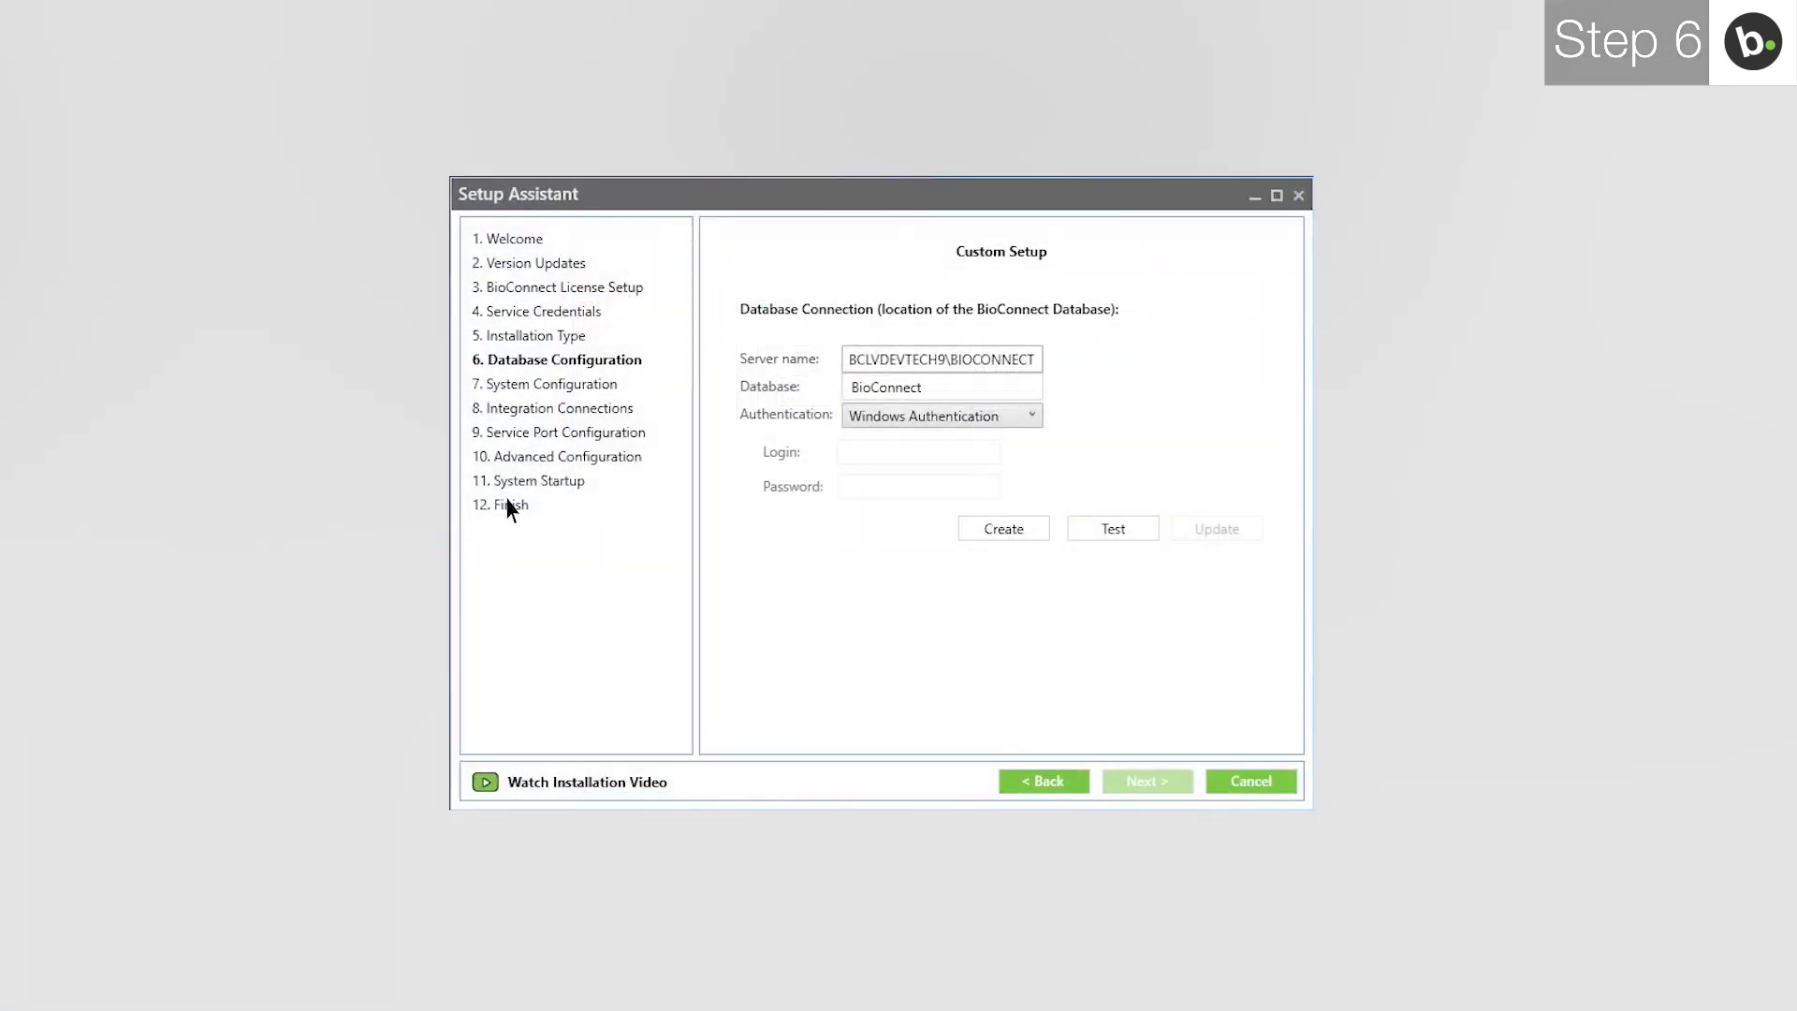
Rename the database to BioConnect5 and create it.
click(880, 387)
text(5)
click(984, 531)
Test the BioConnect5 connection successfully and save the updated connection string.
click(1116, 532)
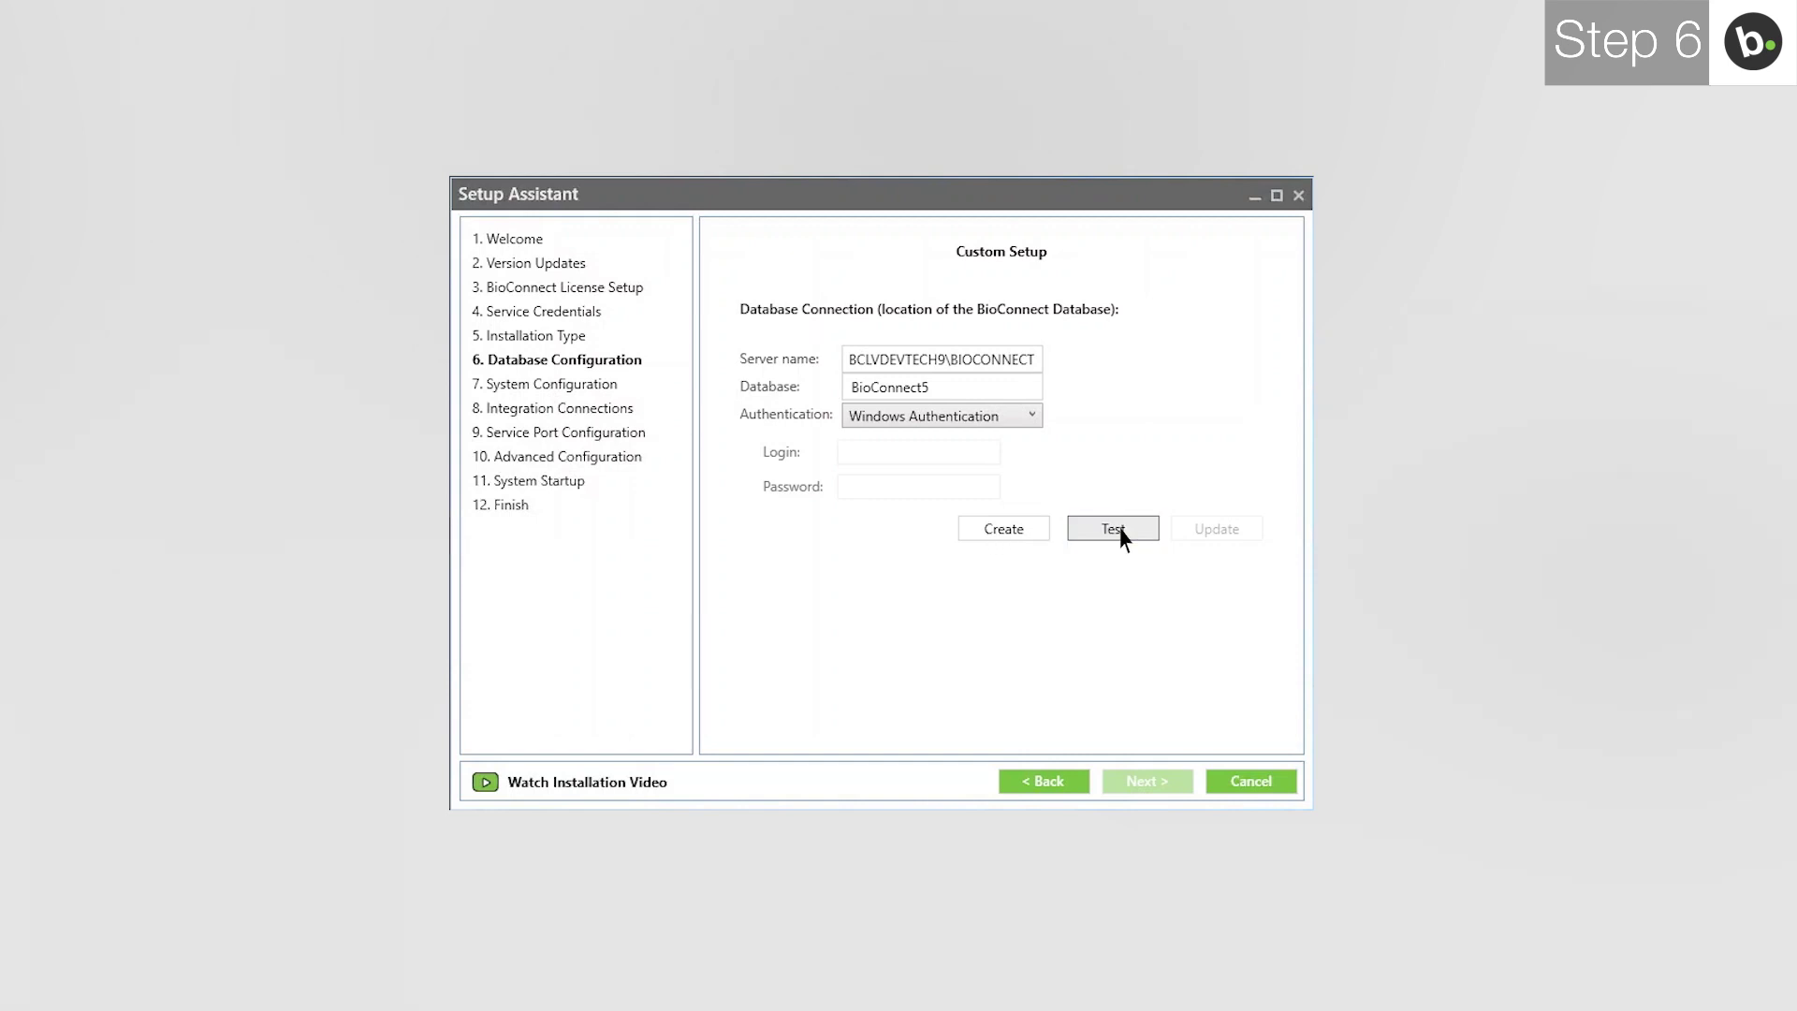
click(993, 535)
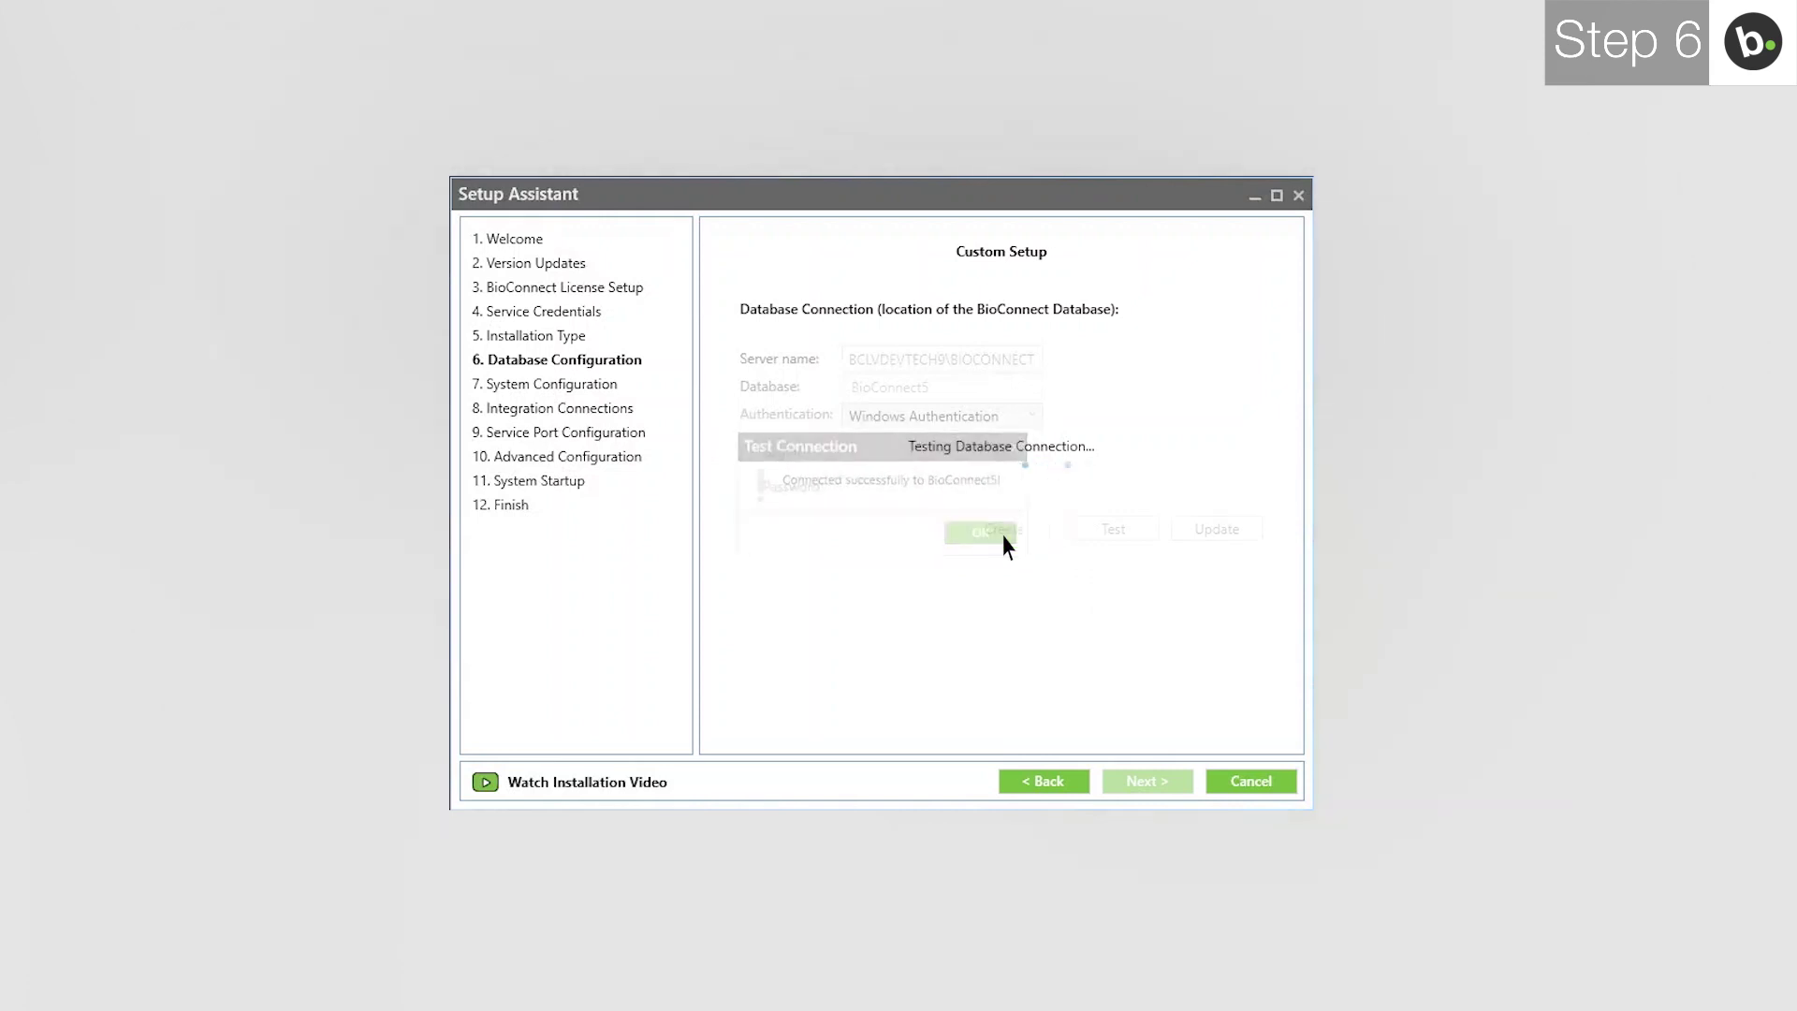
click(1196, 528)
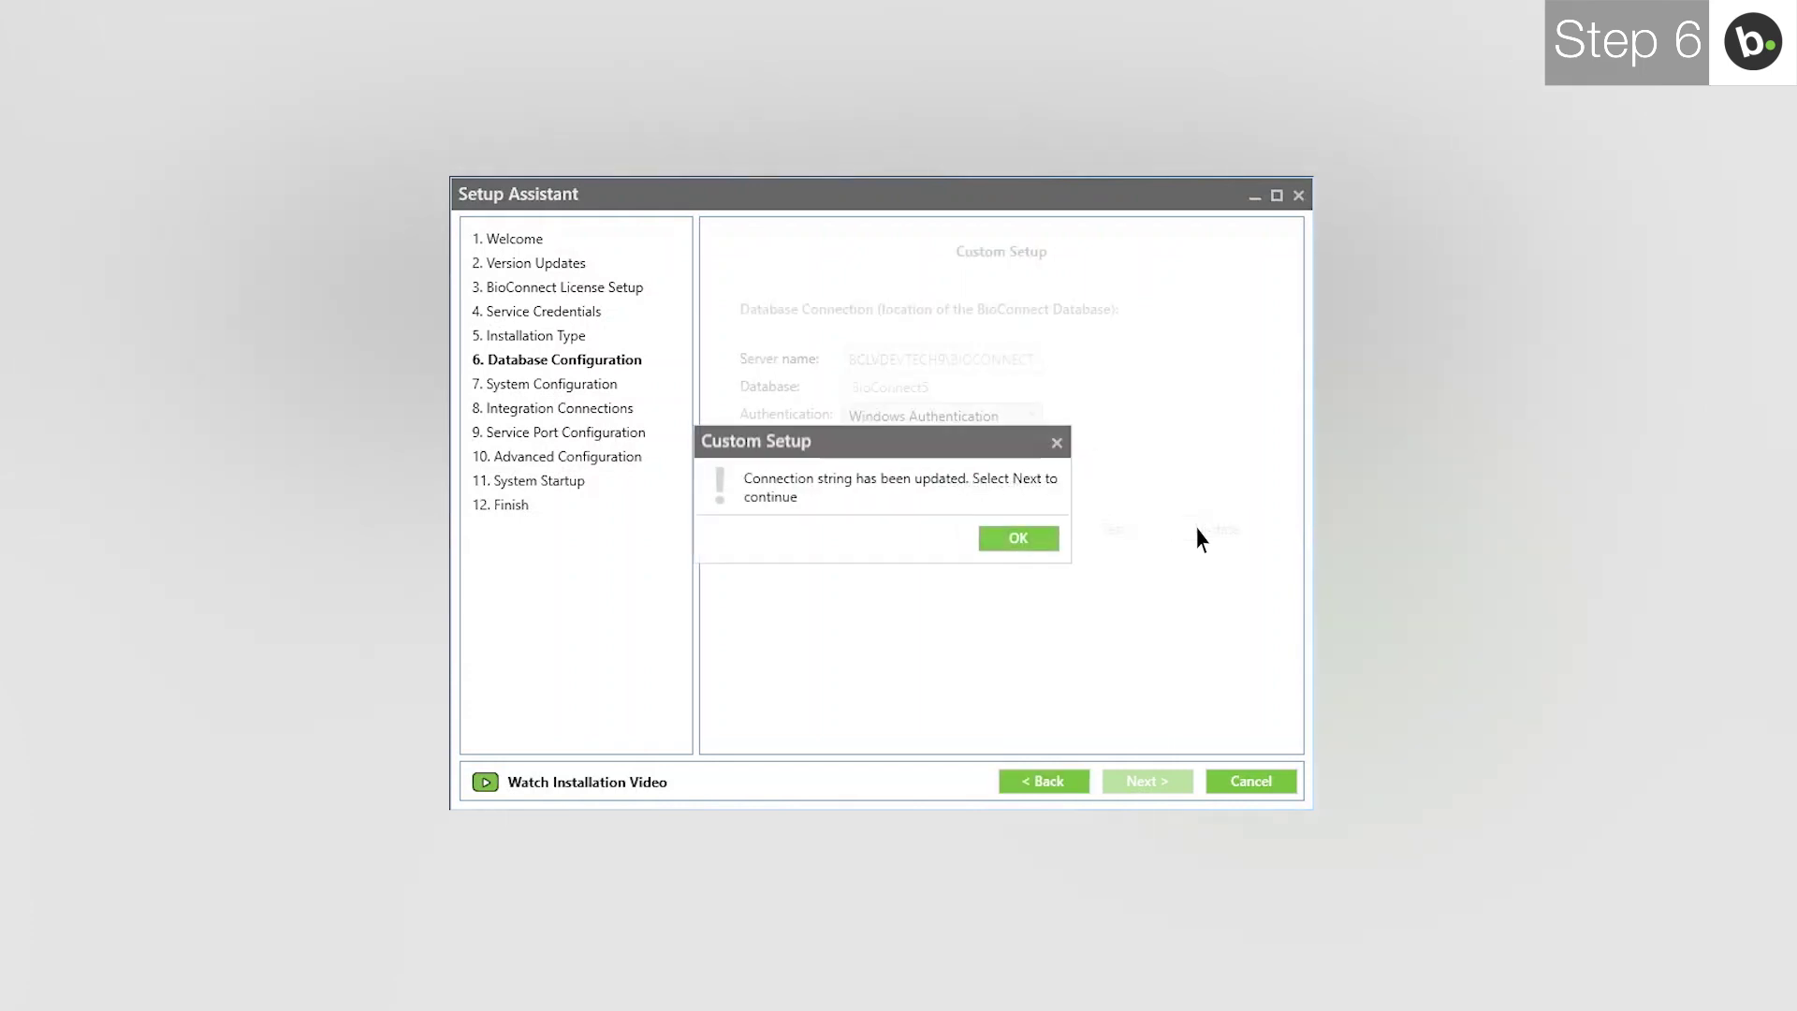
click(1028, 546)
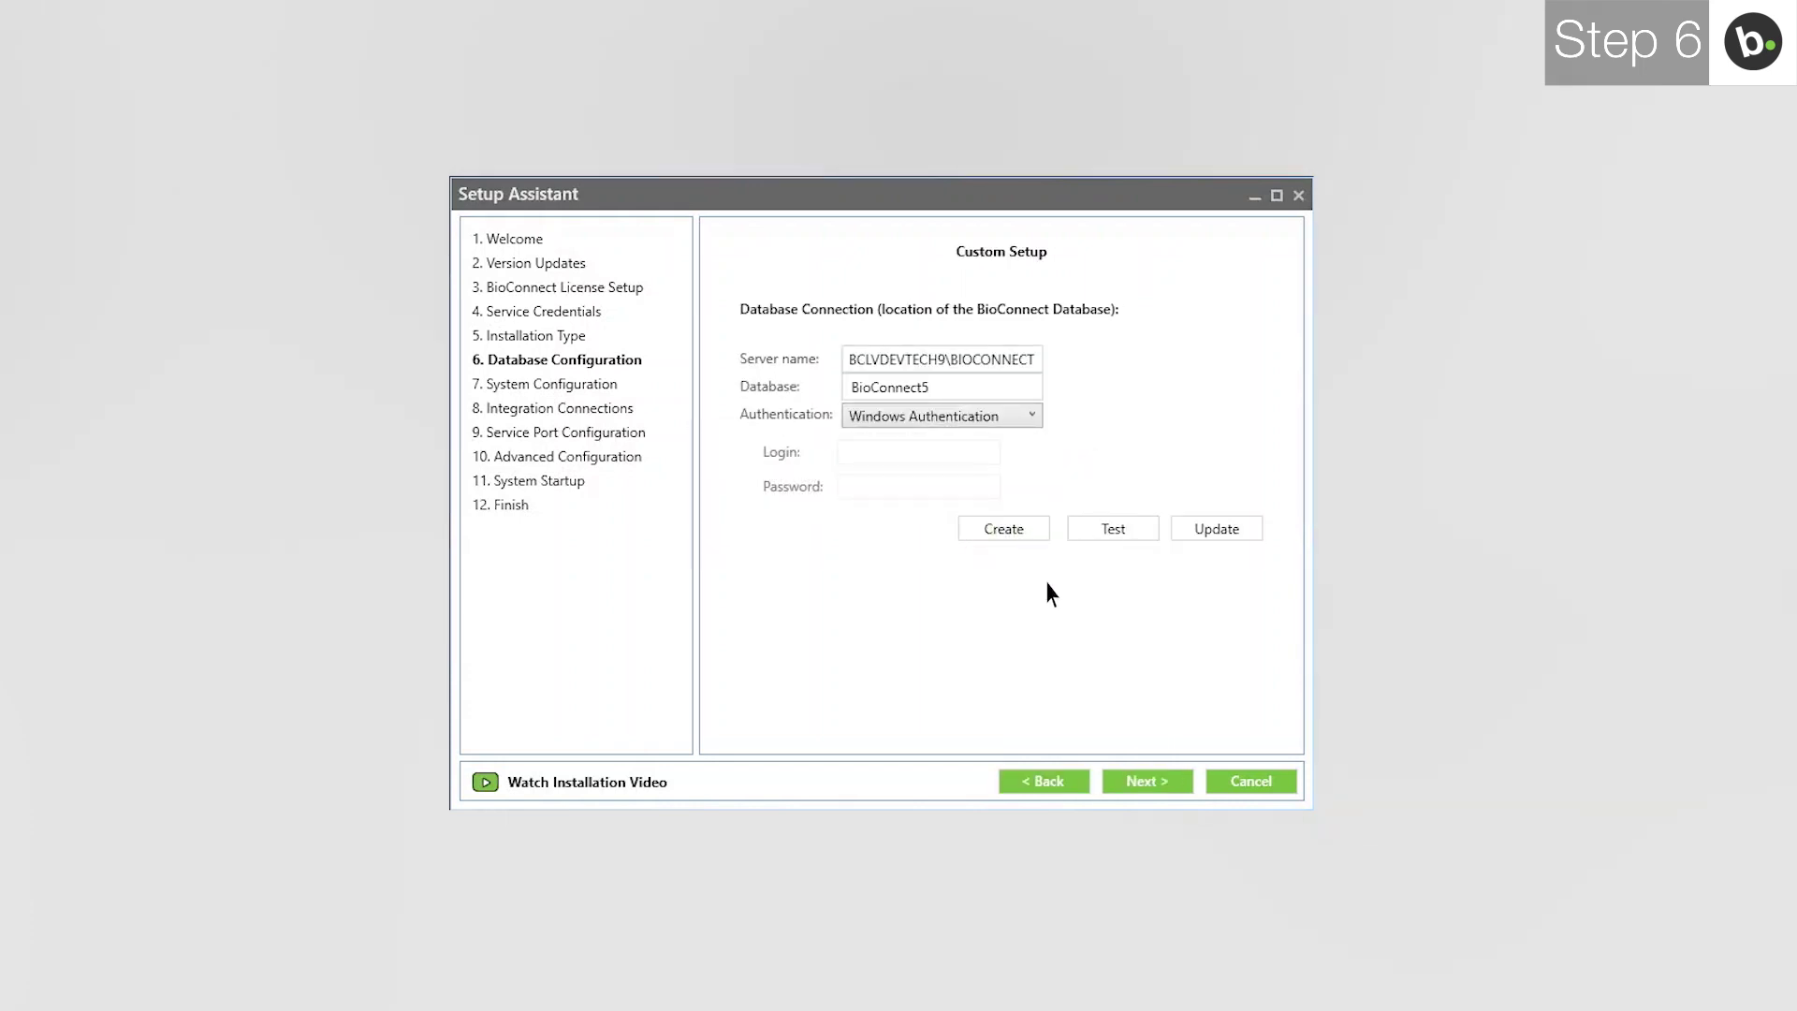
click(1139, 783)
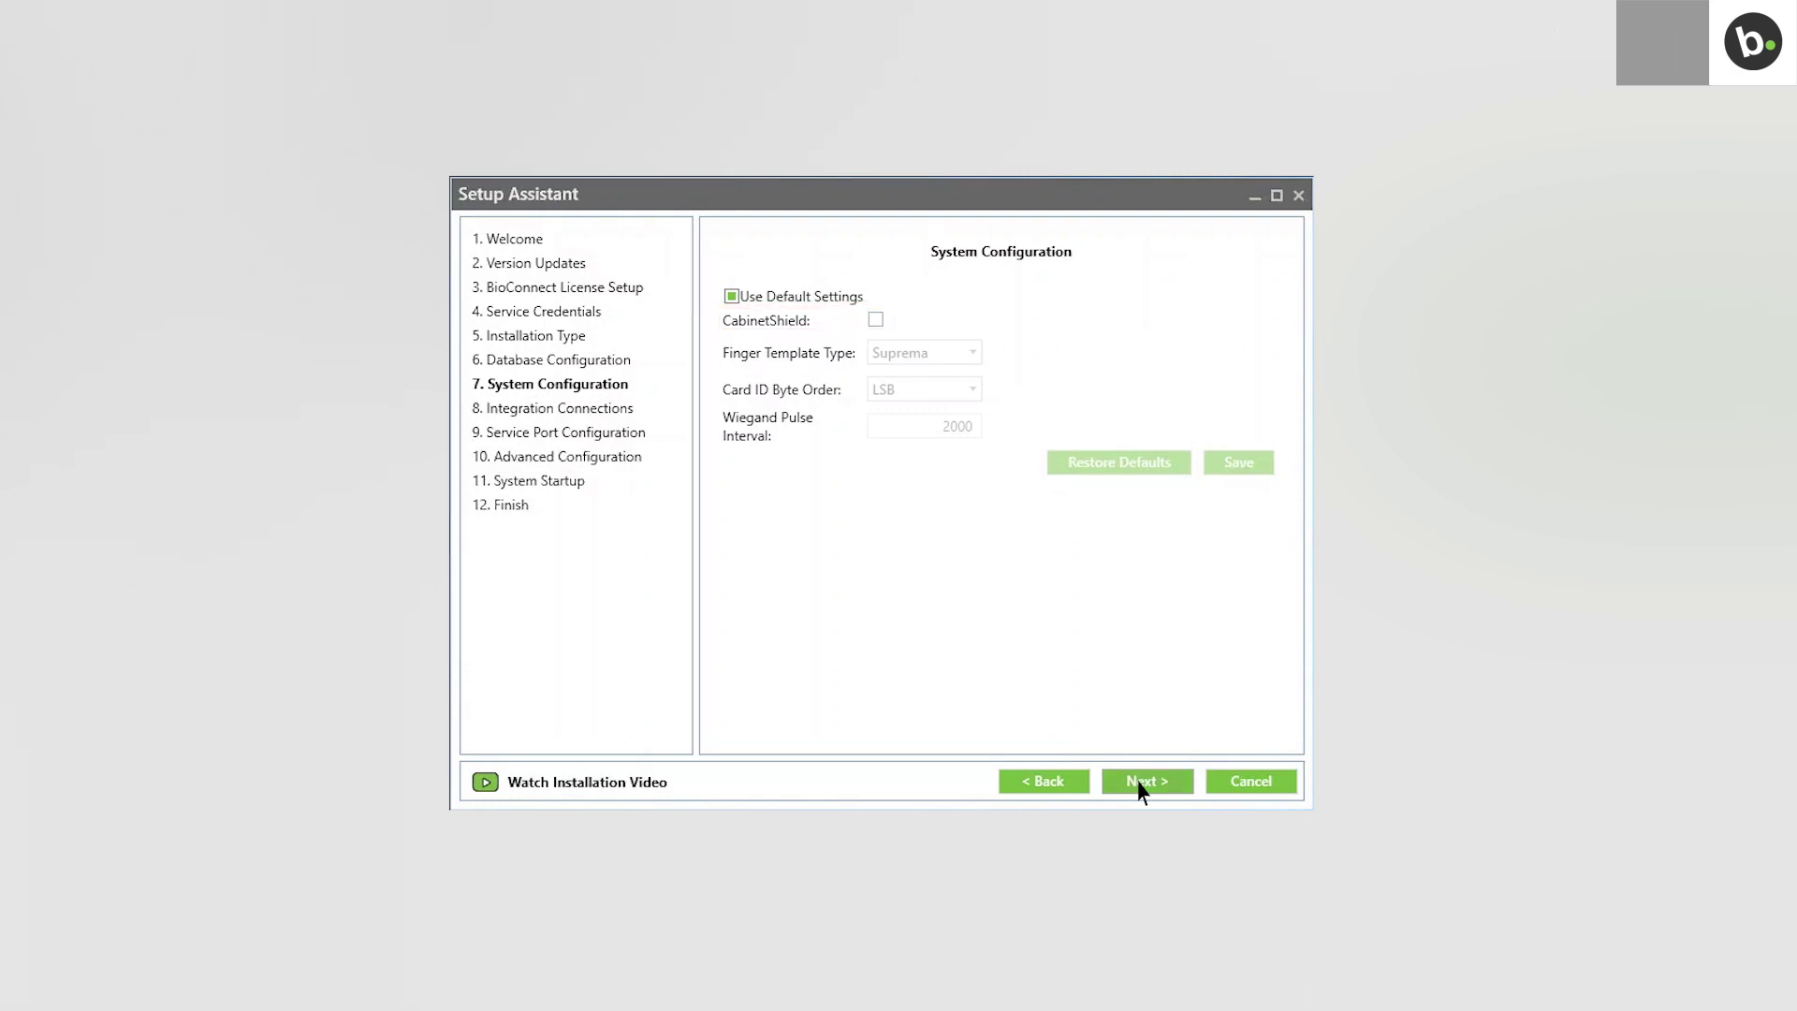
Keep the default system configuration and select SoftwareHouse CCURE9000 as the access control system.
click(1140, 785)
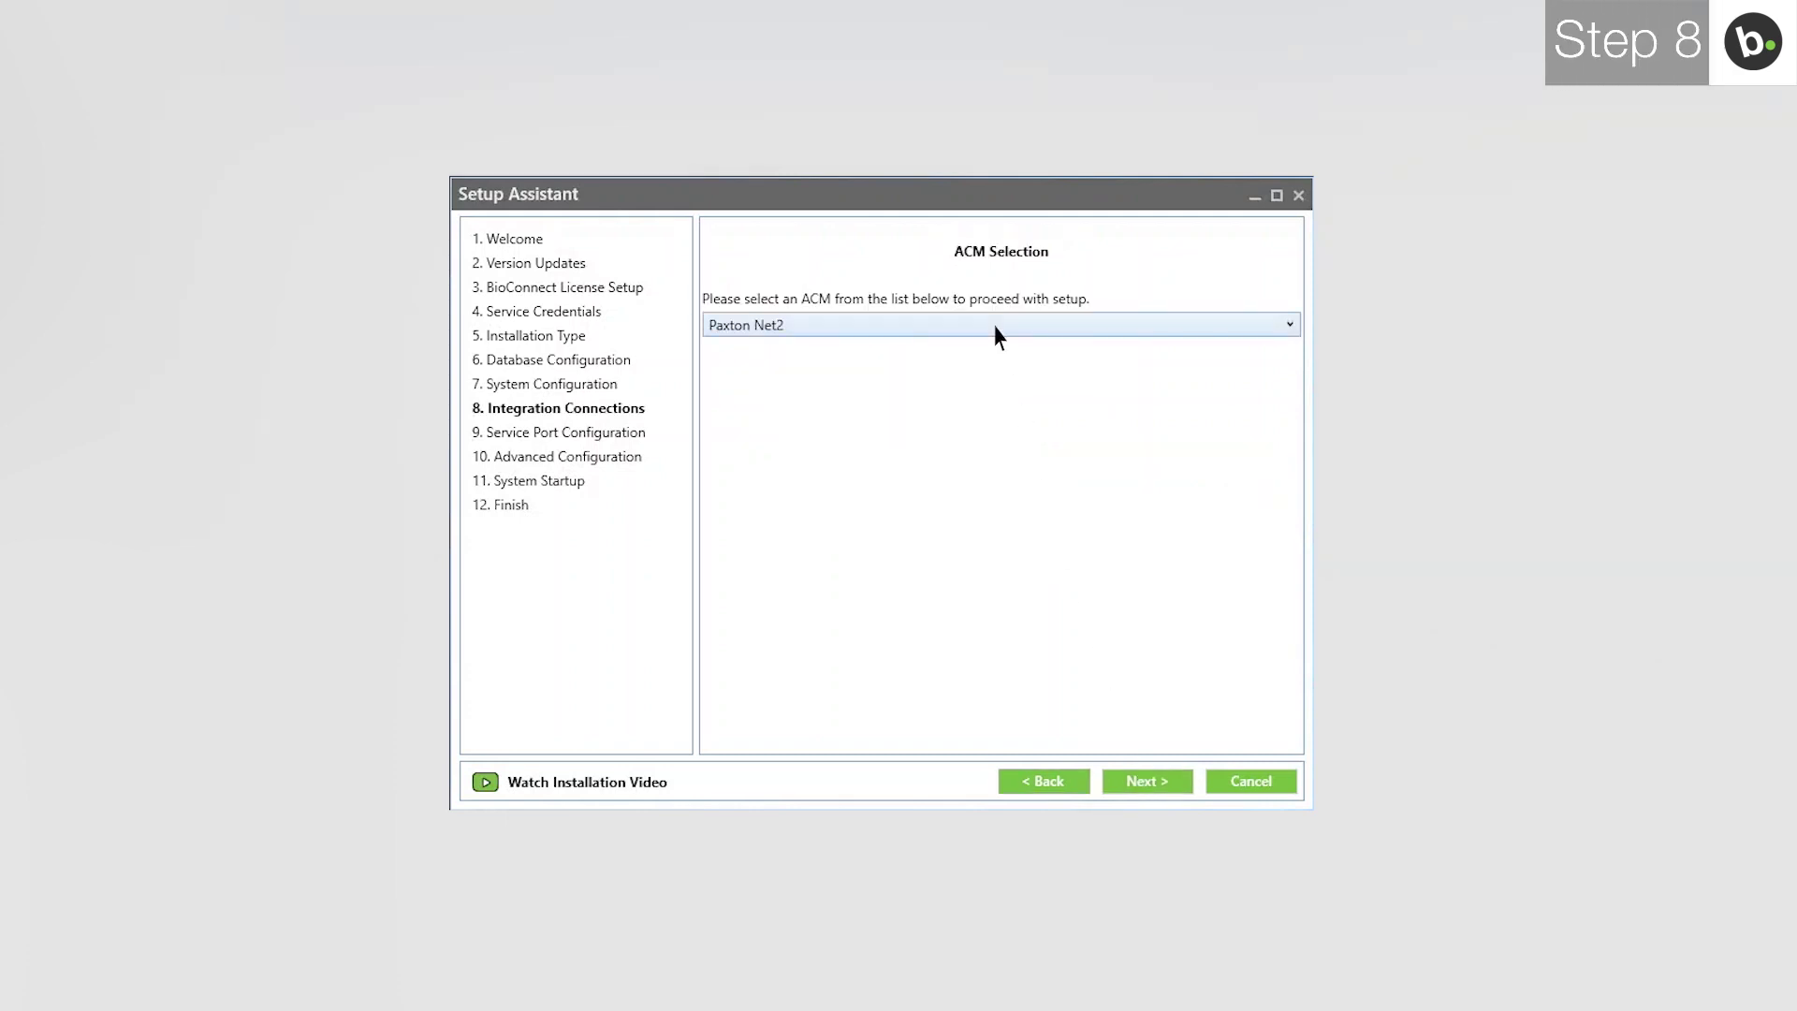
click(994, 326)
click(996, 697)
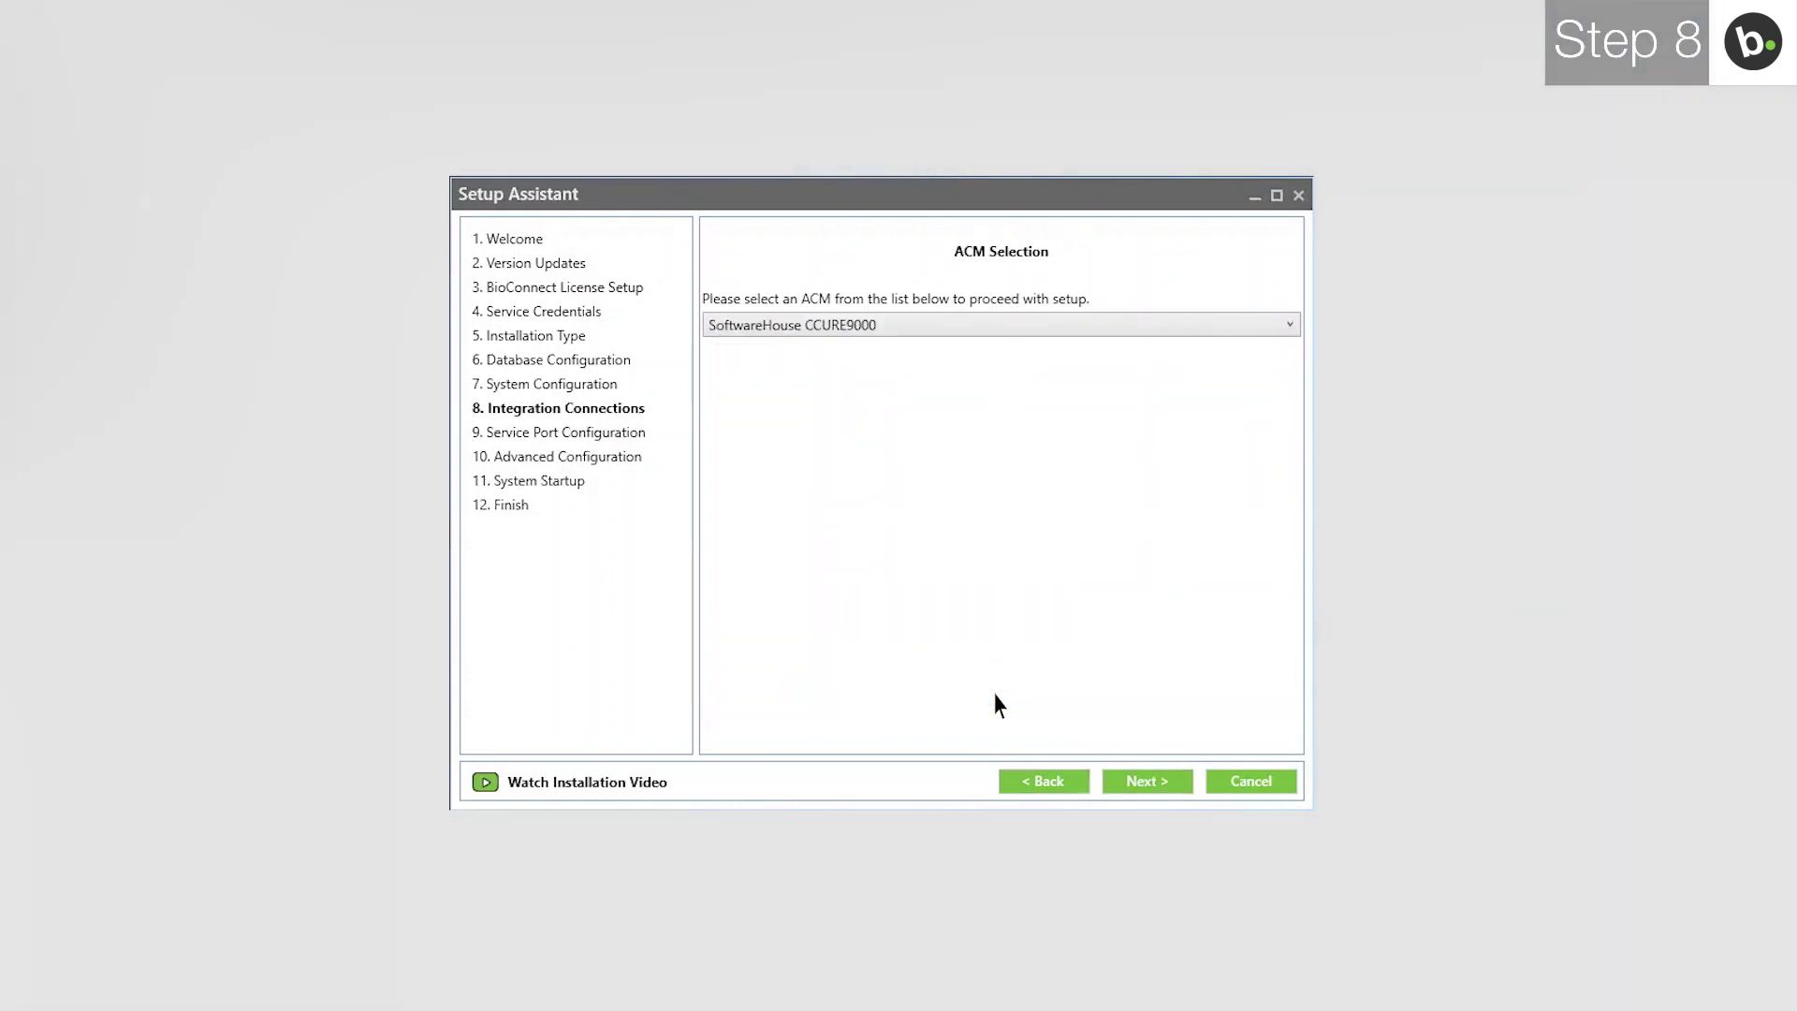
click(1135, 784)
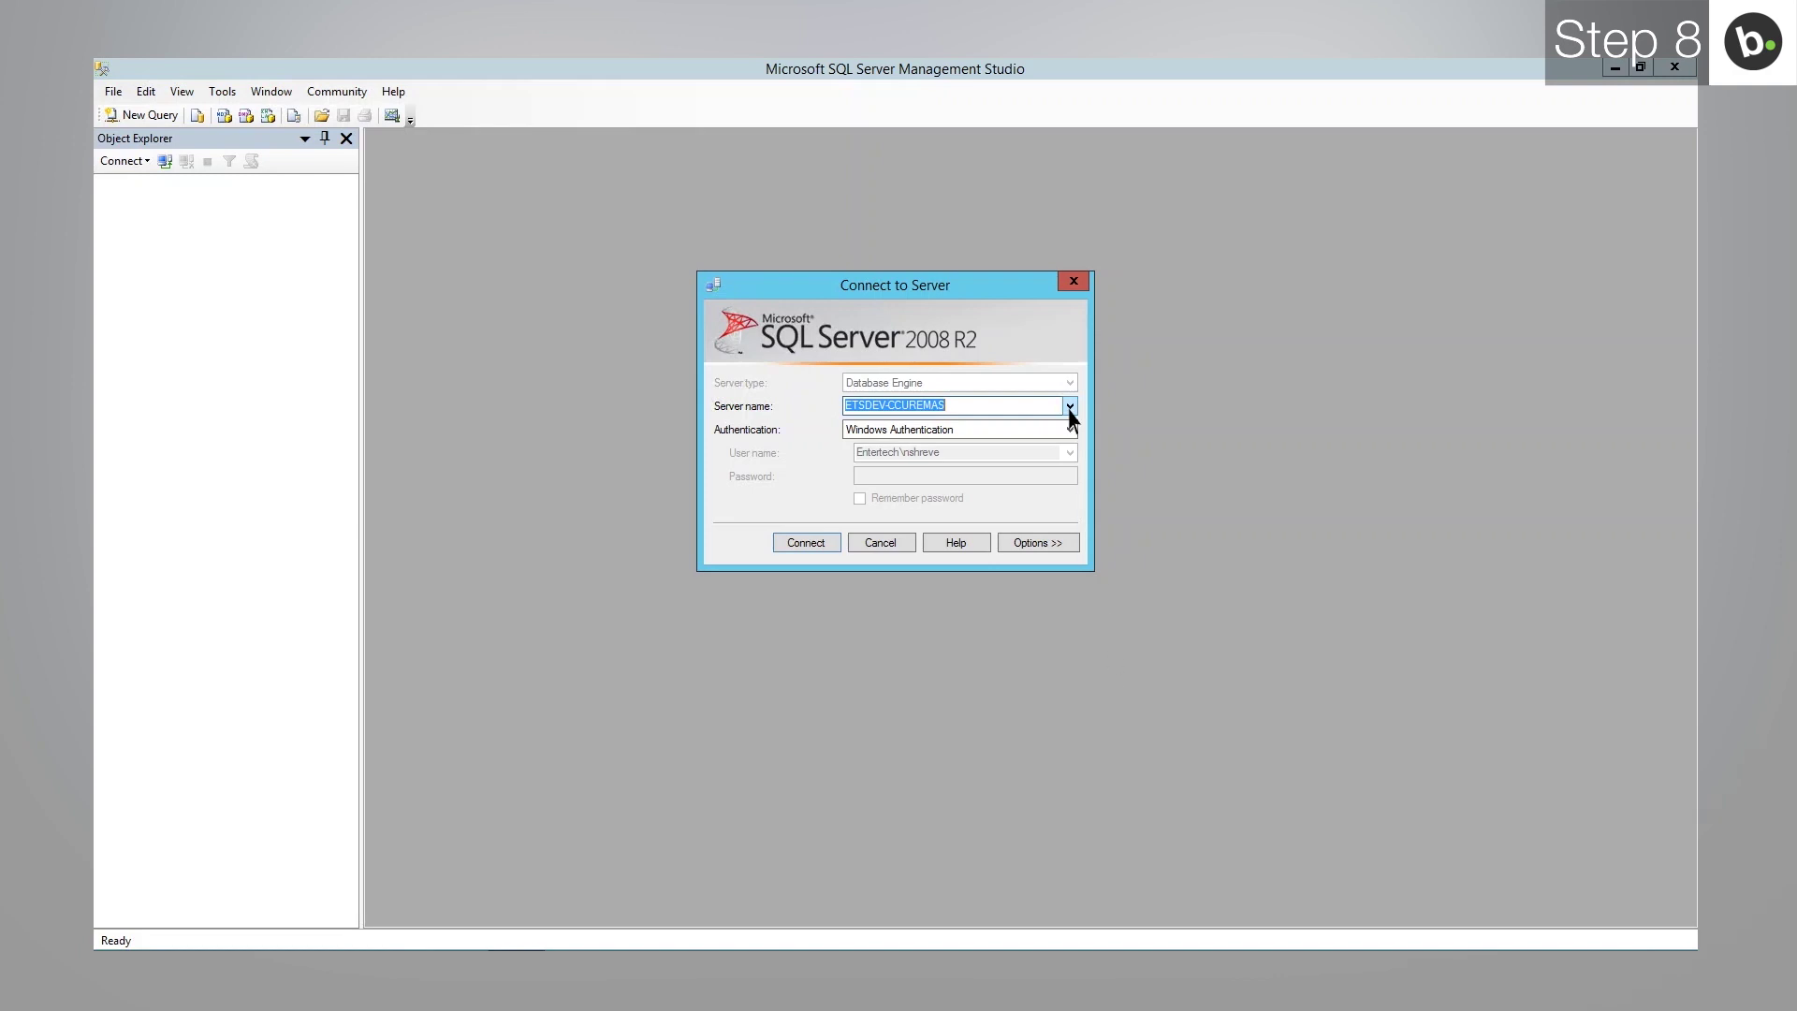
Check the SQL Server name list to confirm the ETSDEV-CCUREMAS server.
click(1069, 406)
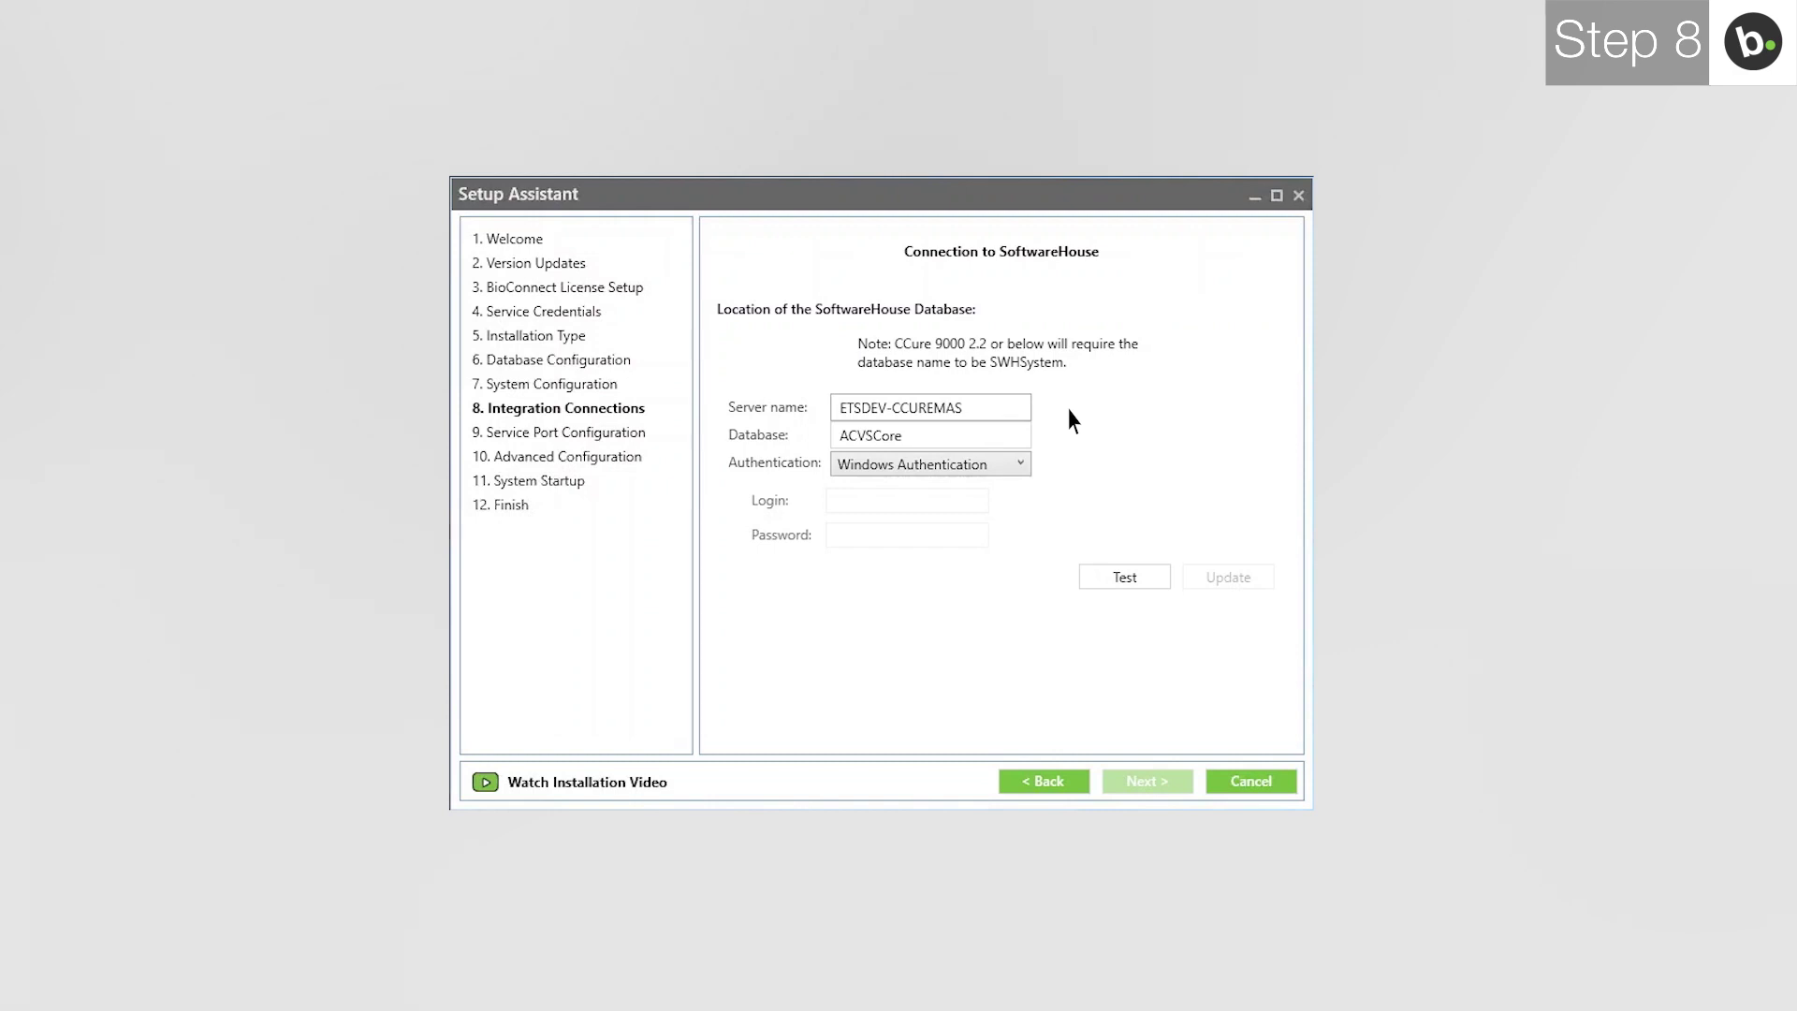
Test and save the ACVSCore SoftwareHouse connection string, then continue to service port configuration.
click(1130, 572)
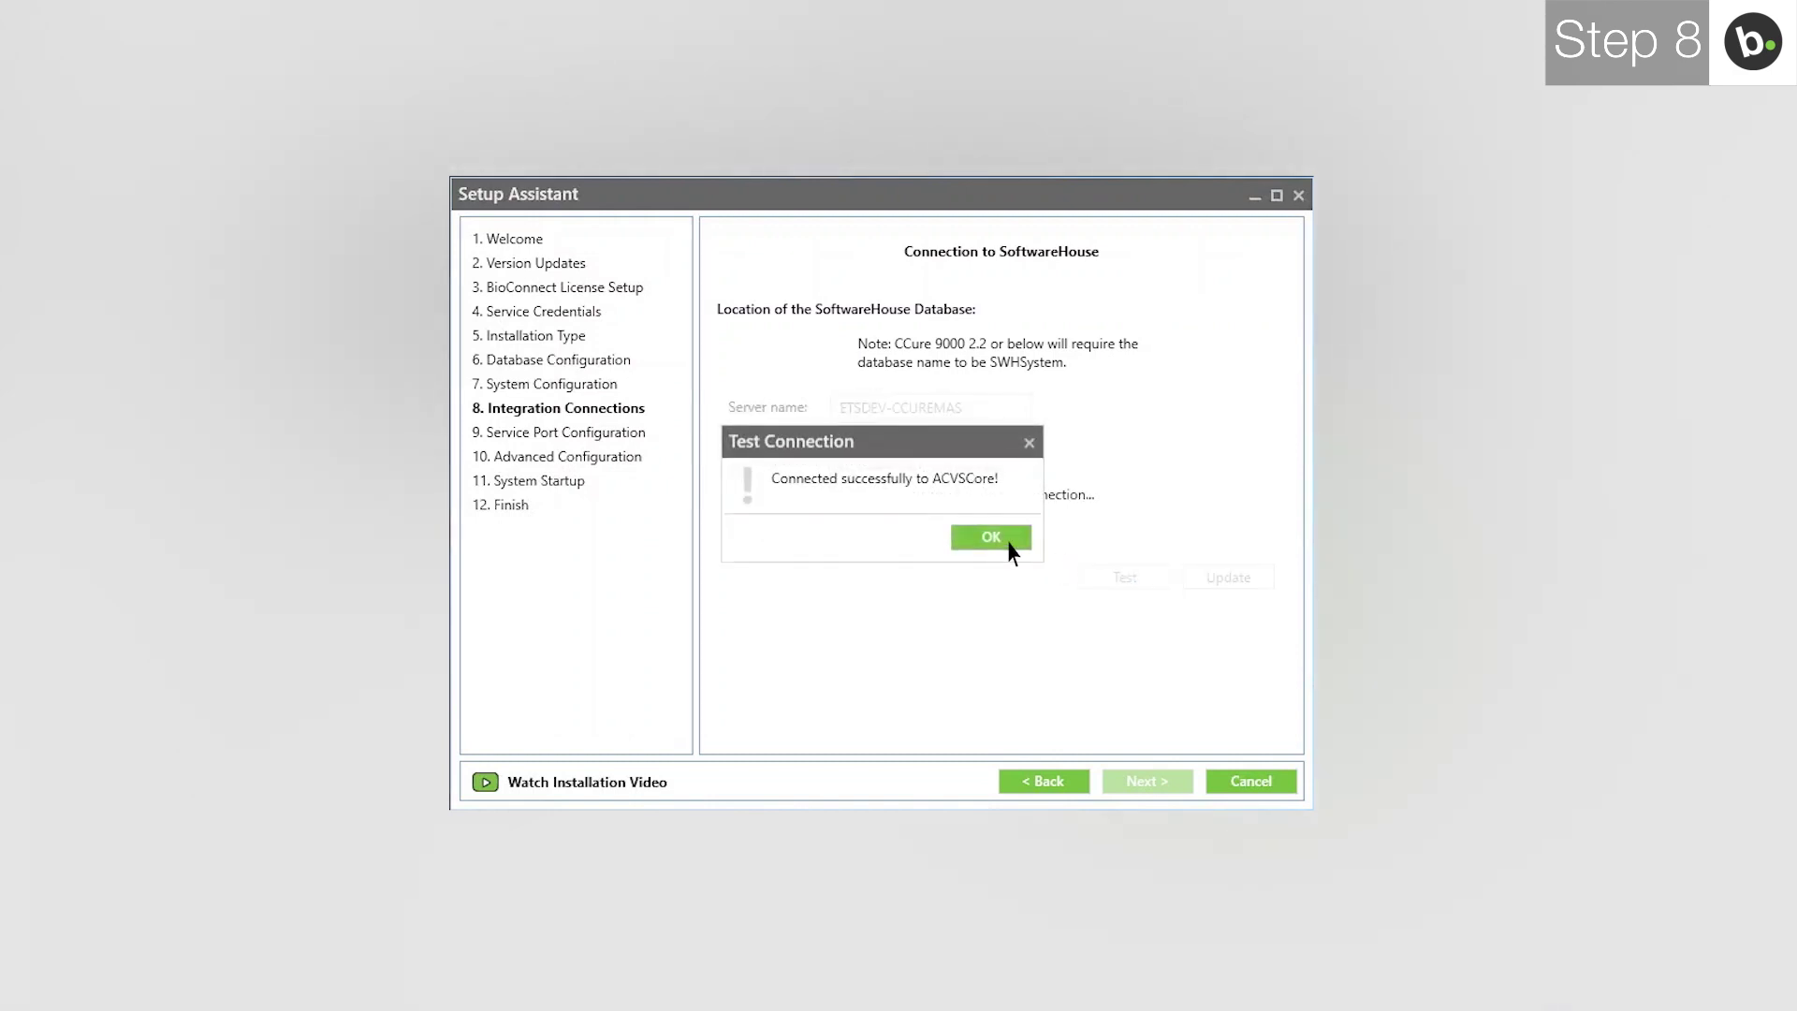
click(1009, 543)
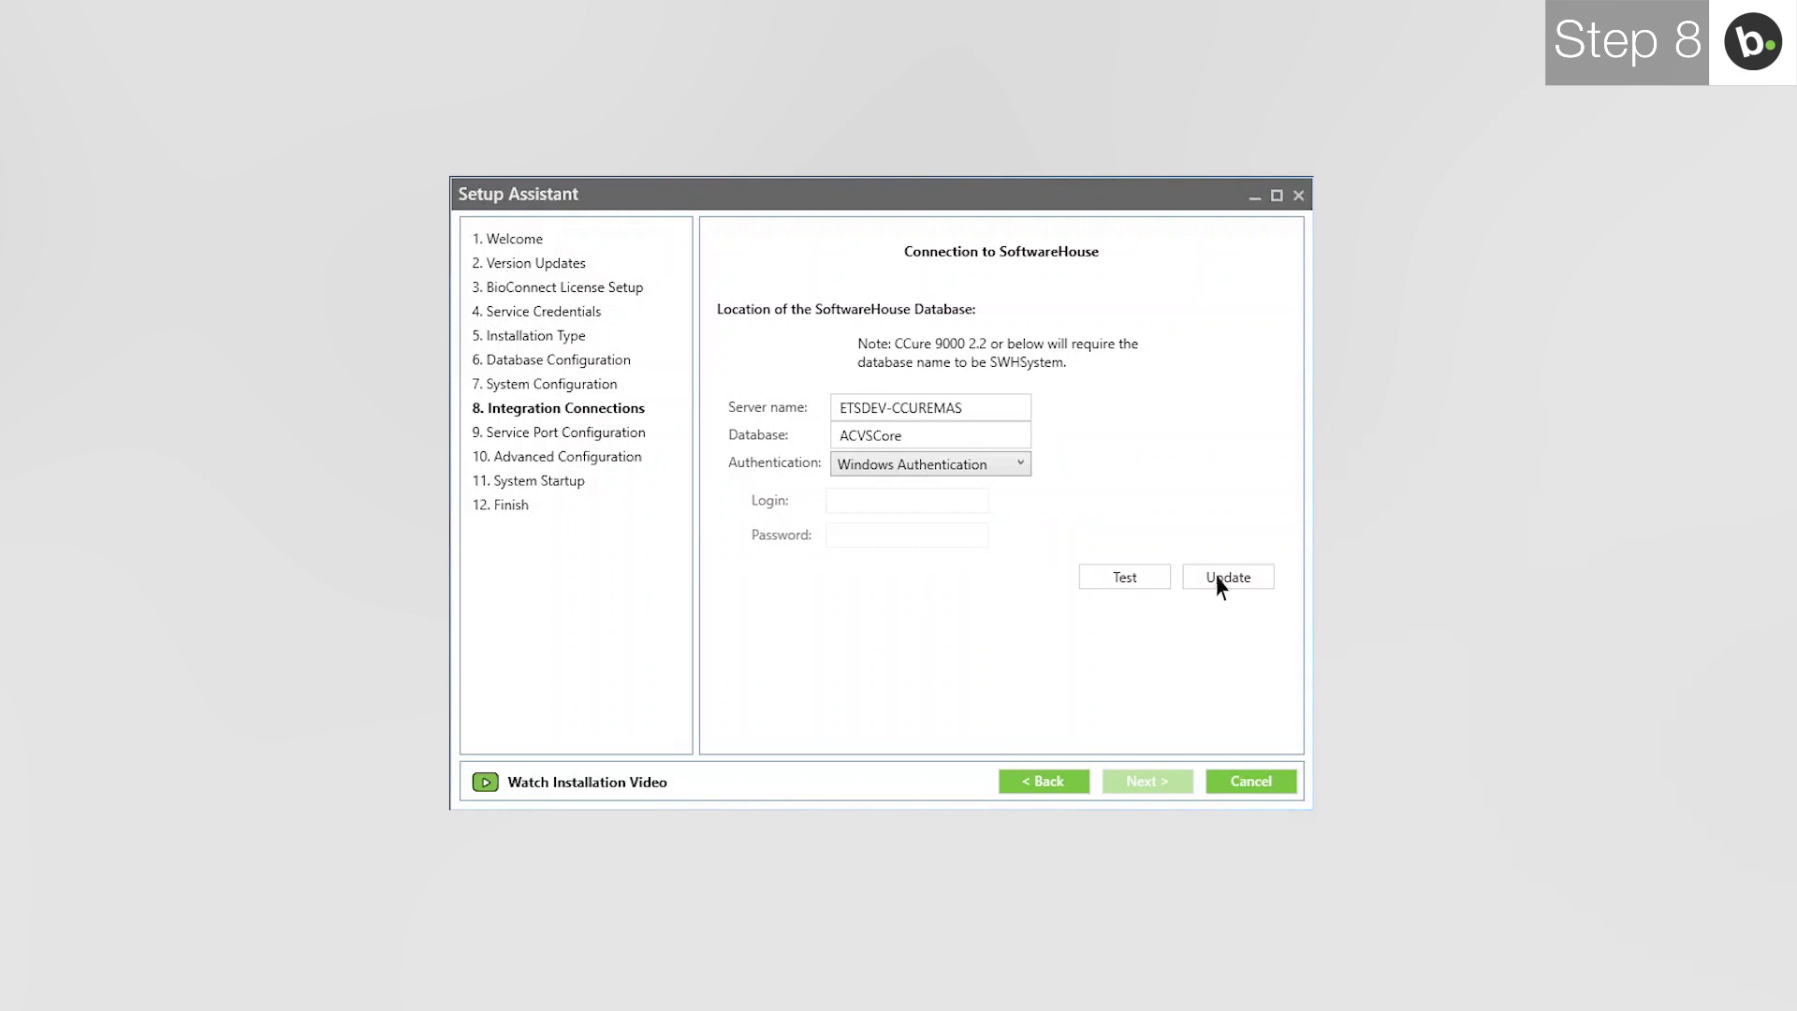
click(1221, 580)
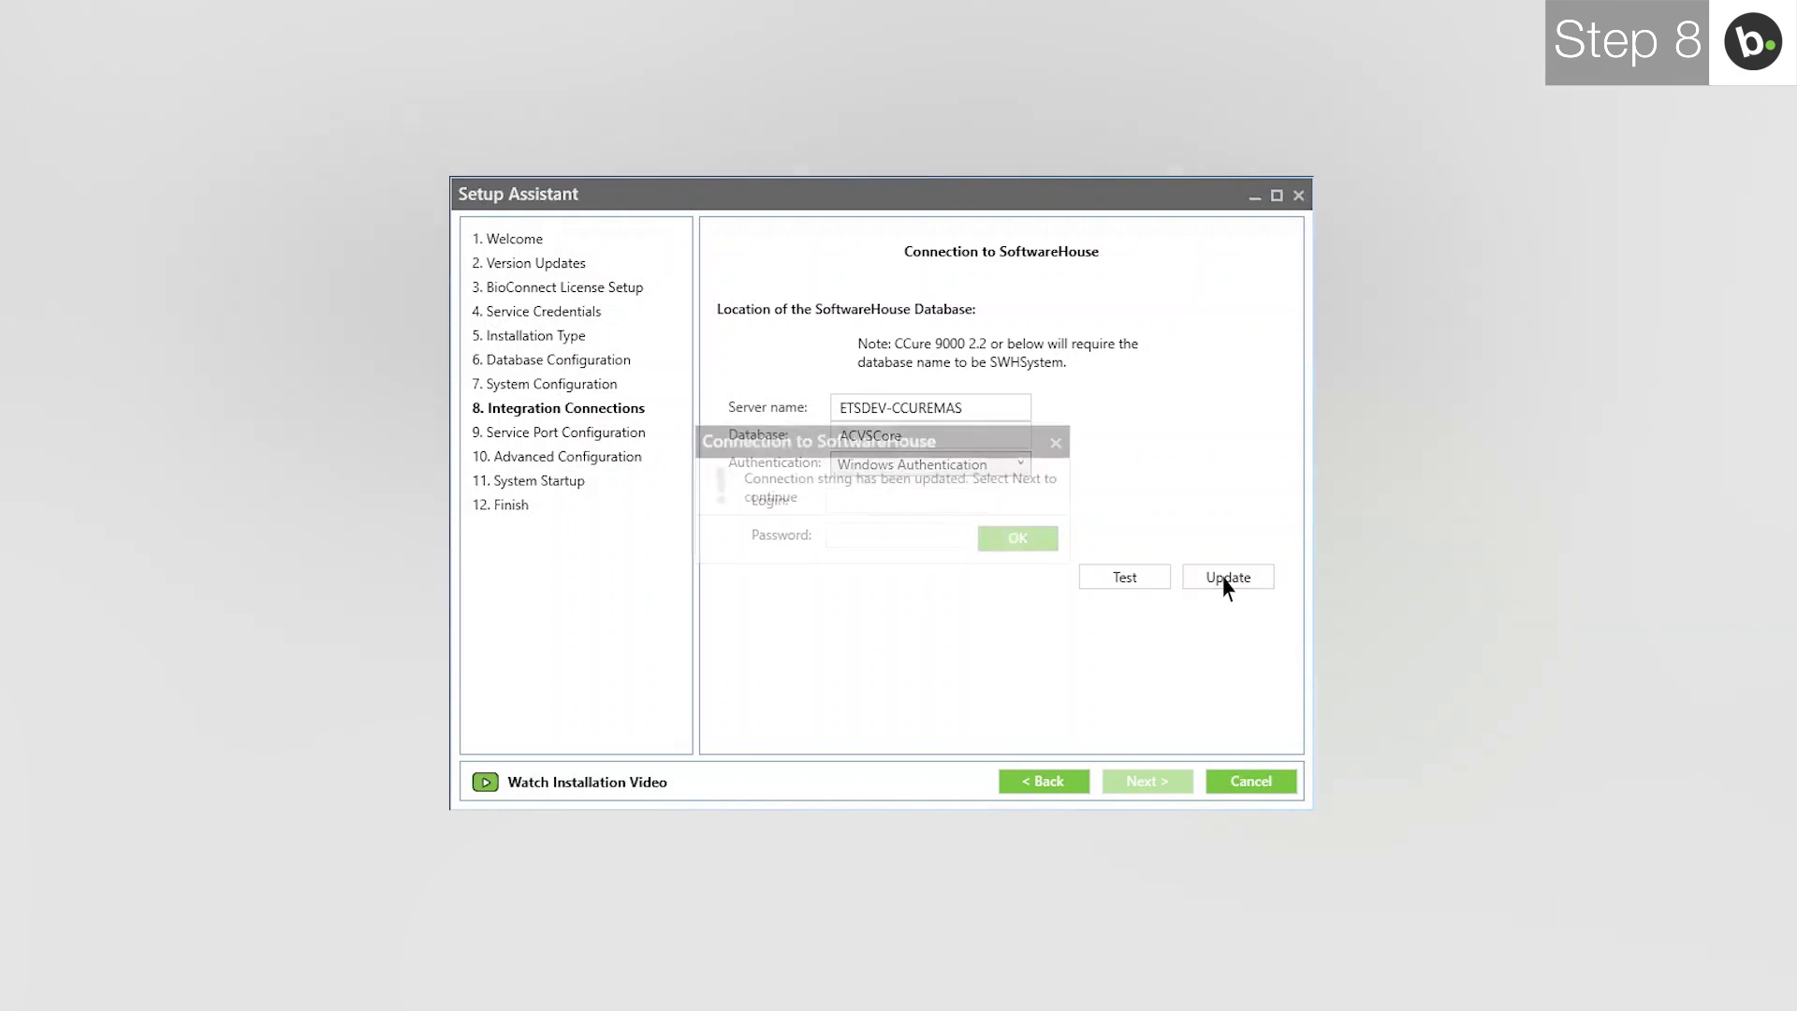
click(1017, 539)
click(1142, 783)
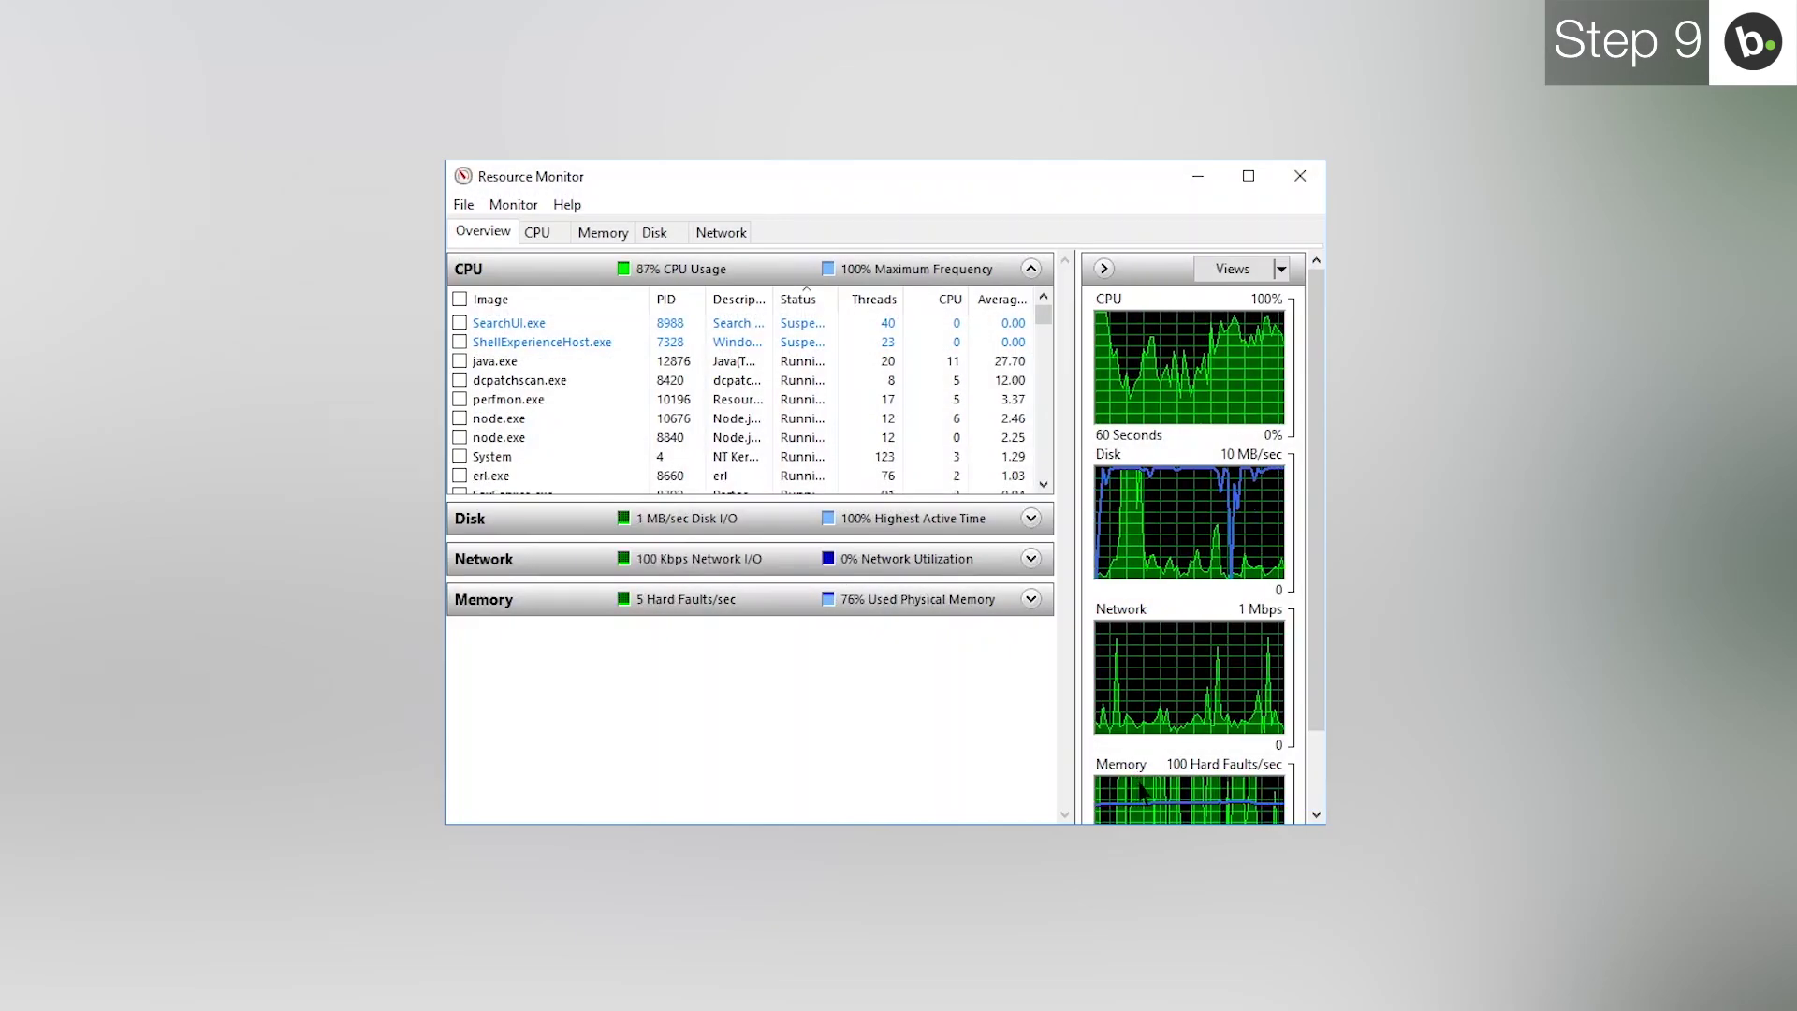
Show Resource Monitor's Network view with the Listening Ports section expanded.
click(721, 233)
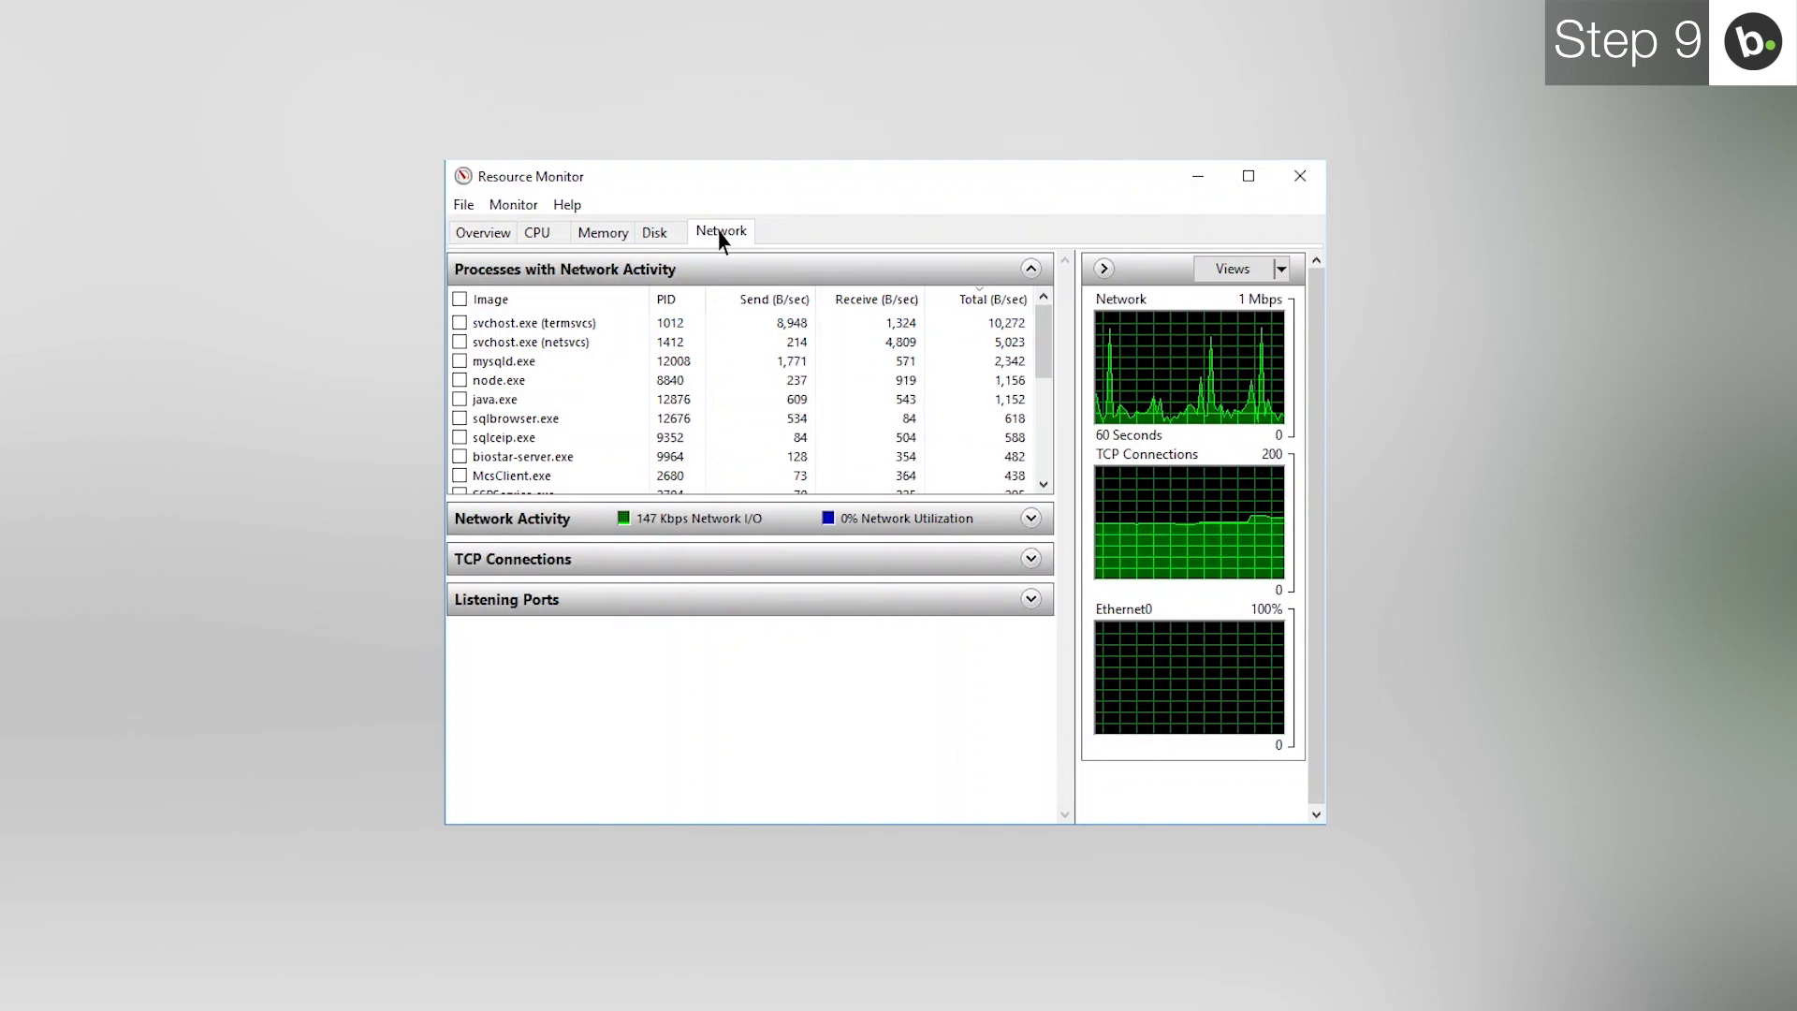
click(721, 600)
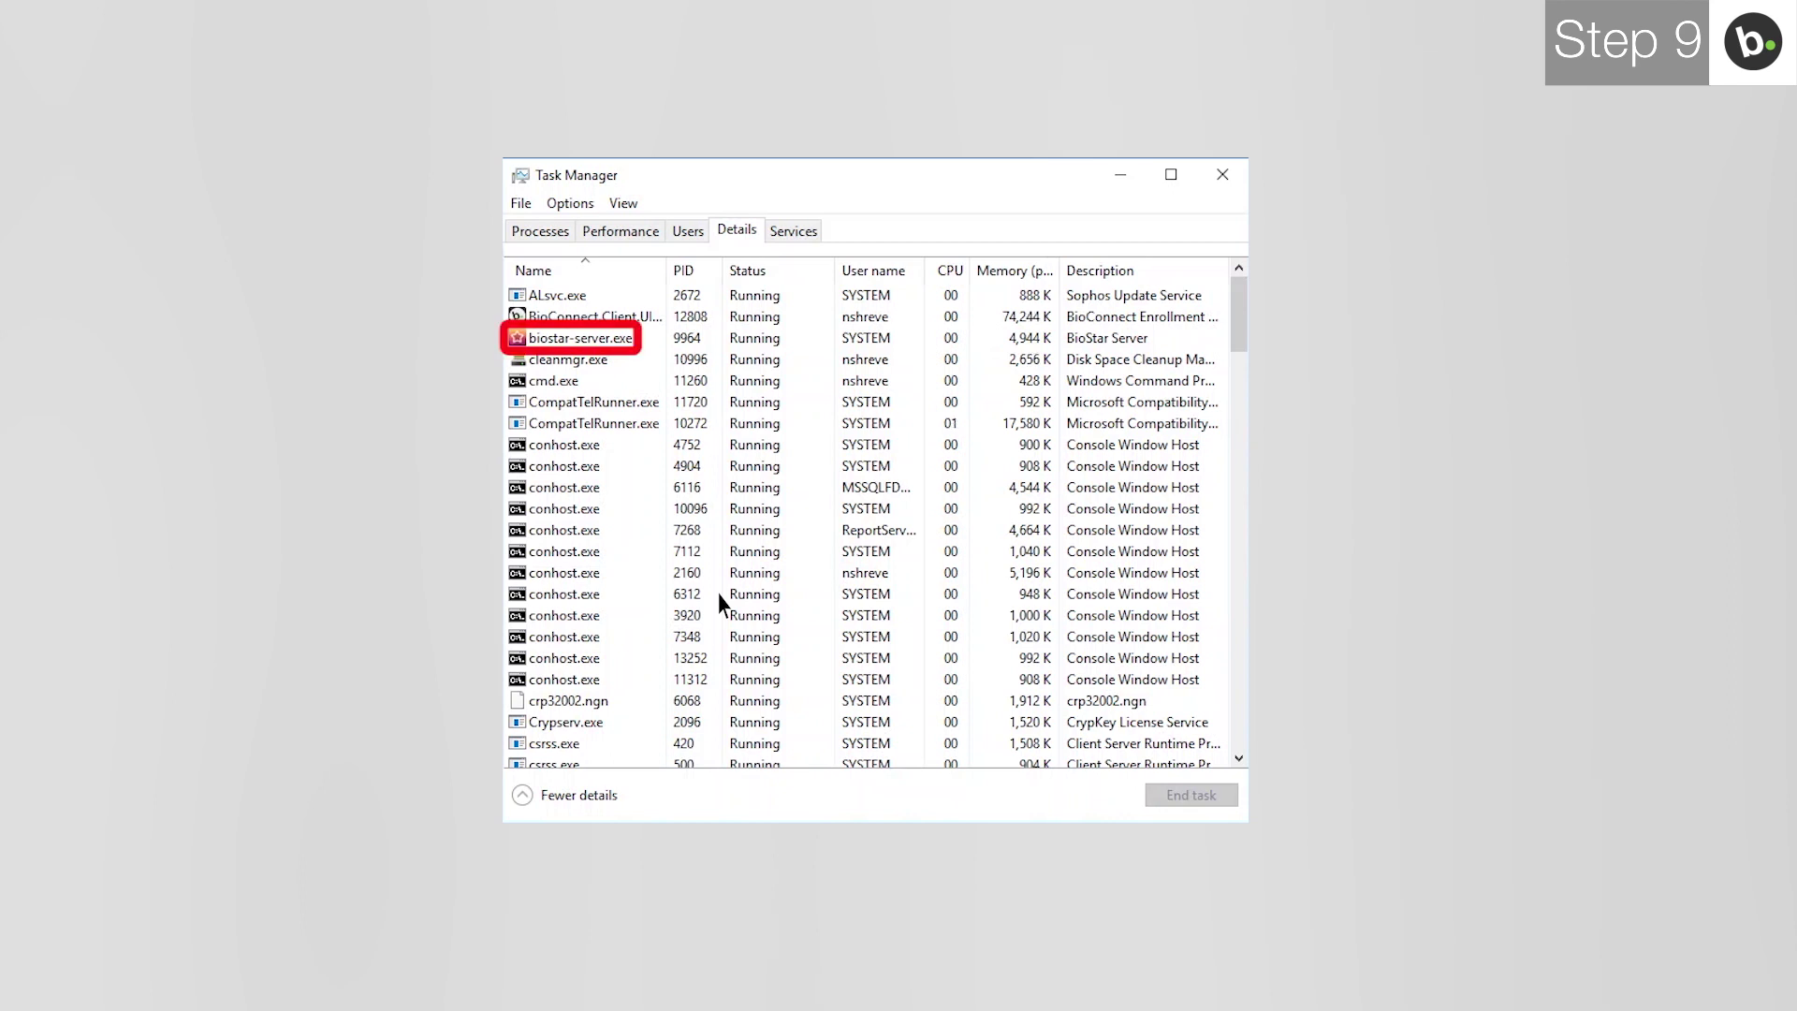
End the biostar-server.exe process from Task Manager's Details tab, confirming End process.
click(616, 342)
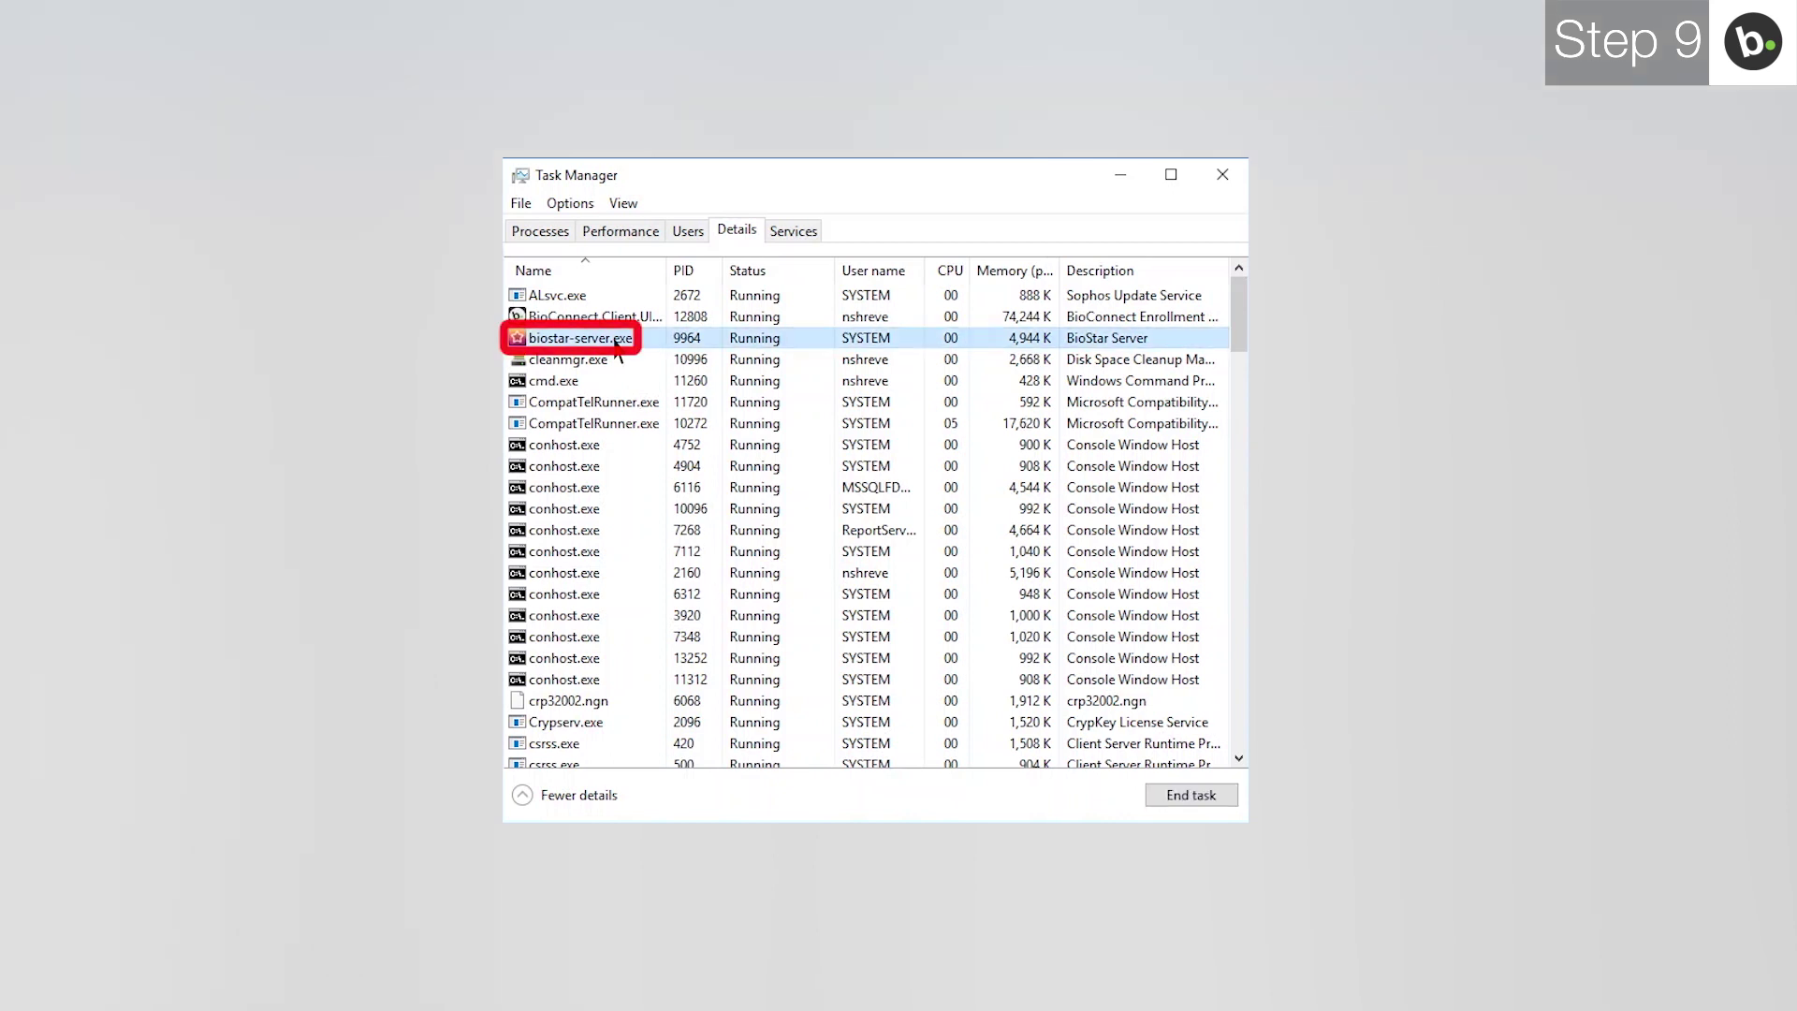
click(1188, 796)
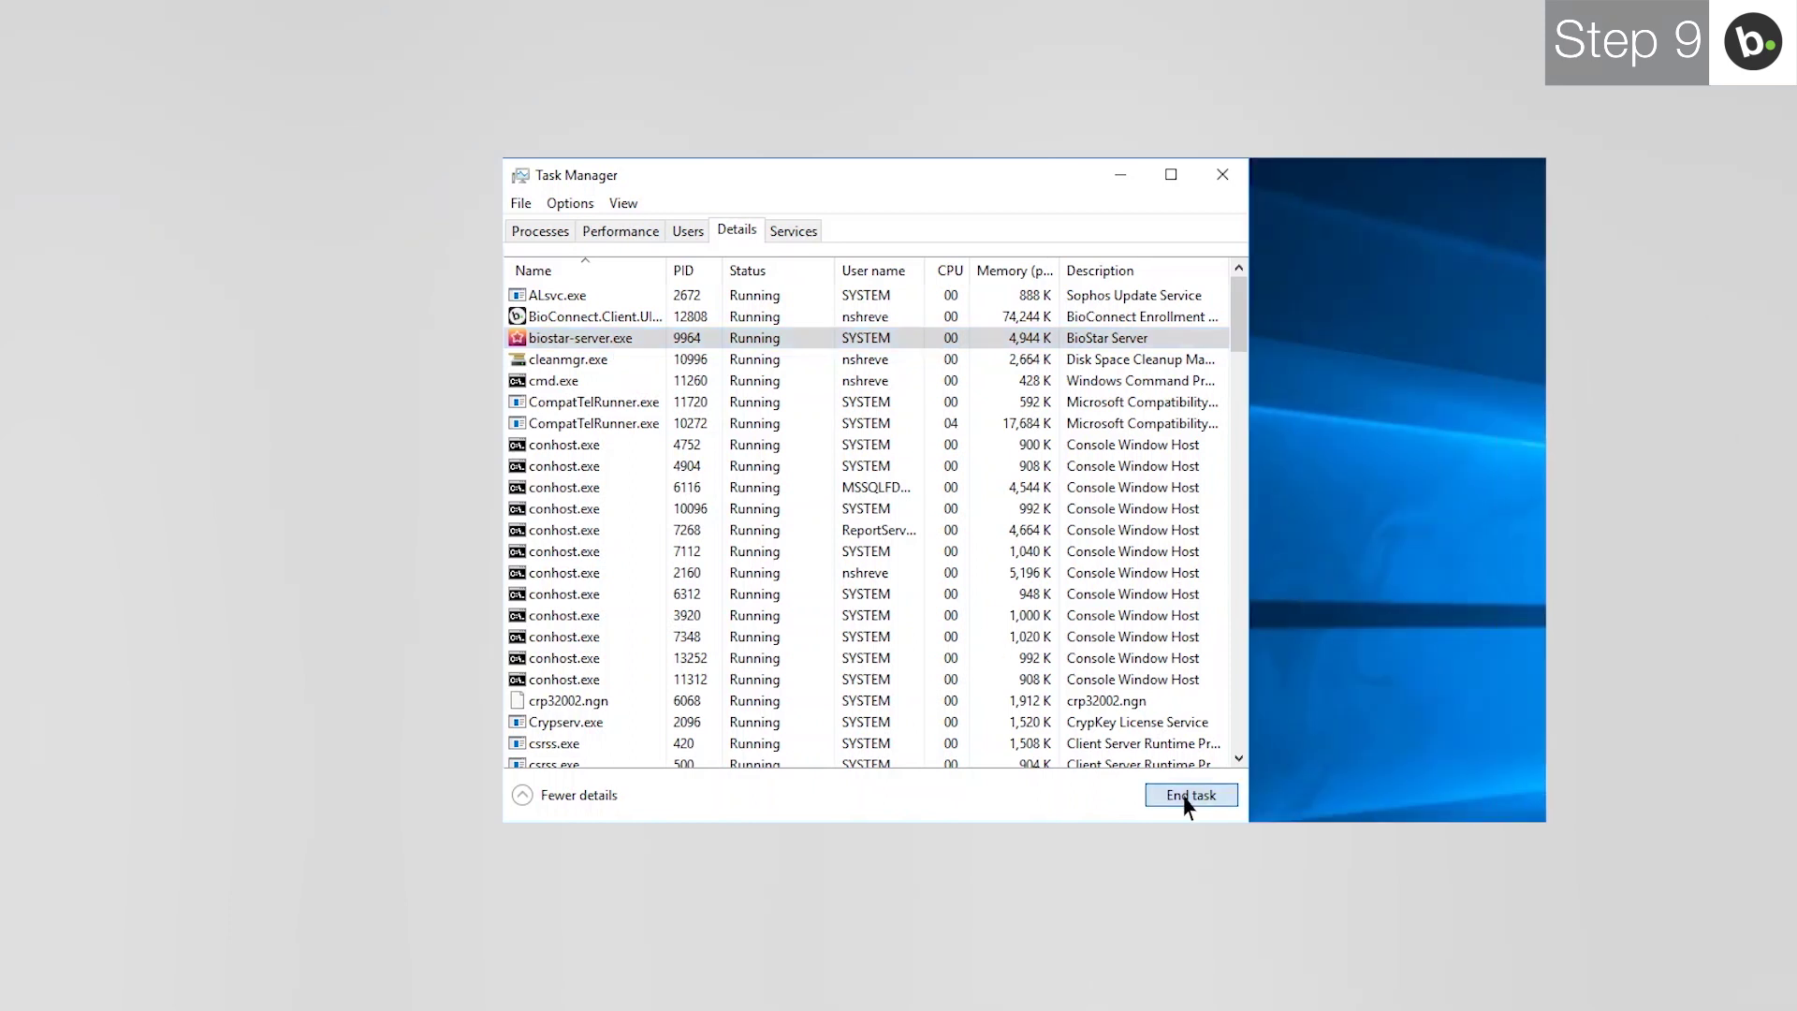
click(1369, 623)
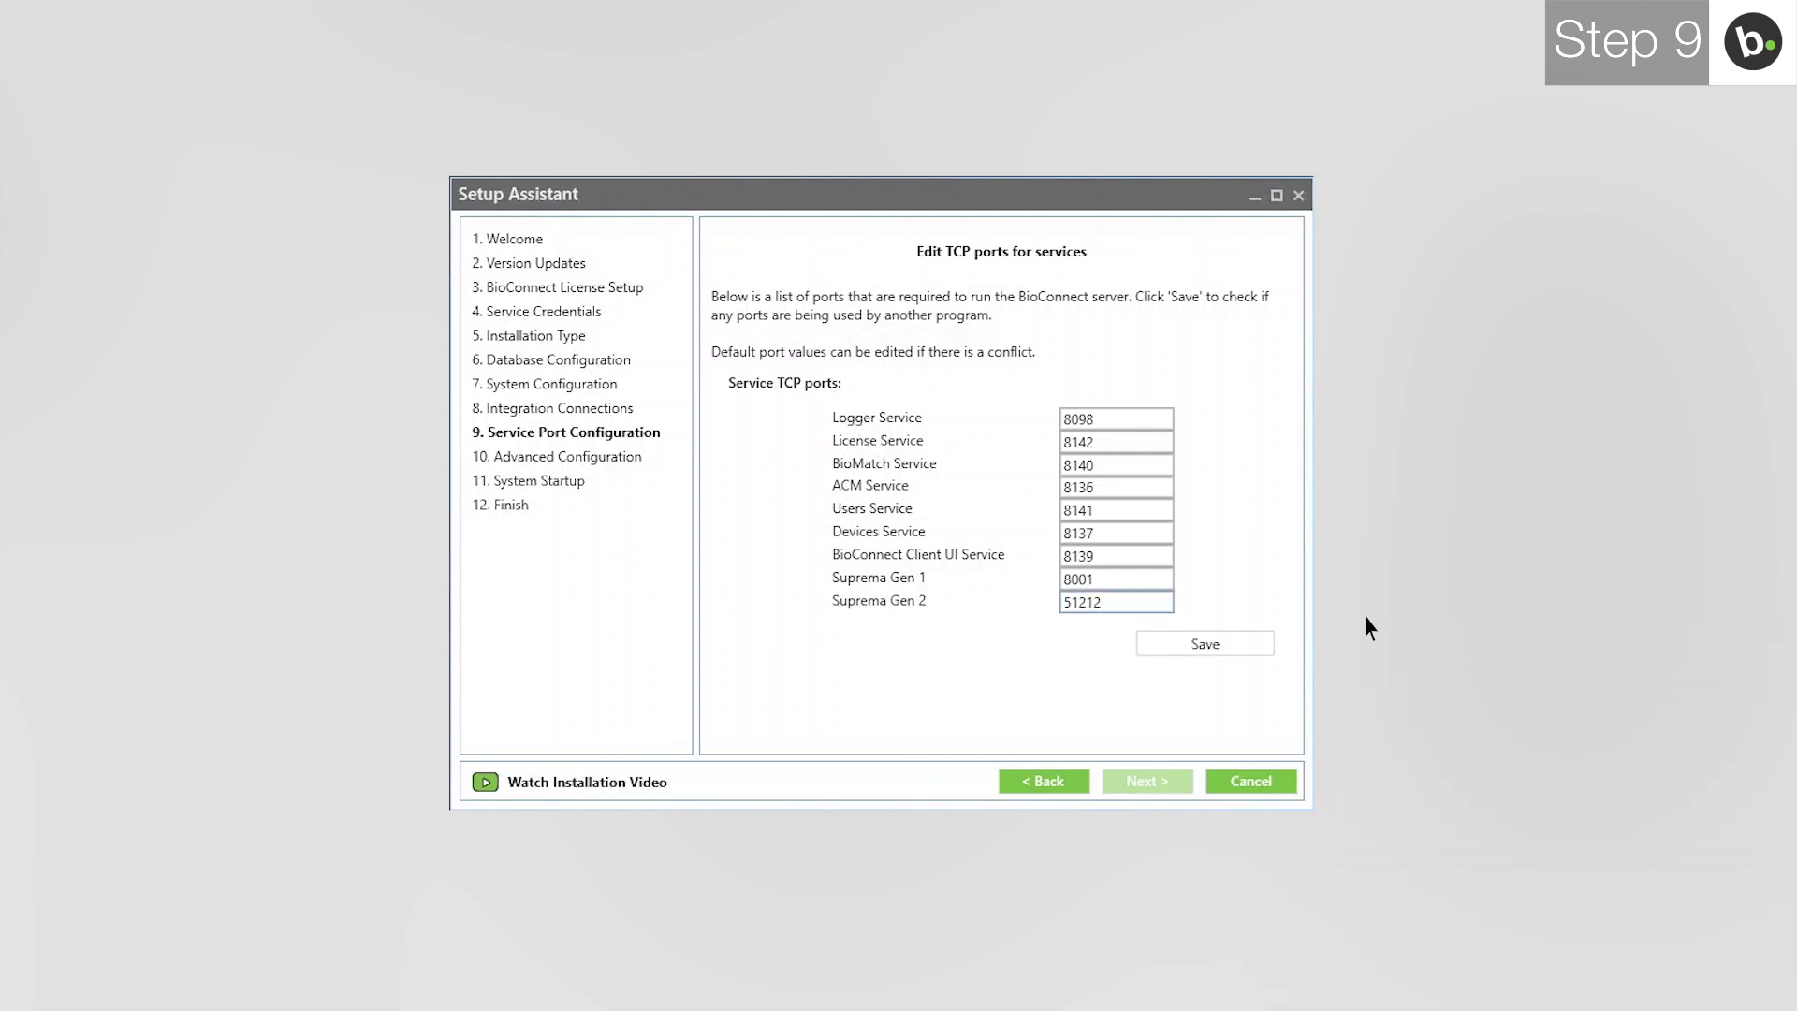
Save the service port values, including 51212, and continue to Advanced Configuration.
click(1198, 645)
click(1199, 646)
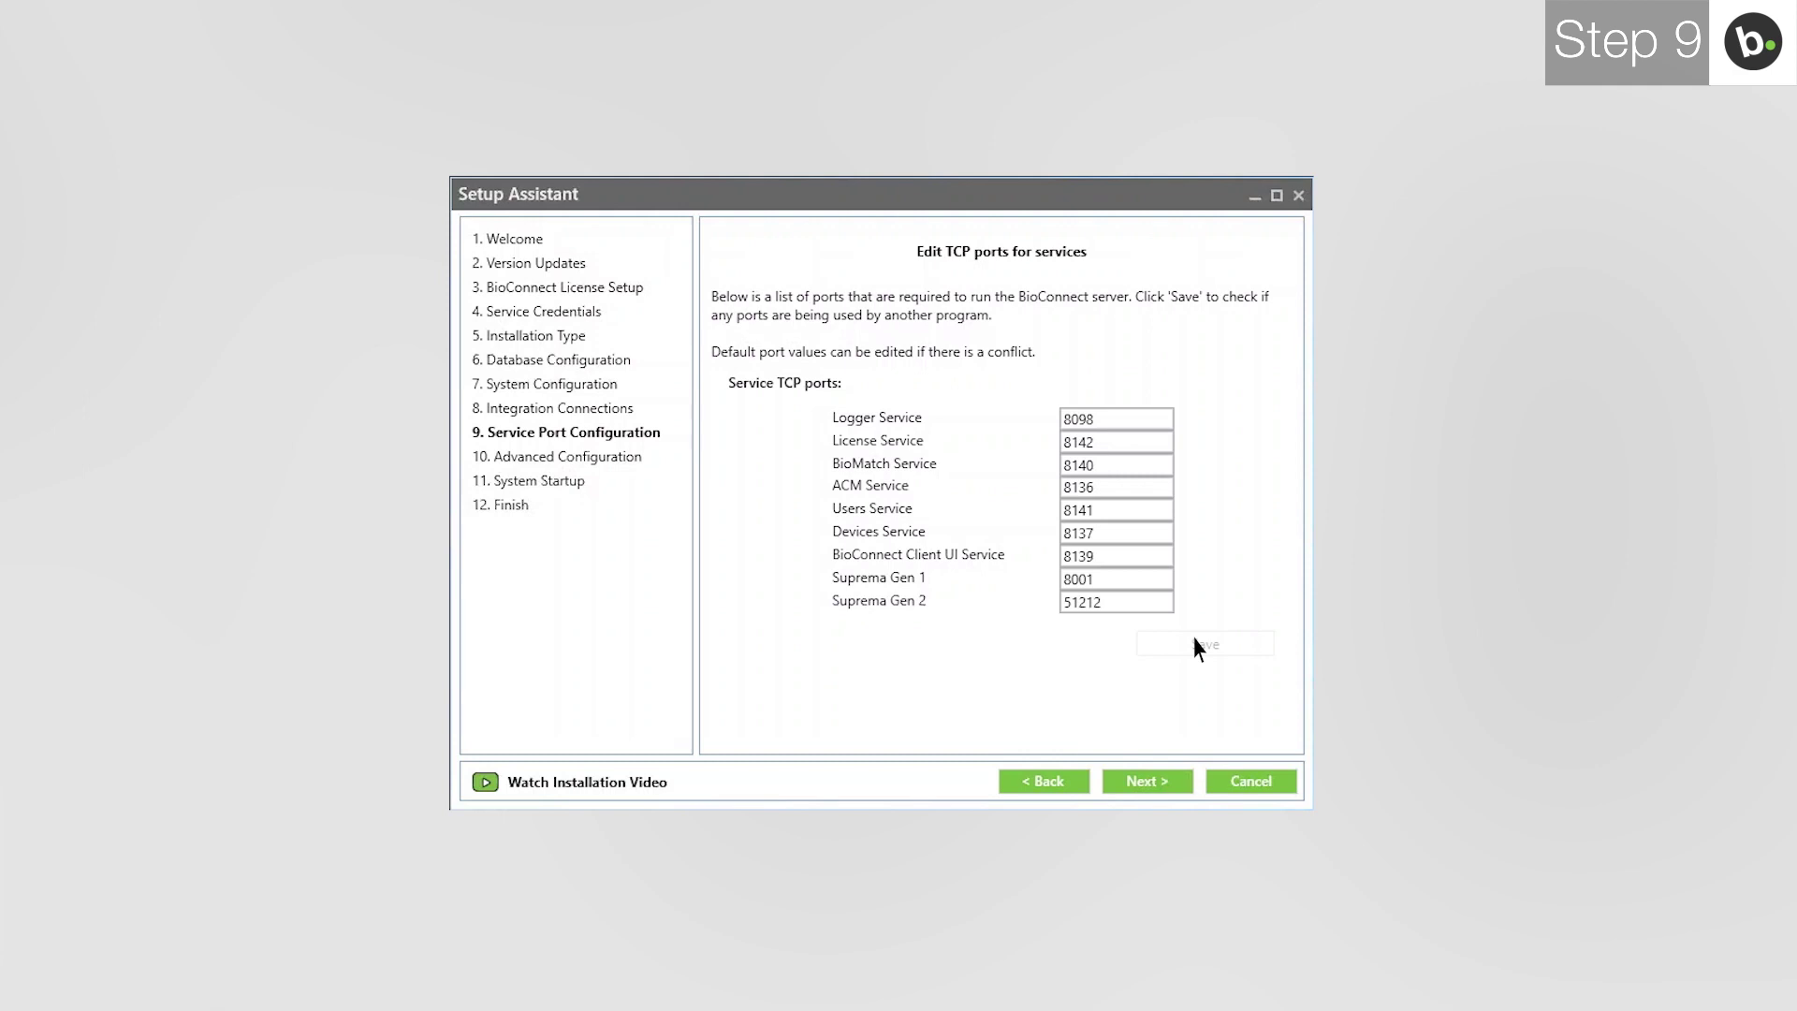
click(1172, 784)
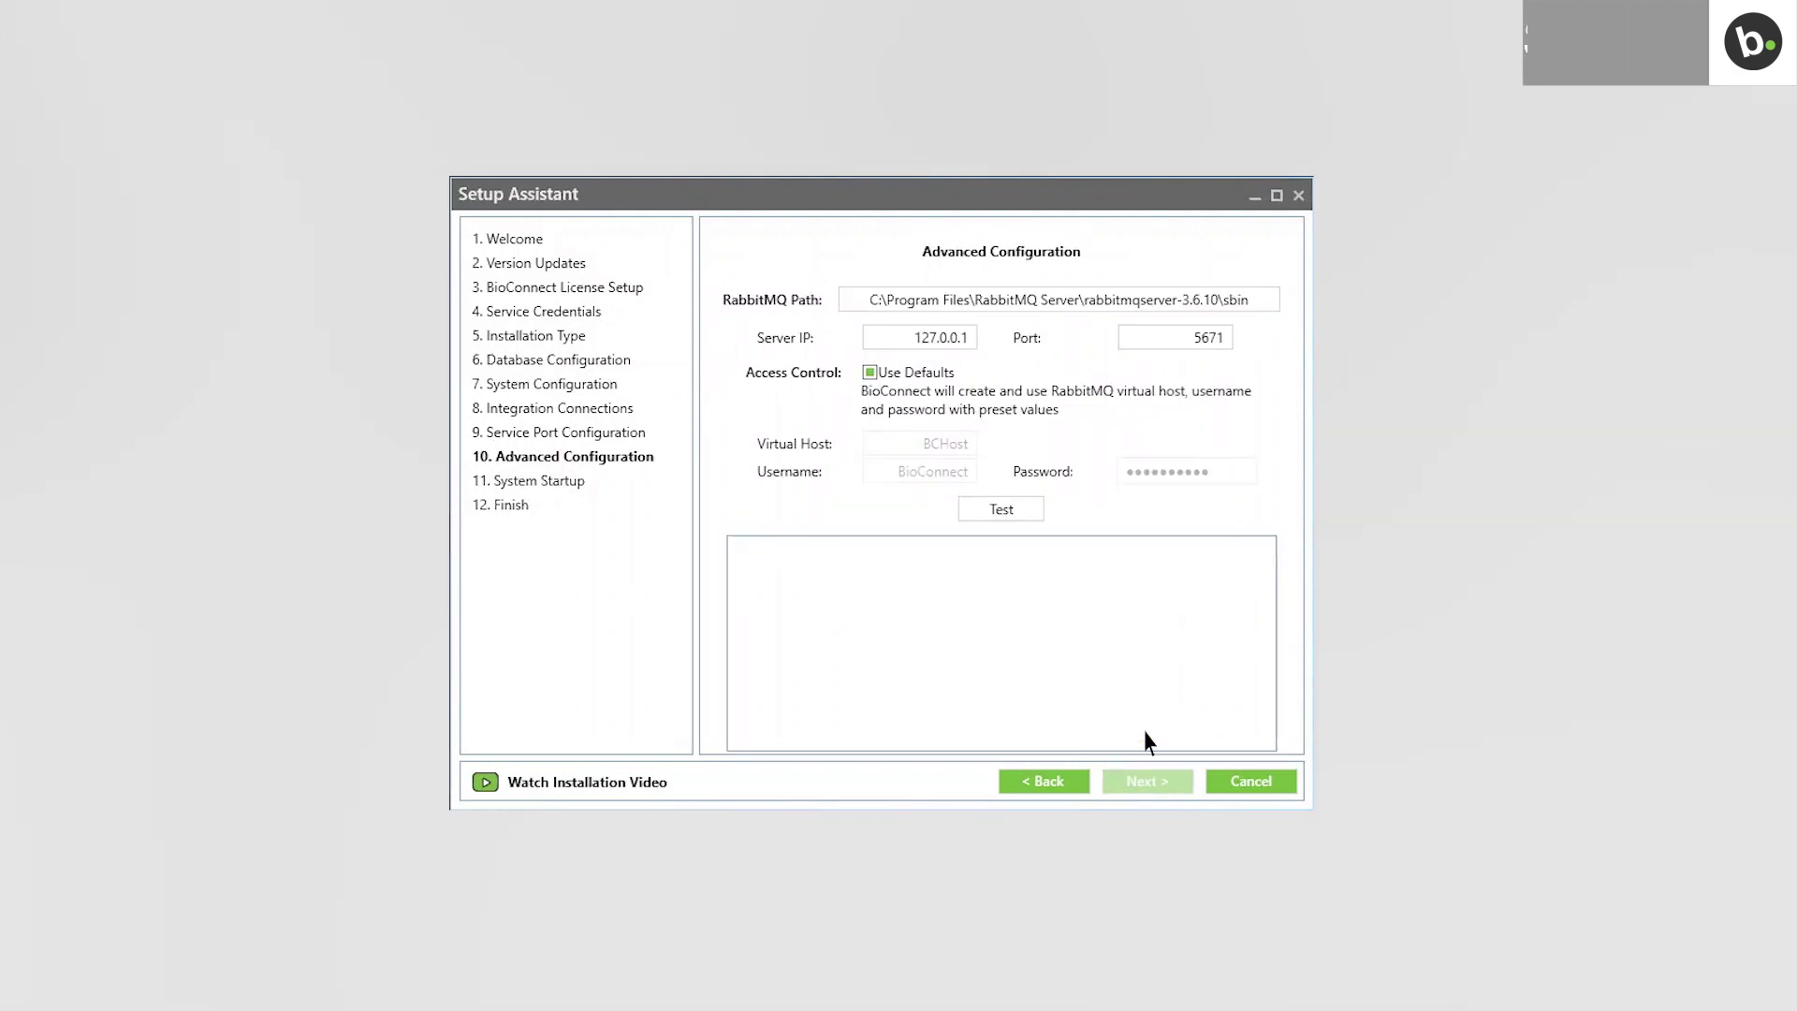
Change the RabbitMQ server IP from 127.0.0.1 to 10.0.60.133, test it, and continue.
click(921, 339)
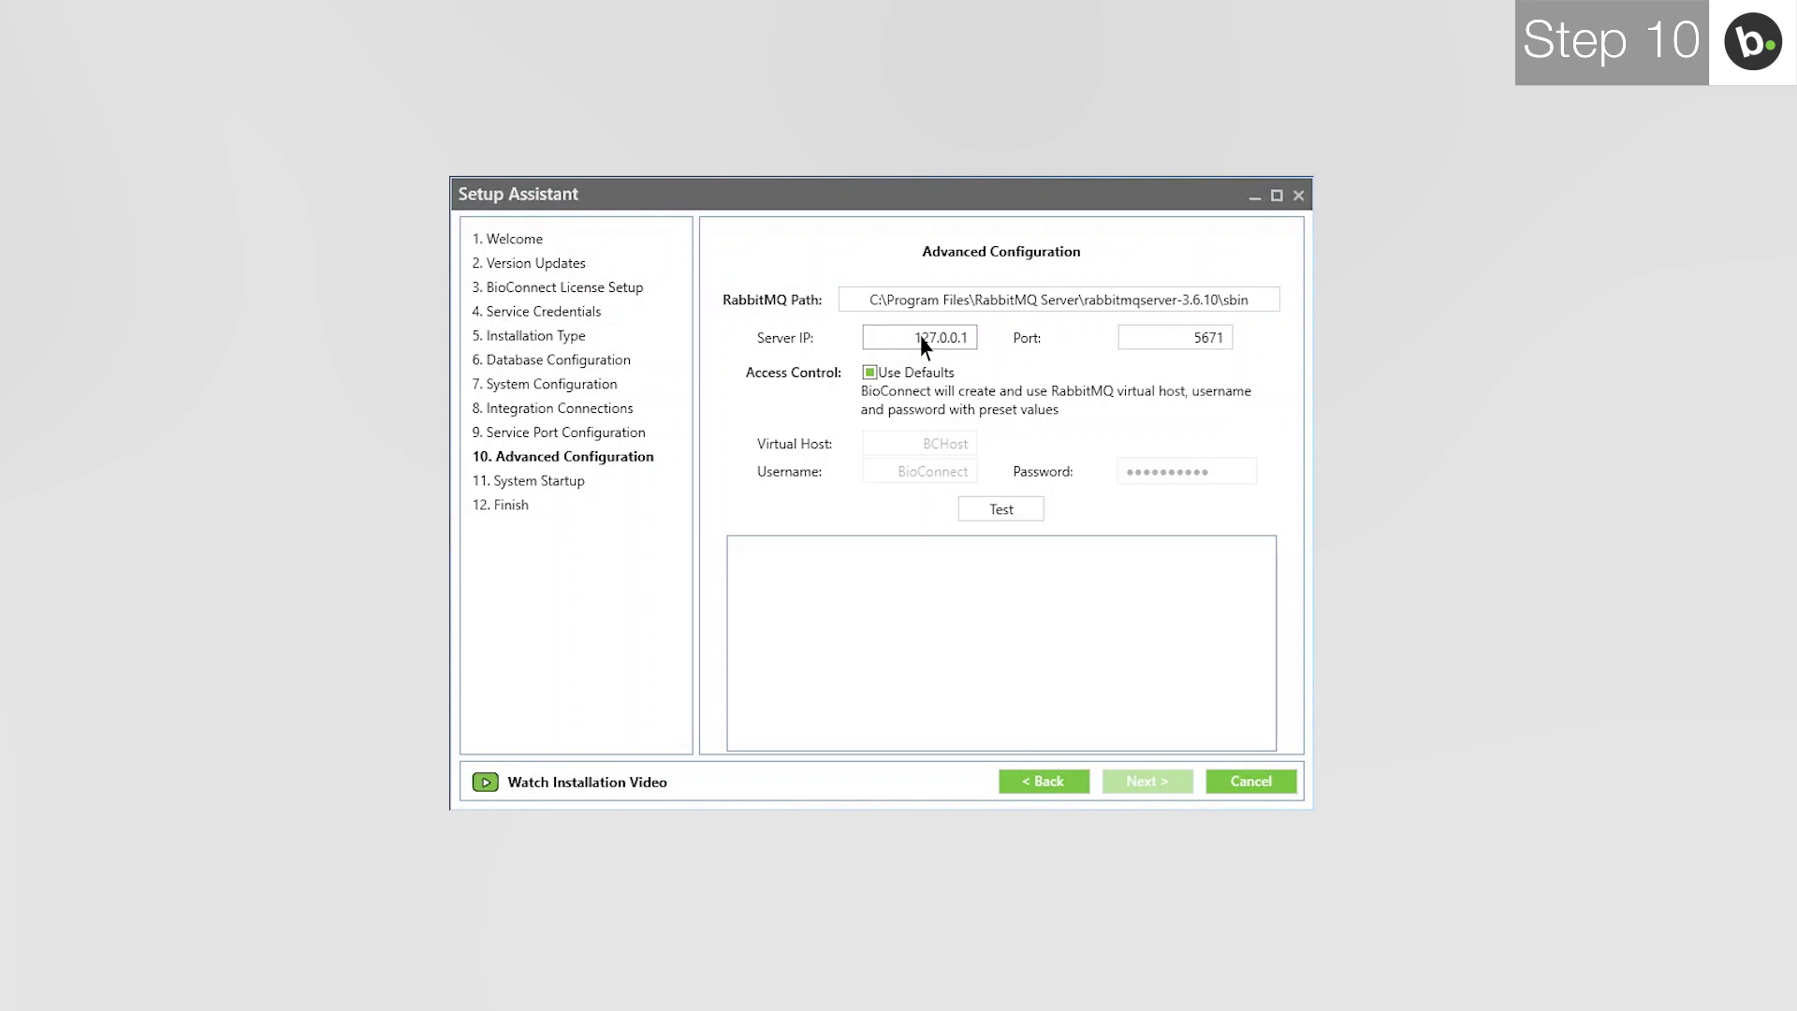
key(ctrl+a)
key(BackSpace)
text(10.0.60.133)
click(987, 508)
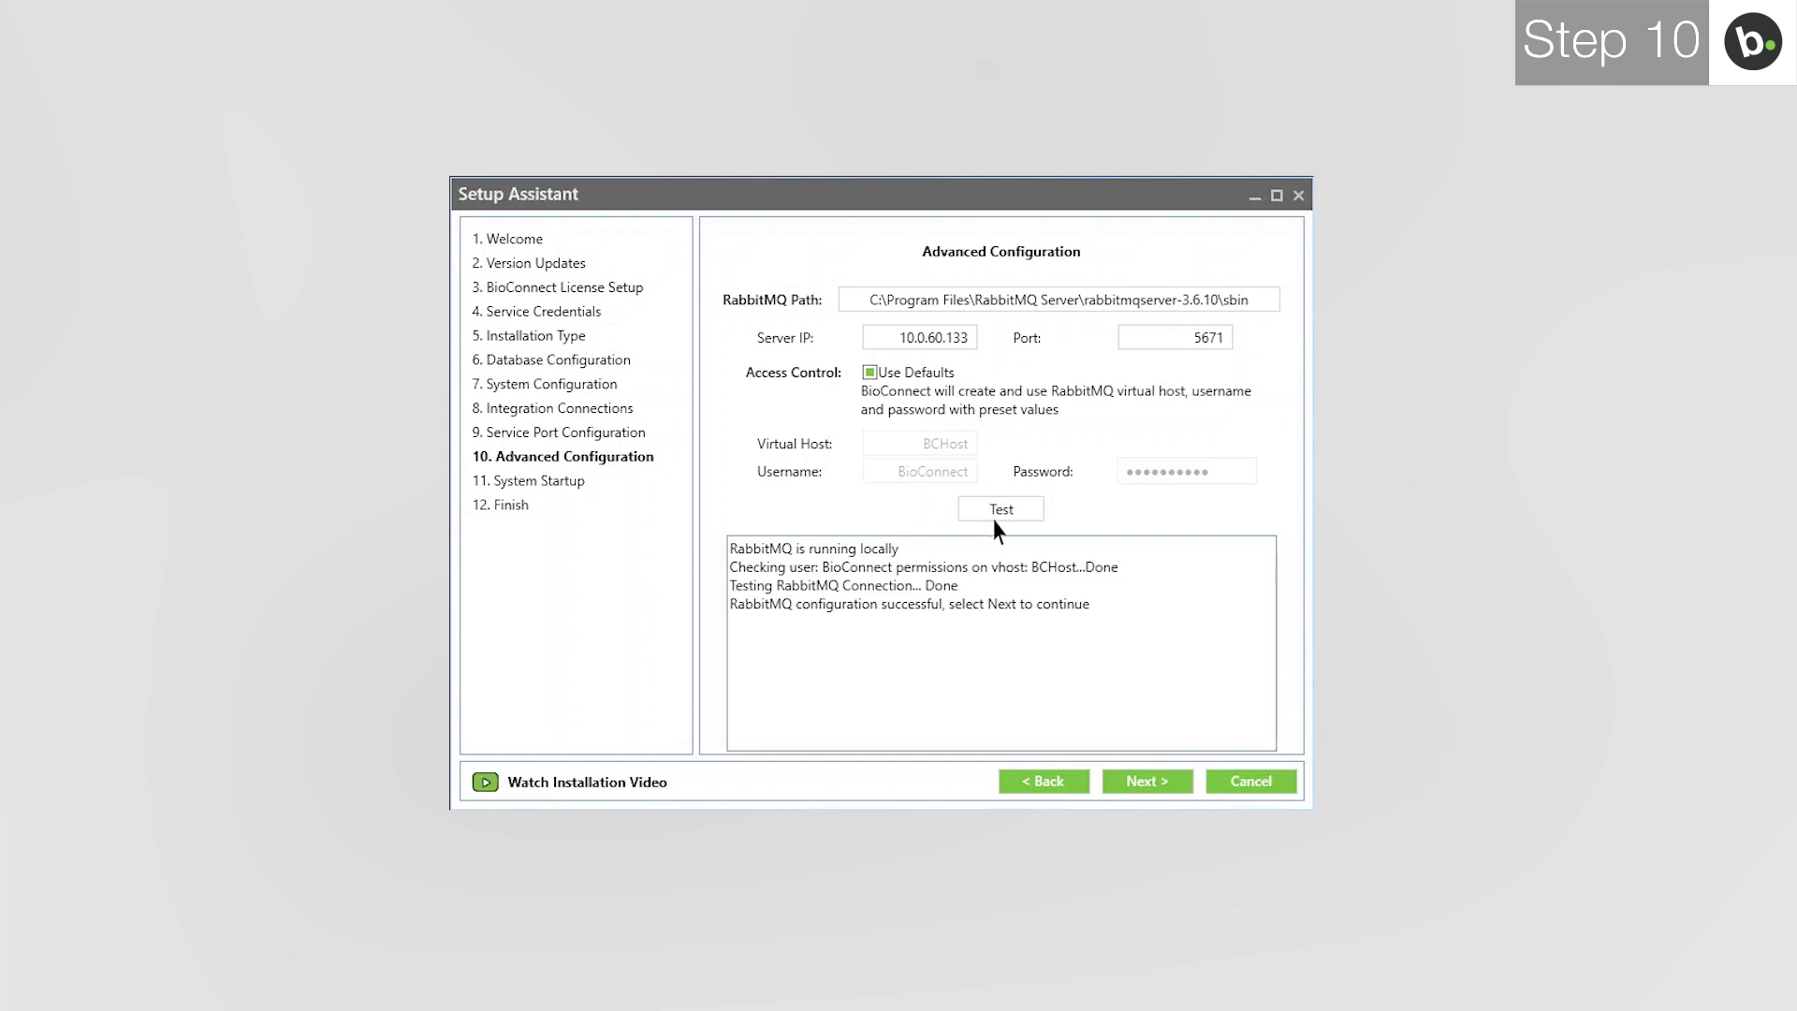
click(1144, 782)
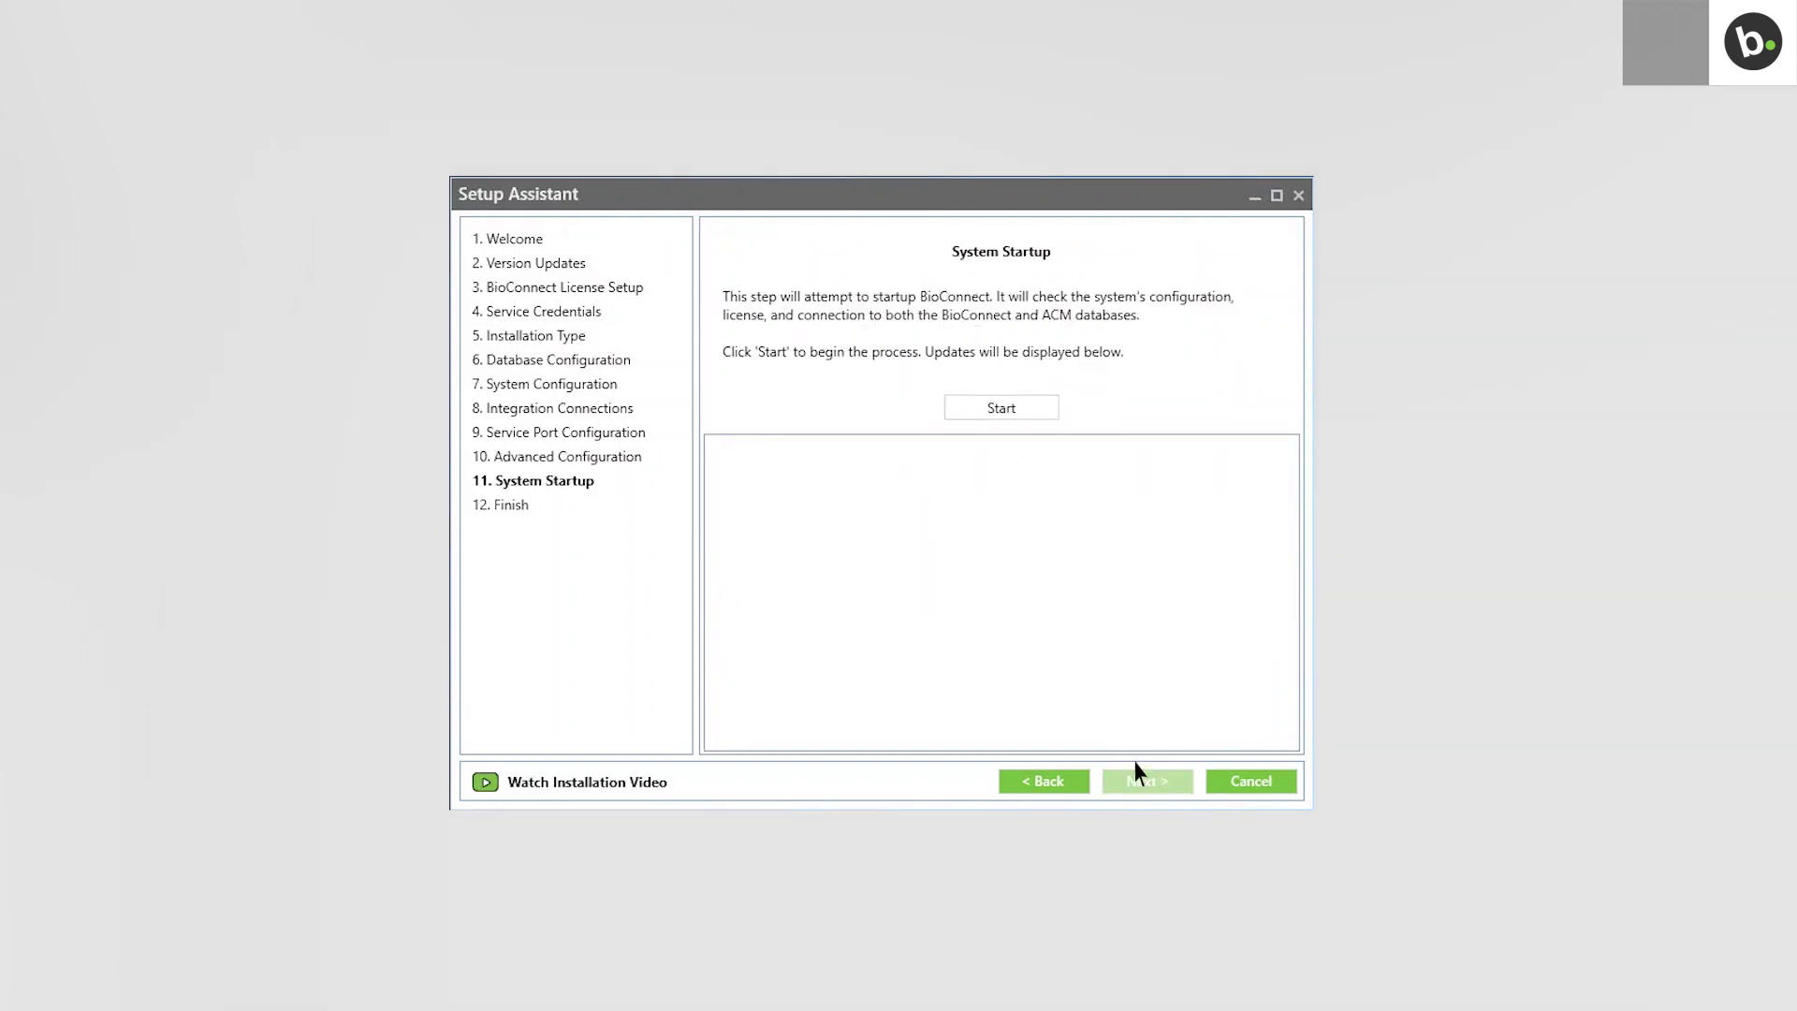
Start the BioConnect services with C-CURE Deep Embed enabled, then finish the setup wizard.
click(1023, 410)
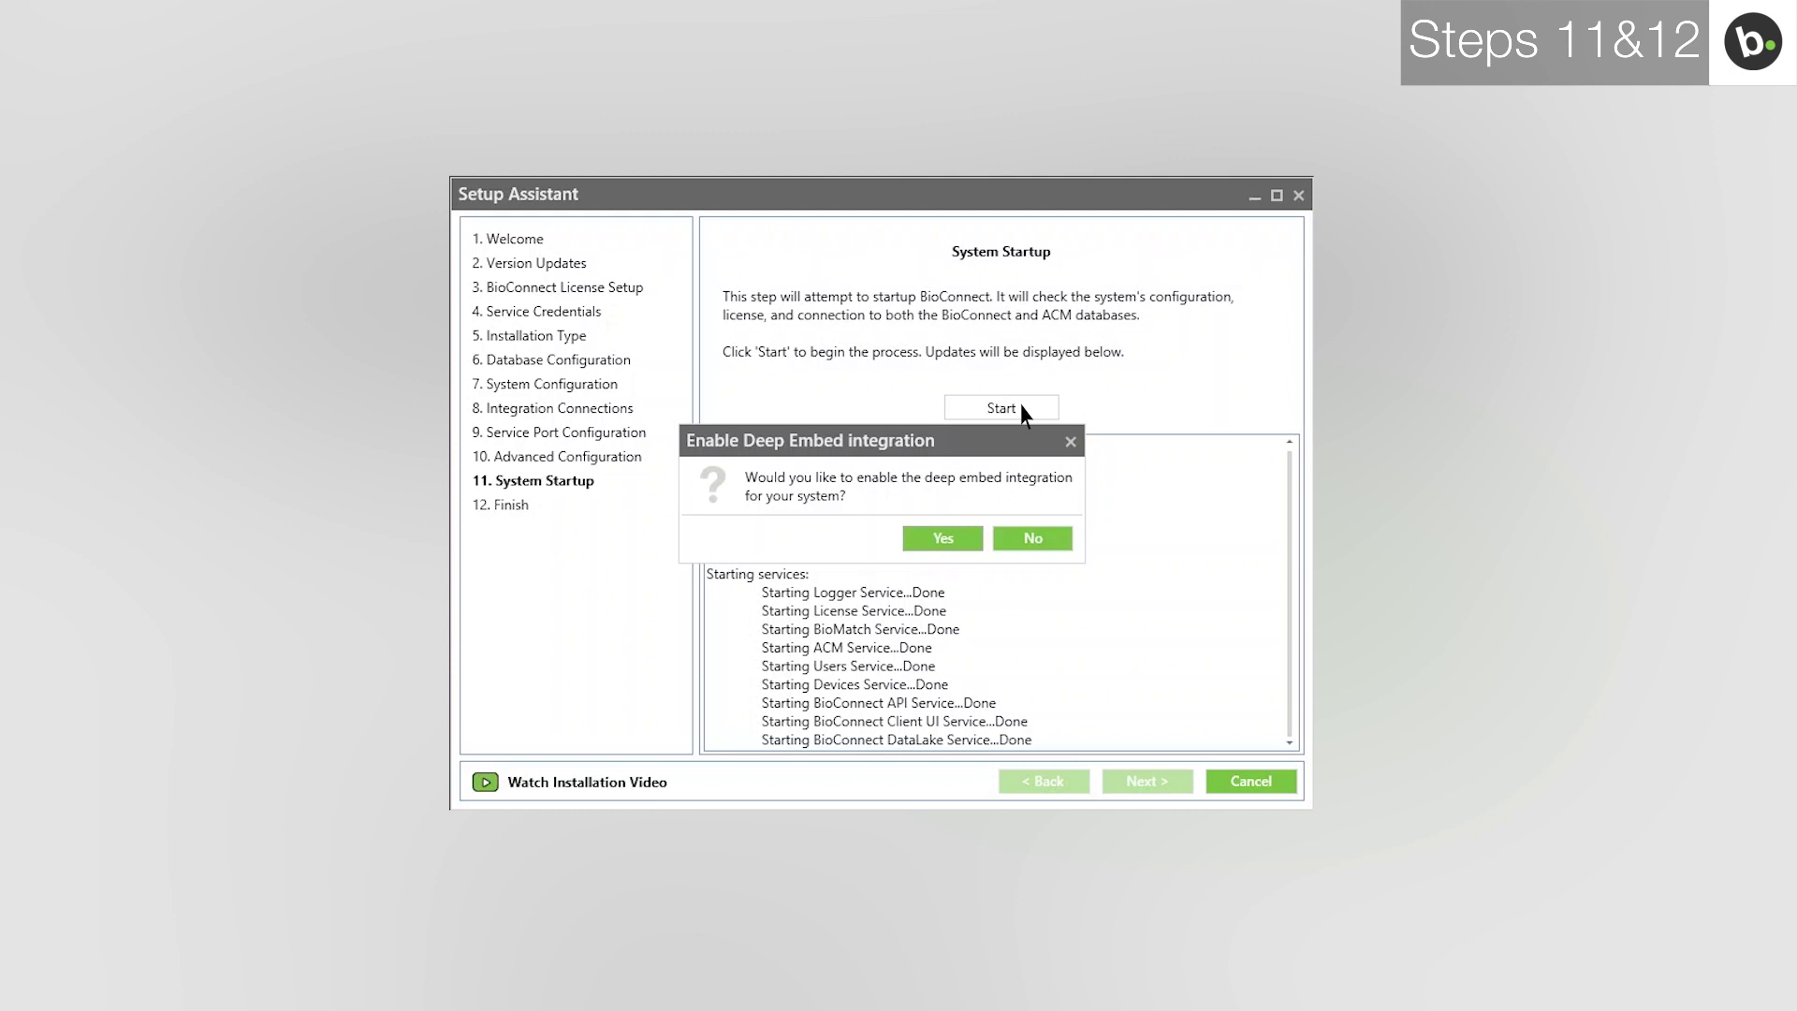
click(952, 540)
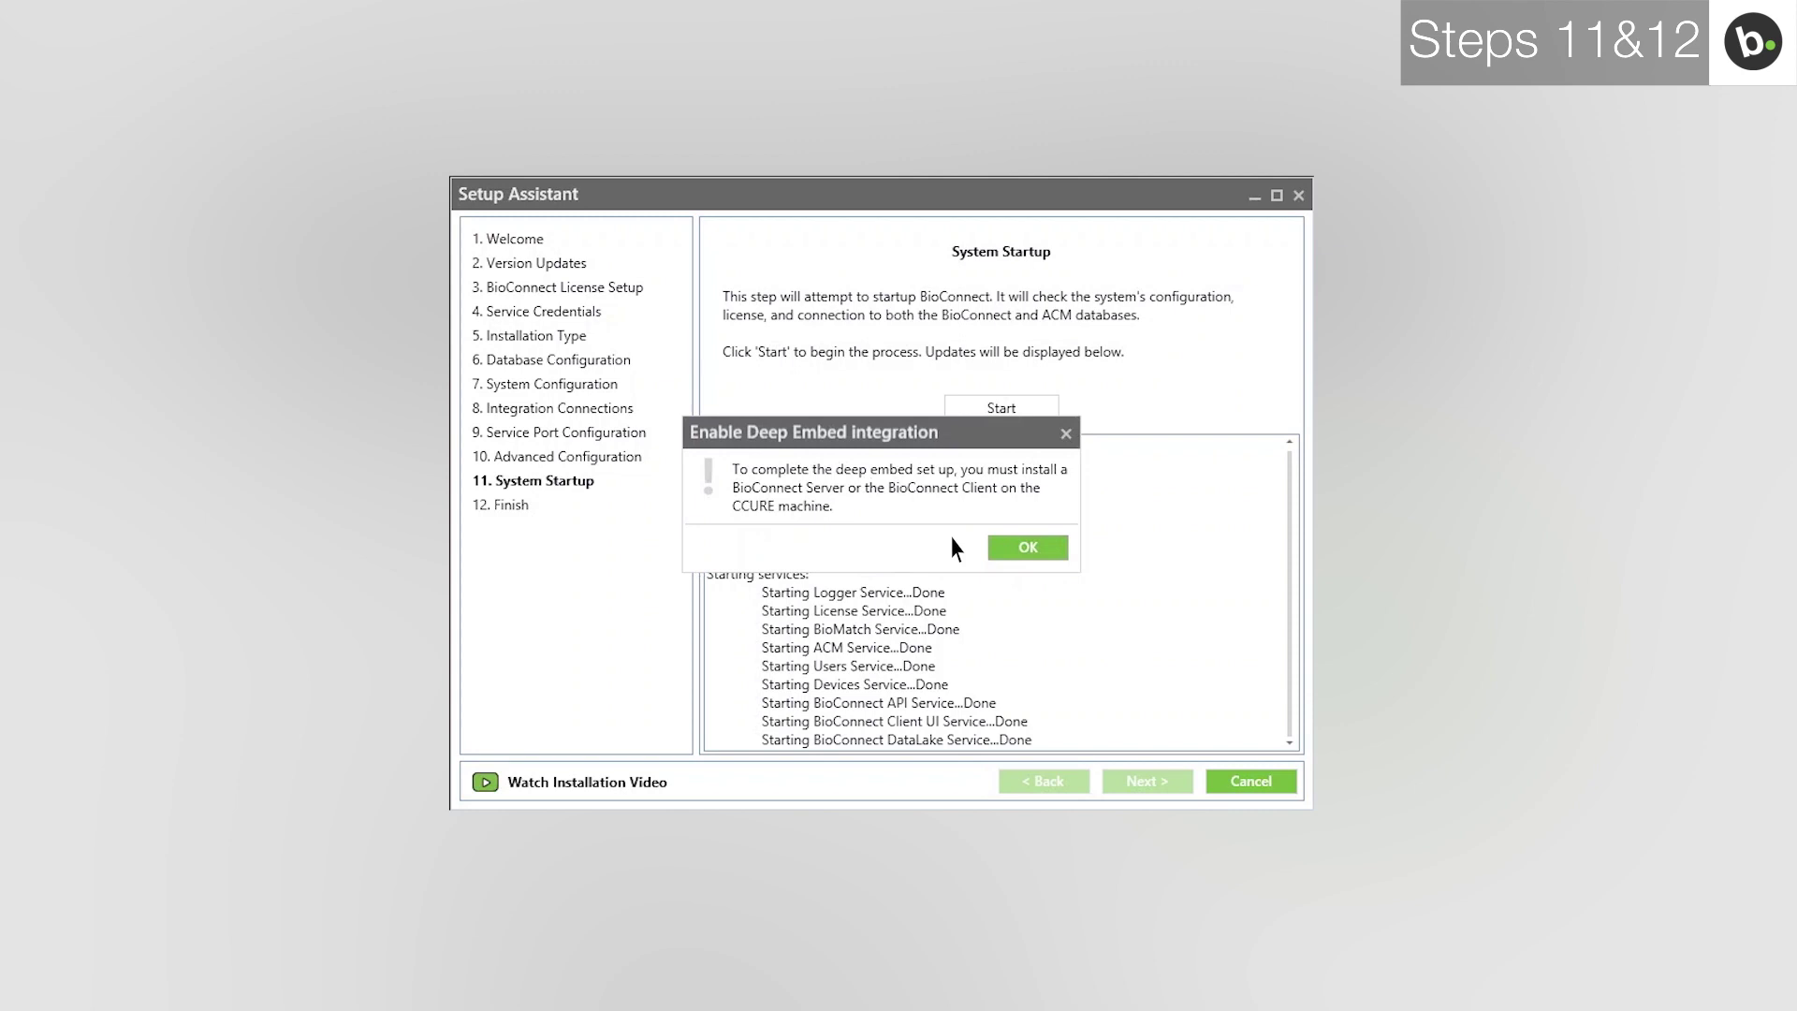
click(1027, 546)
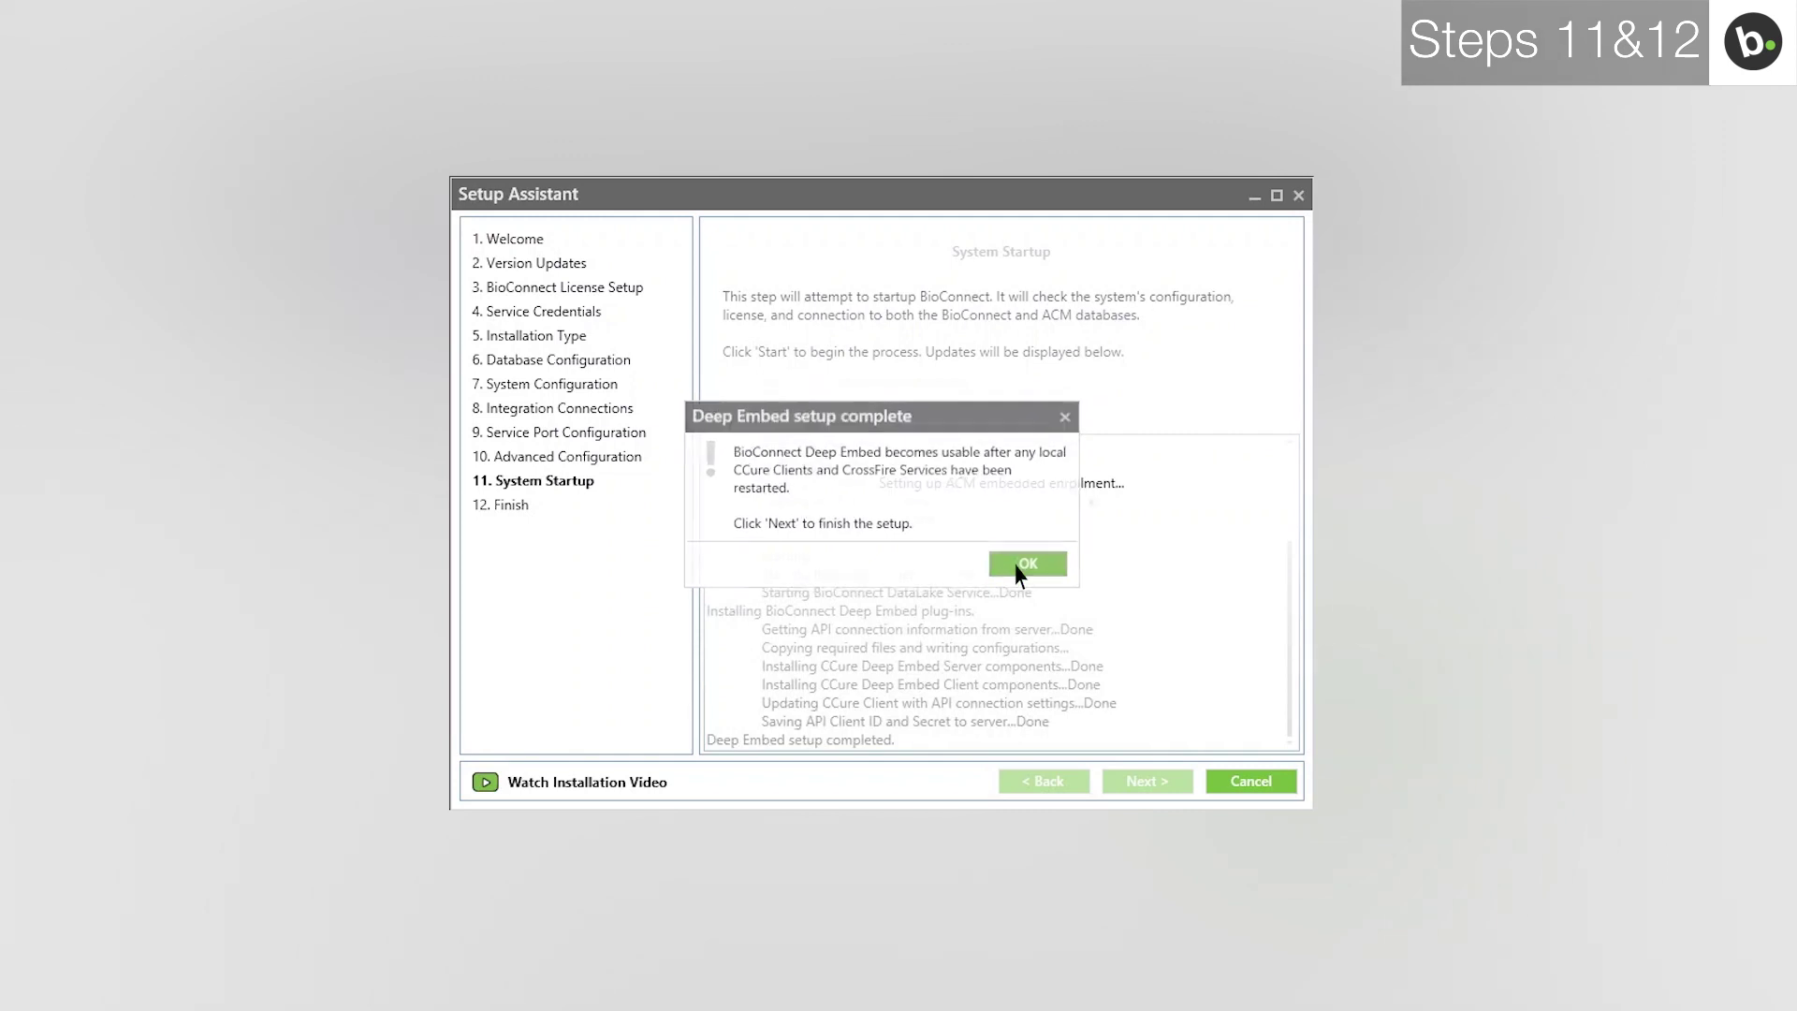
click(1020, 565)
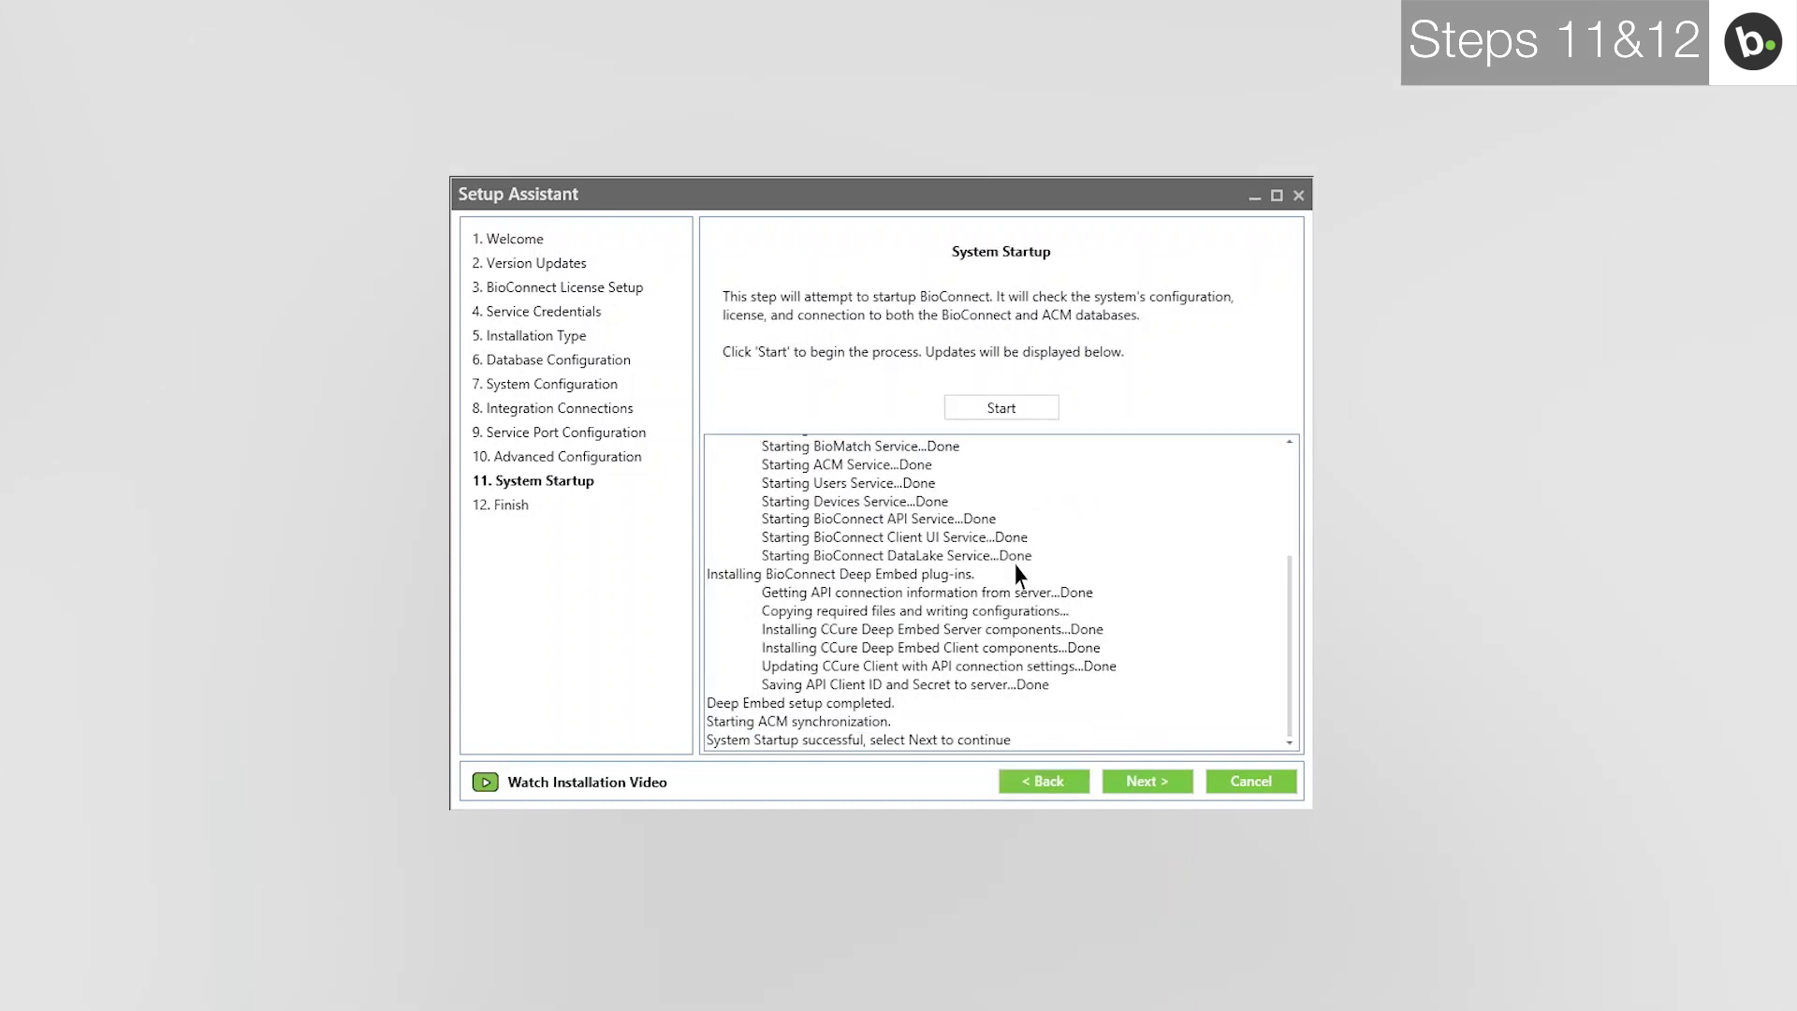
click(1145, 785)
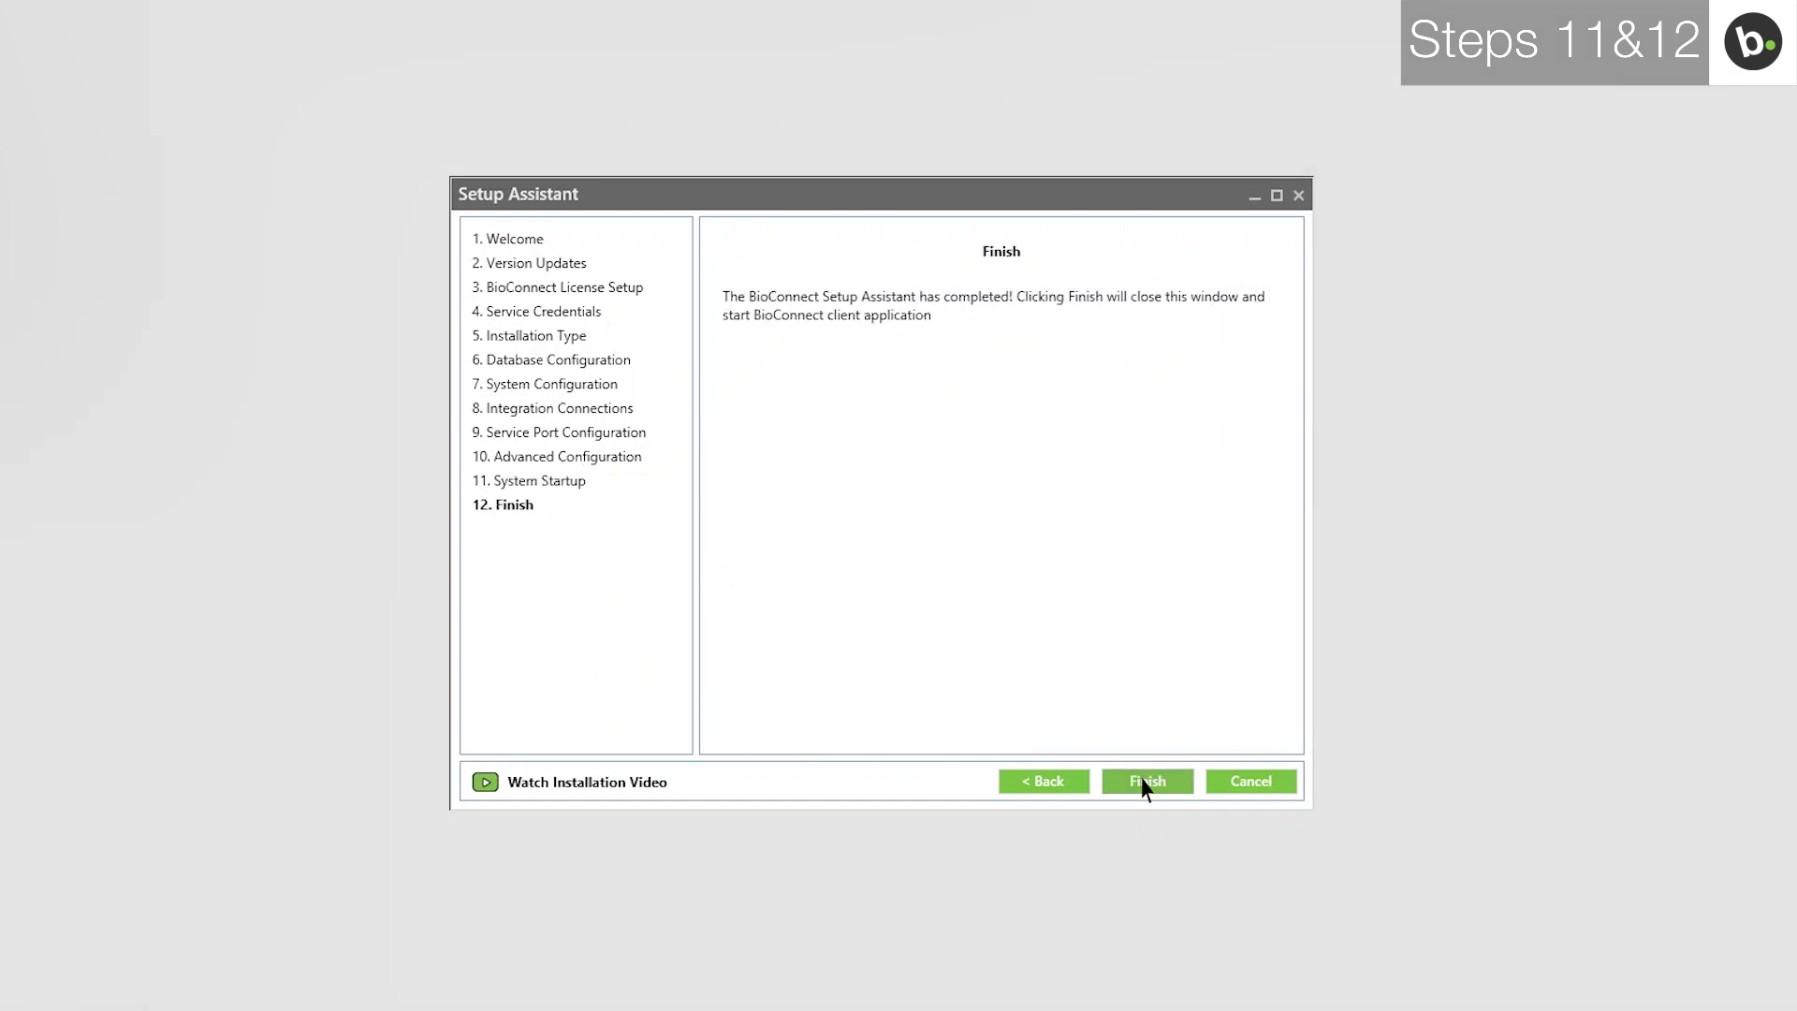
click(1146, 782)
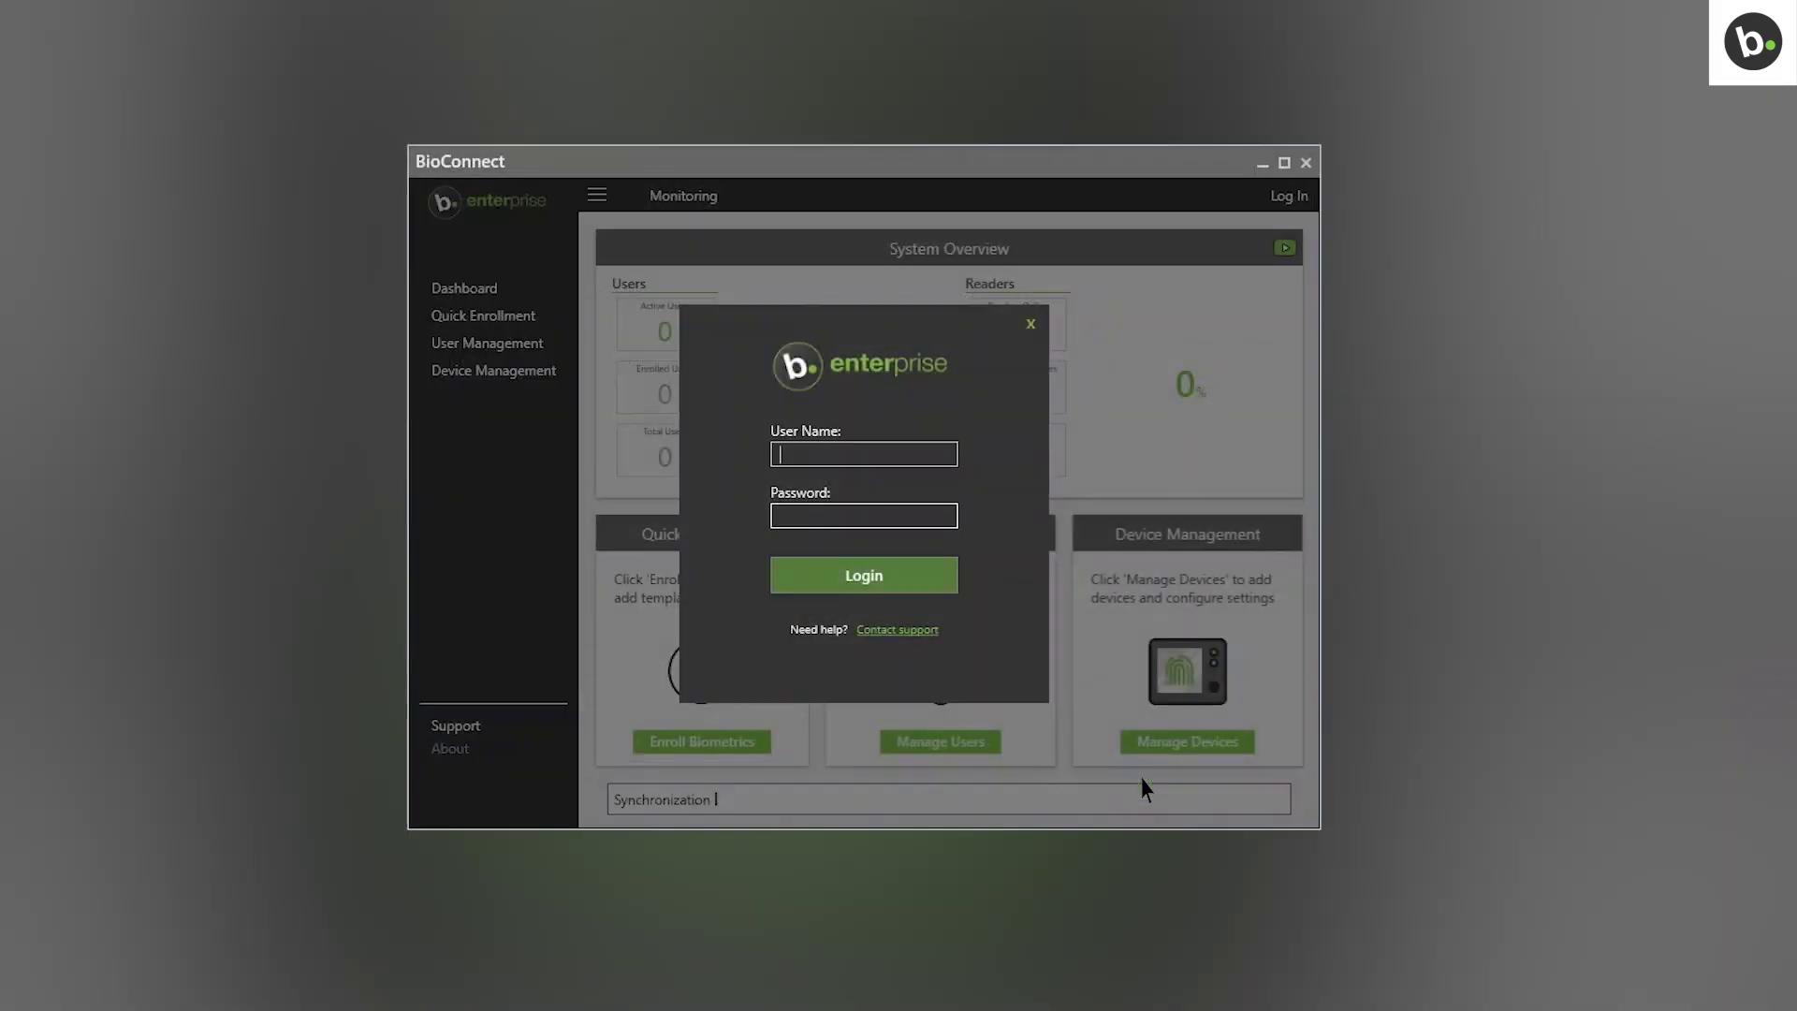
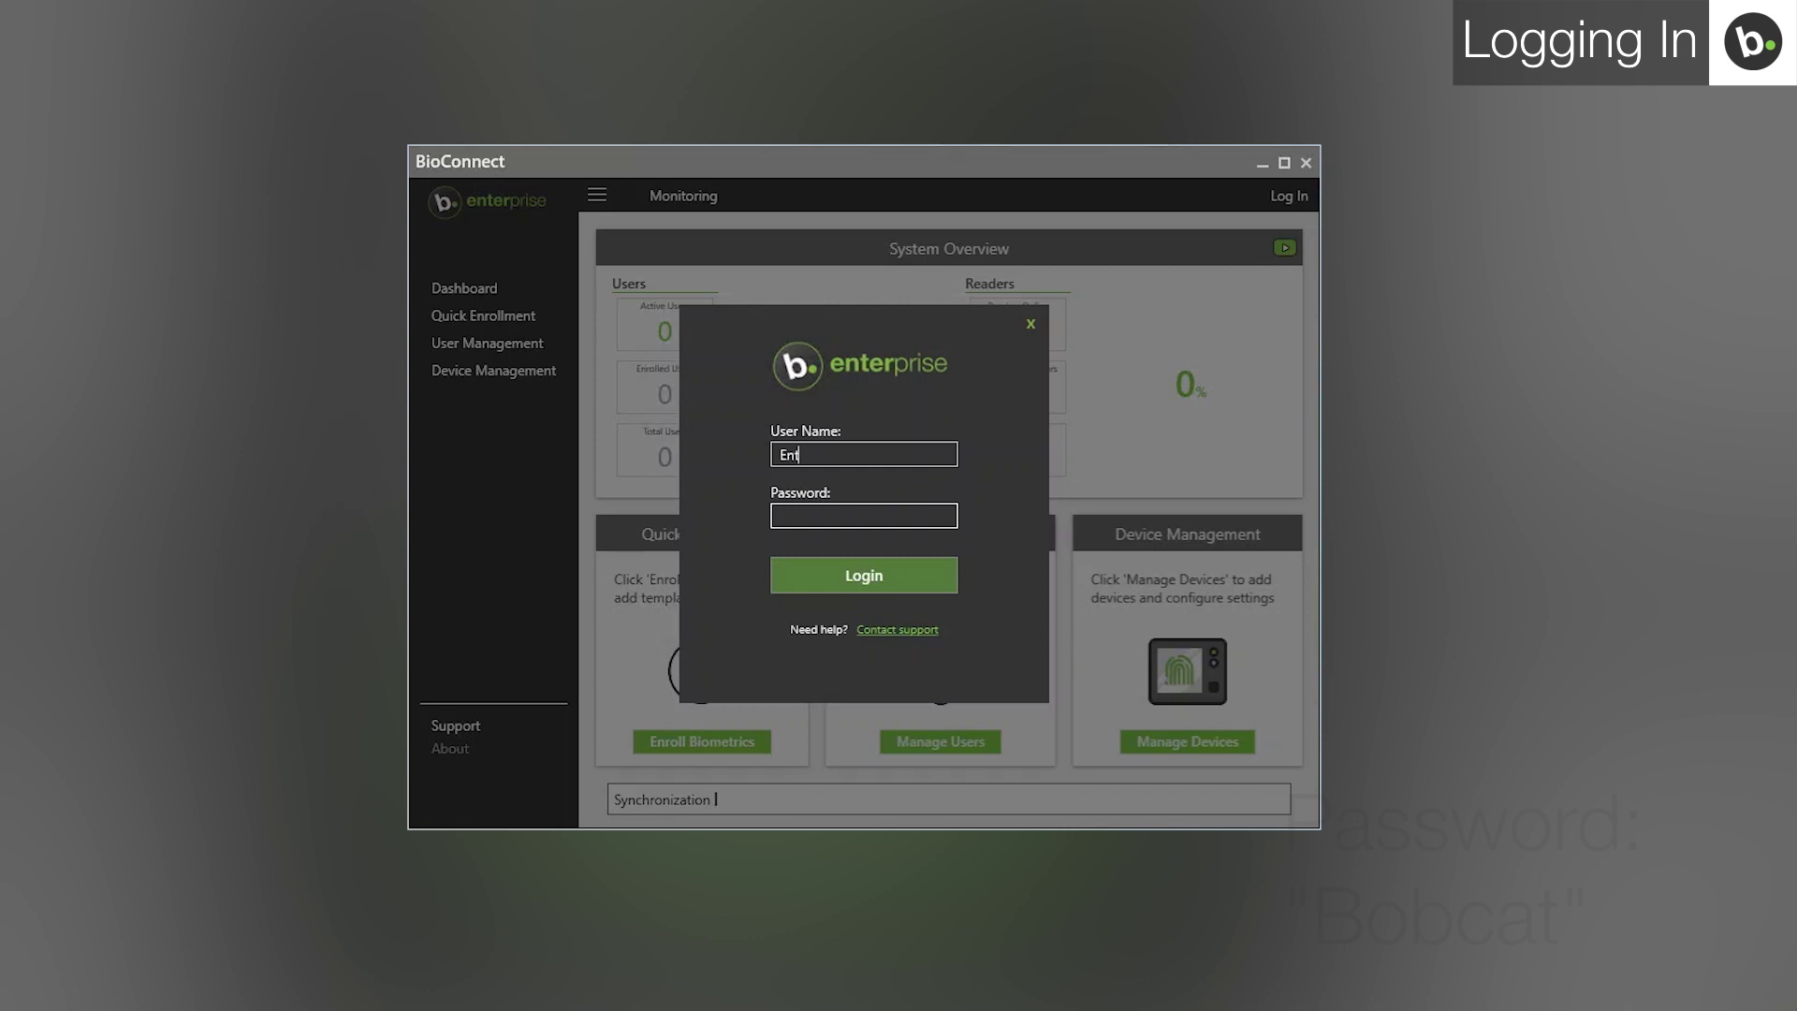
Log in to the BioConnect client with the administrator user name and password.
key(Tab)
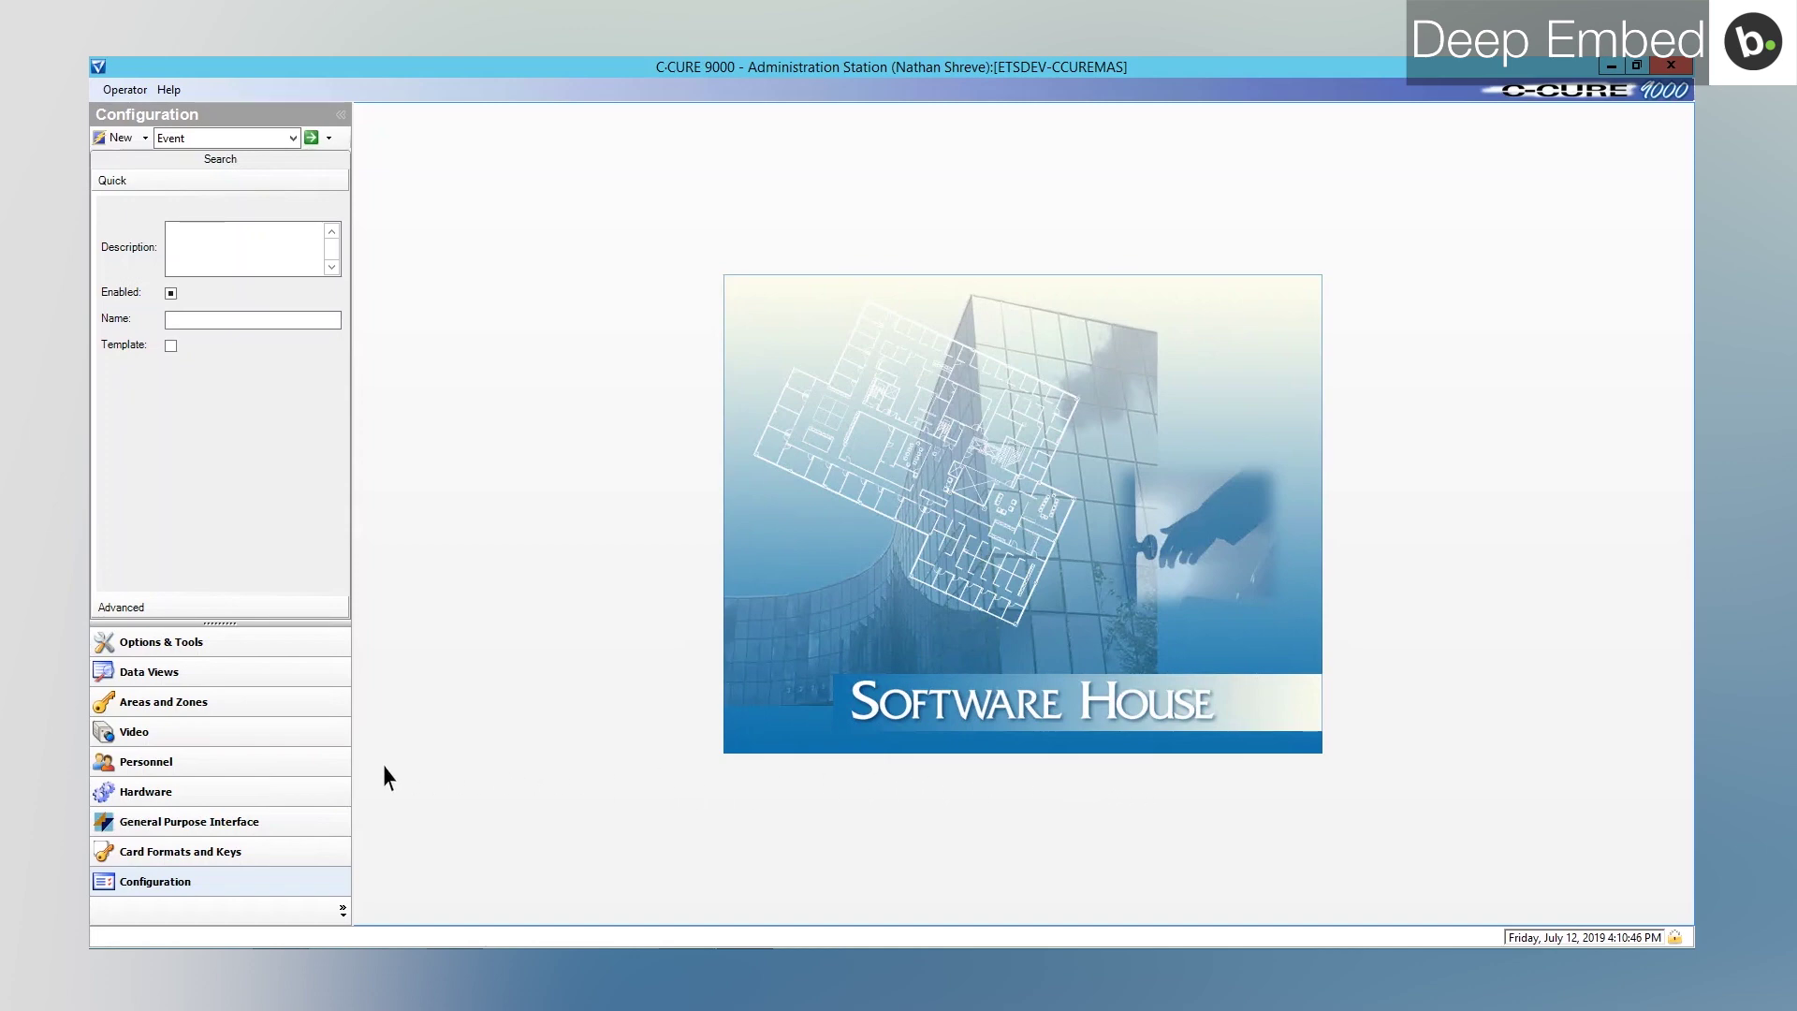
Search all C-CURE 9000 personnel records and open the test user's record.
click(265, 775)
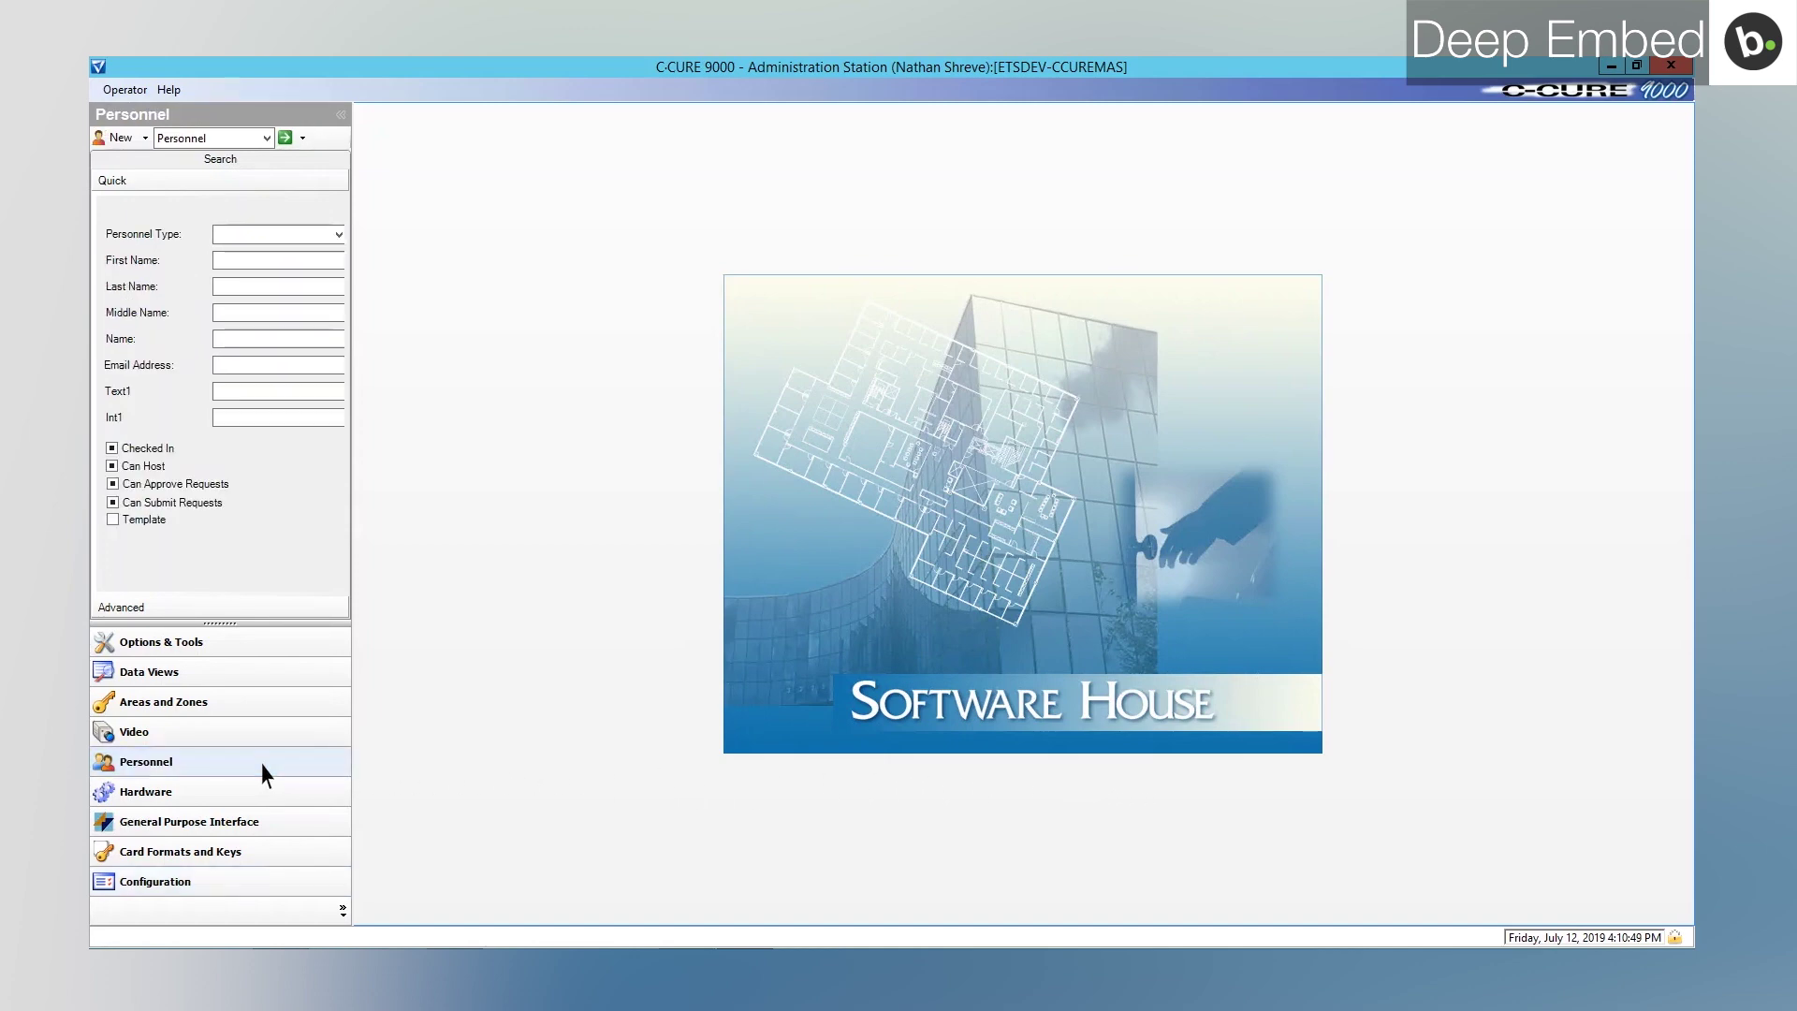
click(285, 138)
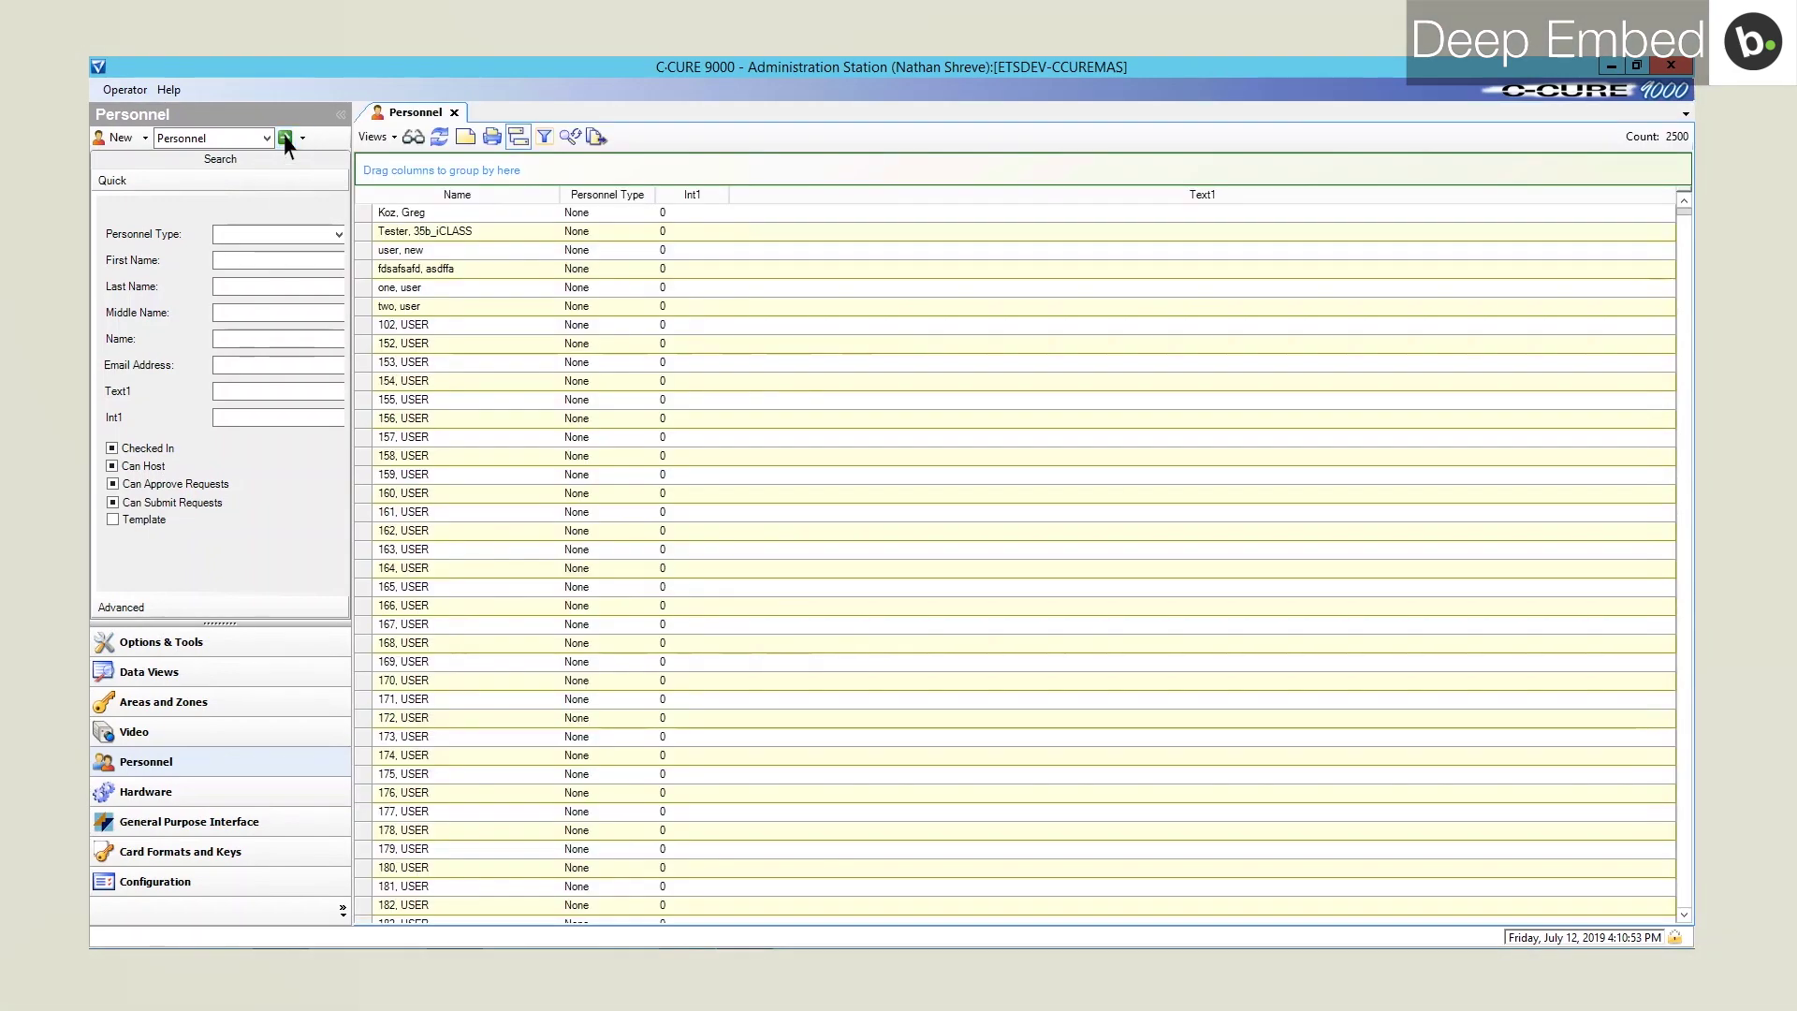
click(286, 139)
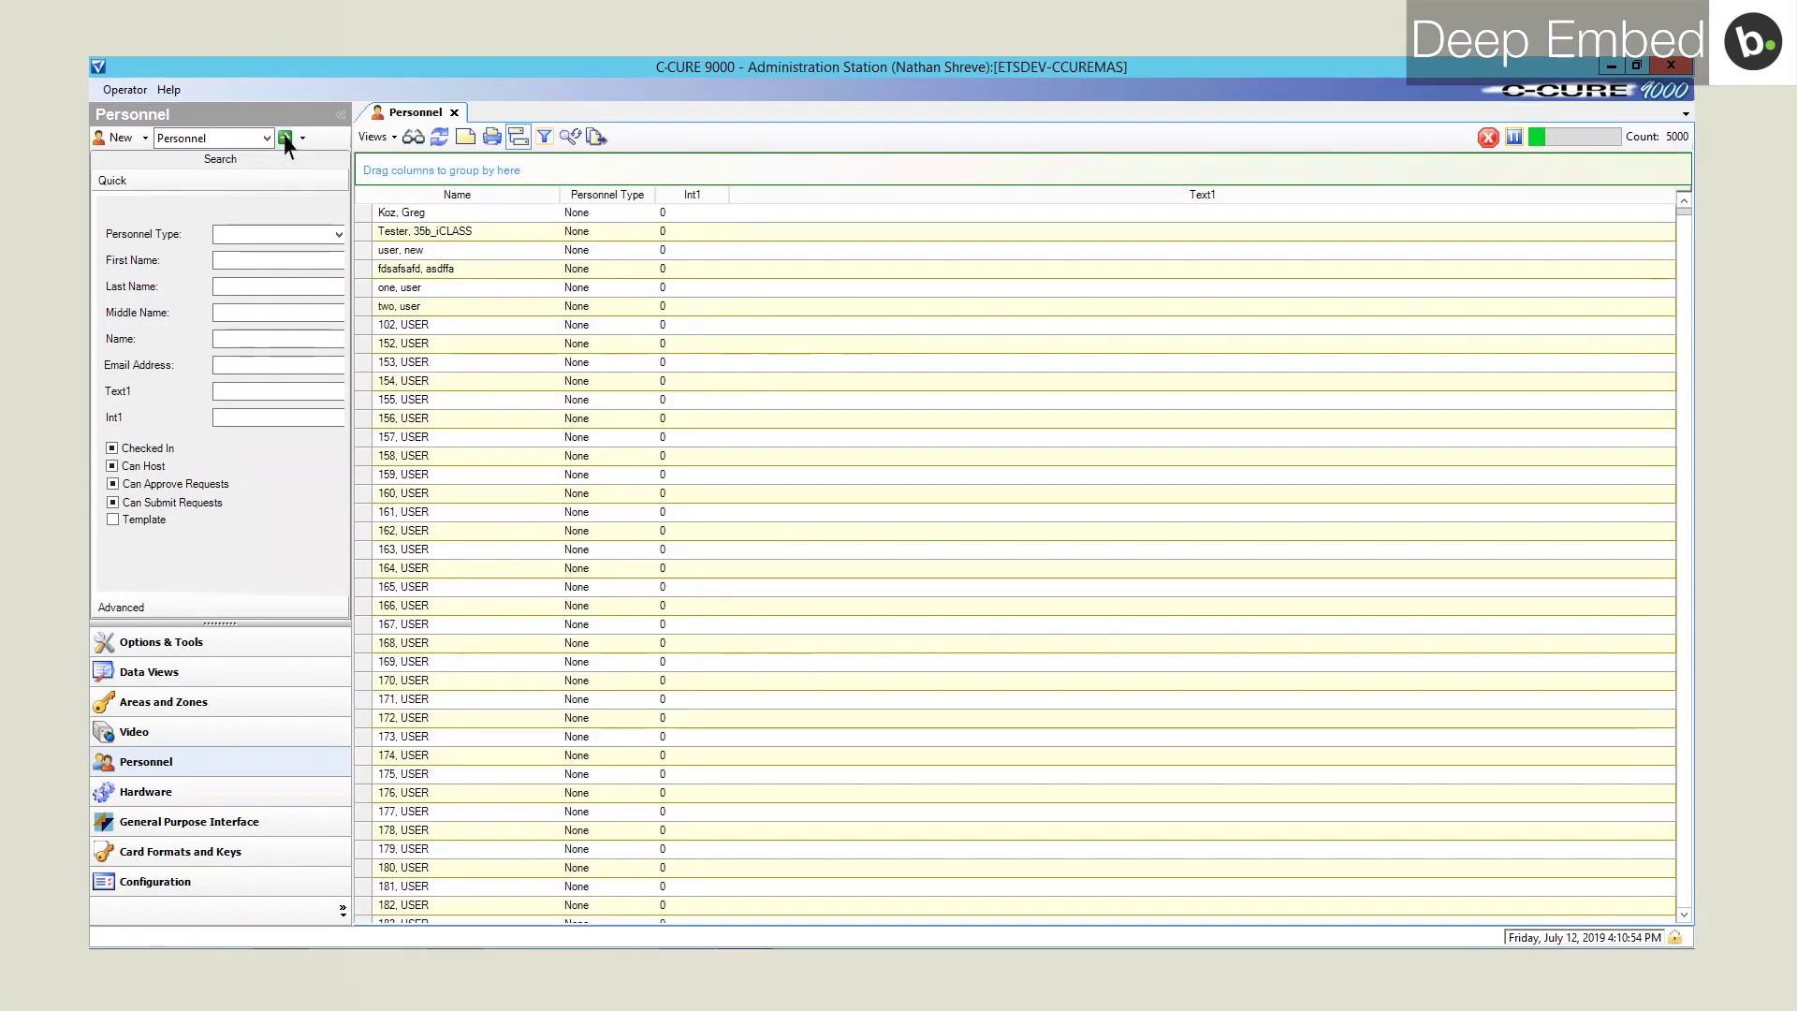
double_click(405, 291)
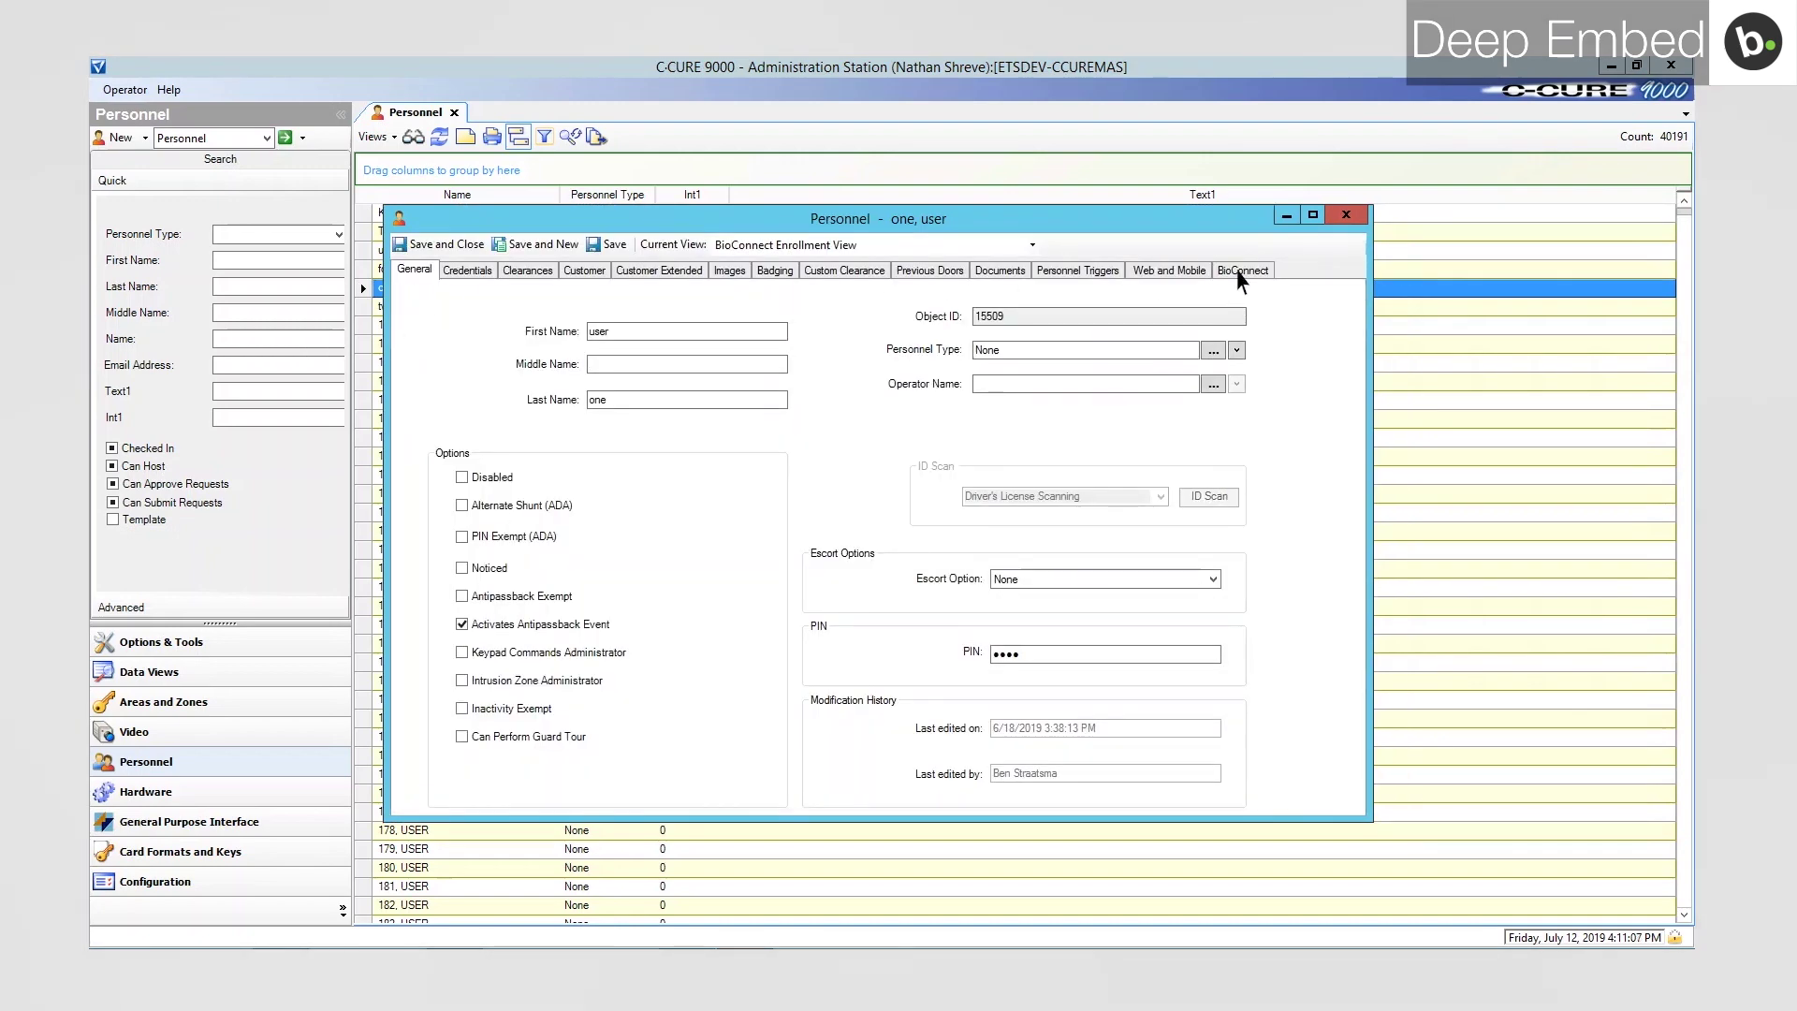
Show the user's BioConnect tab and list the available enrollment devices.
click(1242, 271)
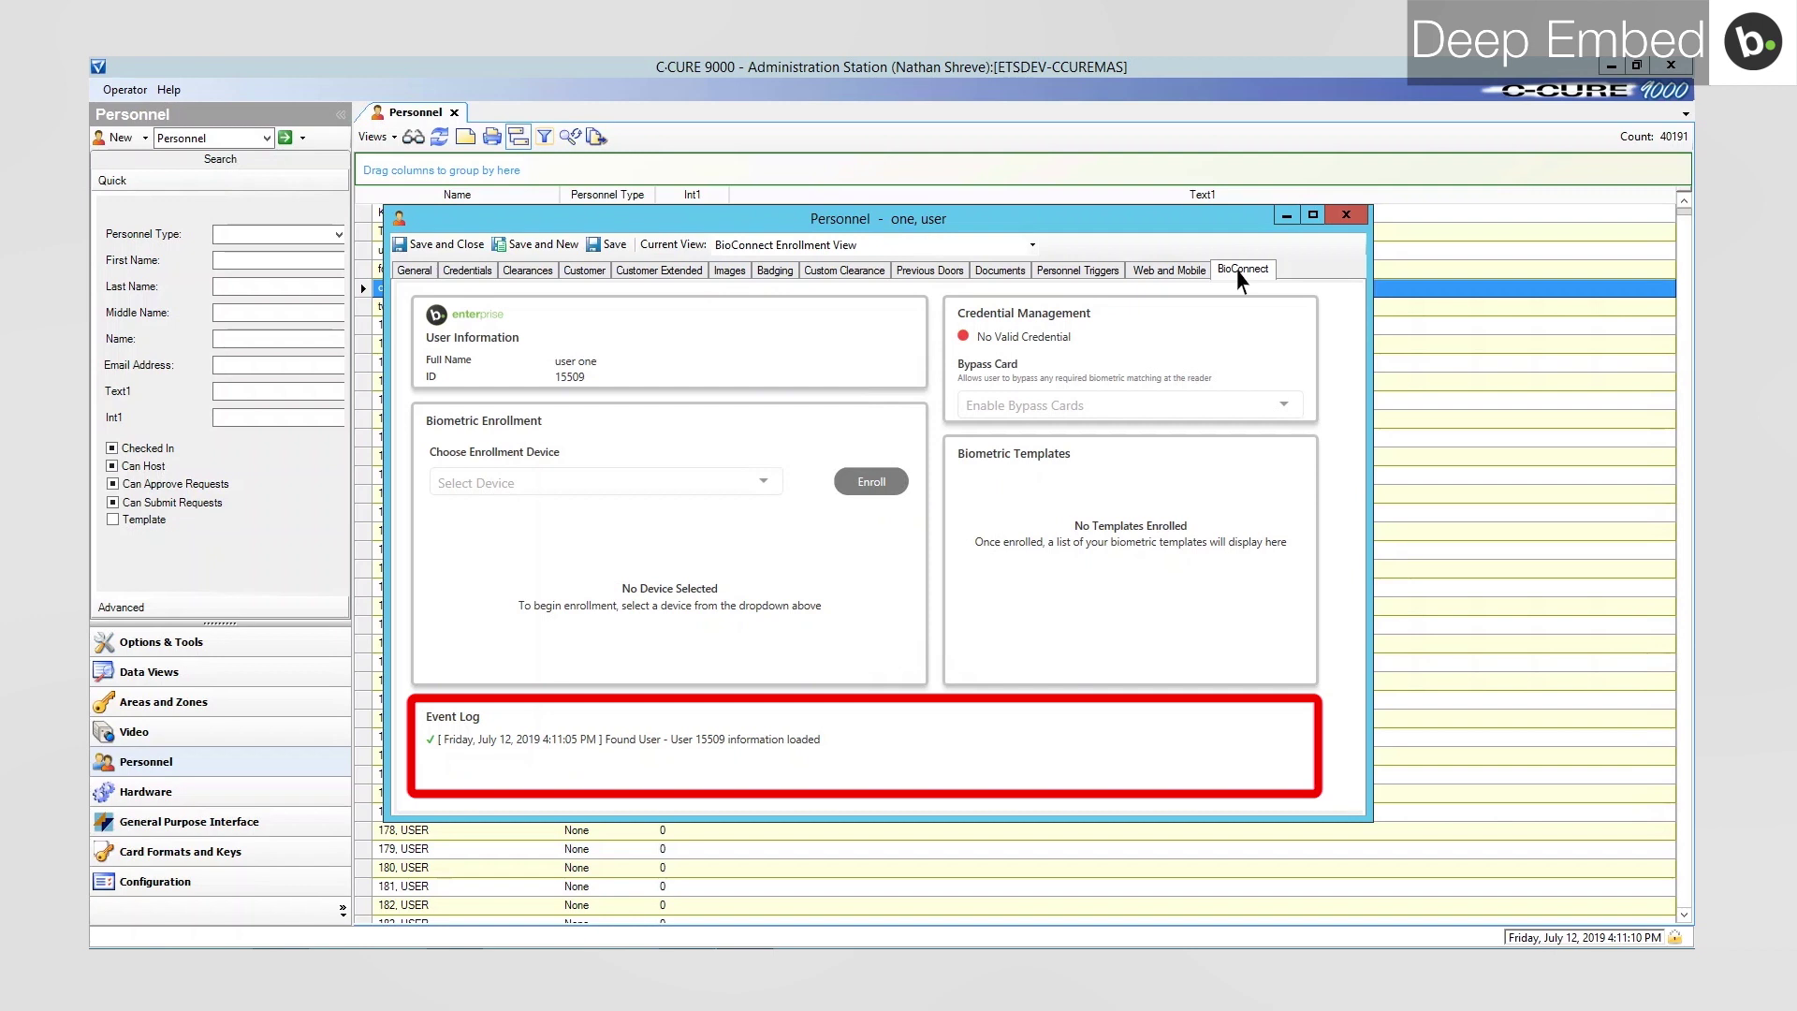
click(731, 483)
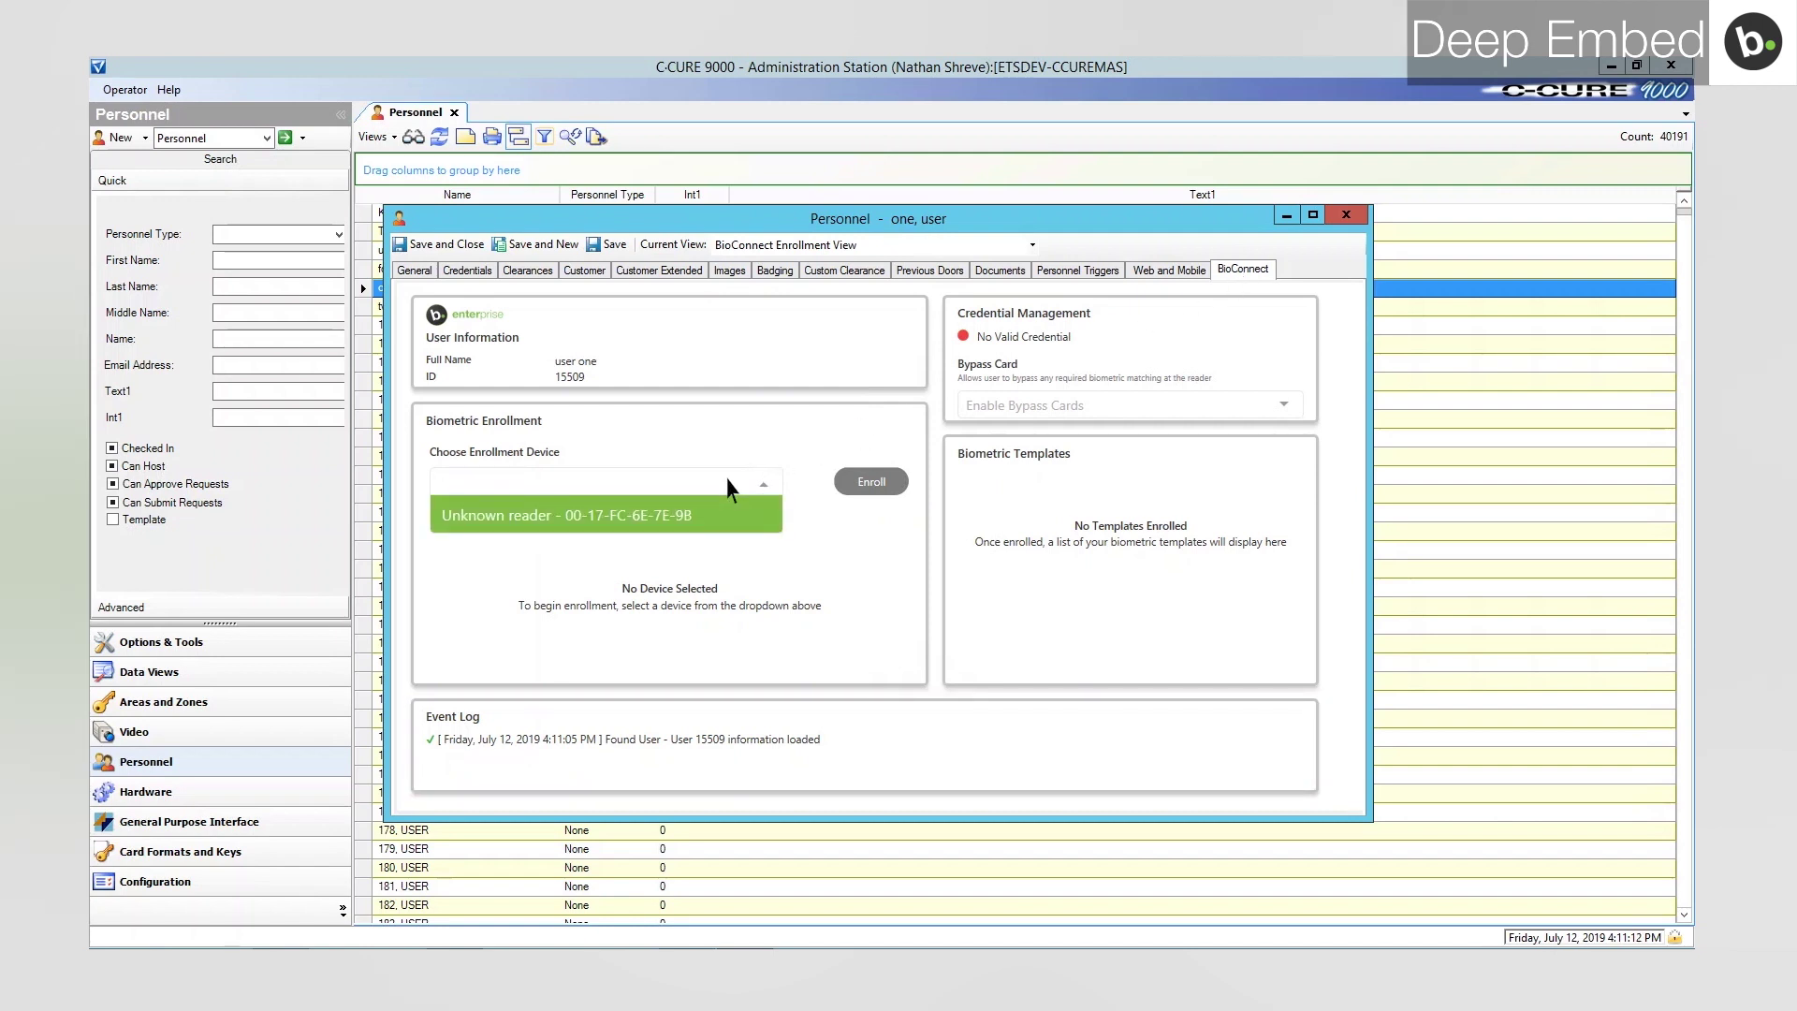